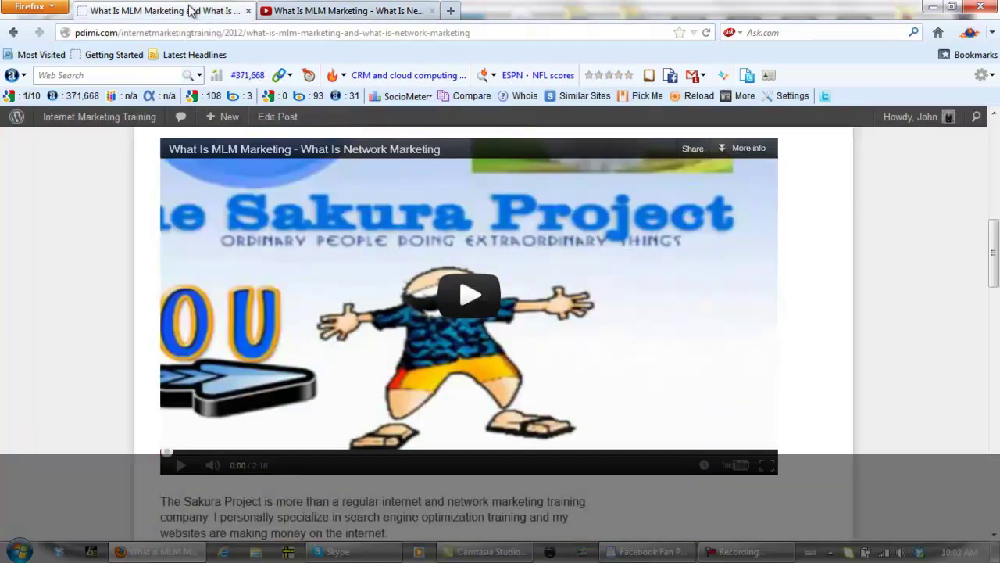
Switch to the YouTube page of the MLM marketing video and expand its full description
click(375, 12)
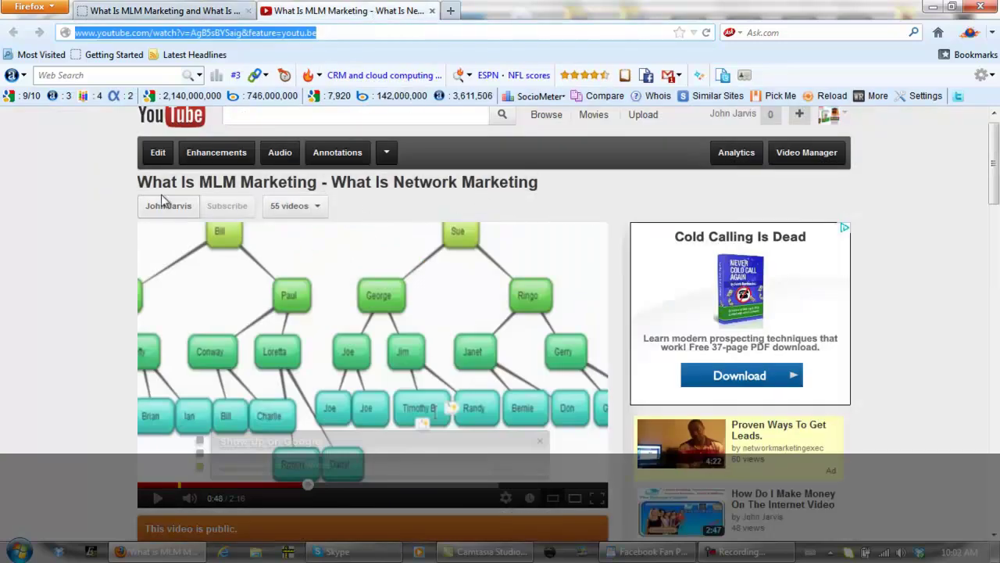
scroll(995, 159, down, 1)
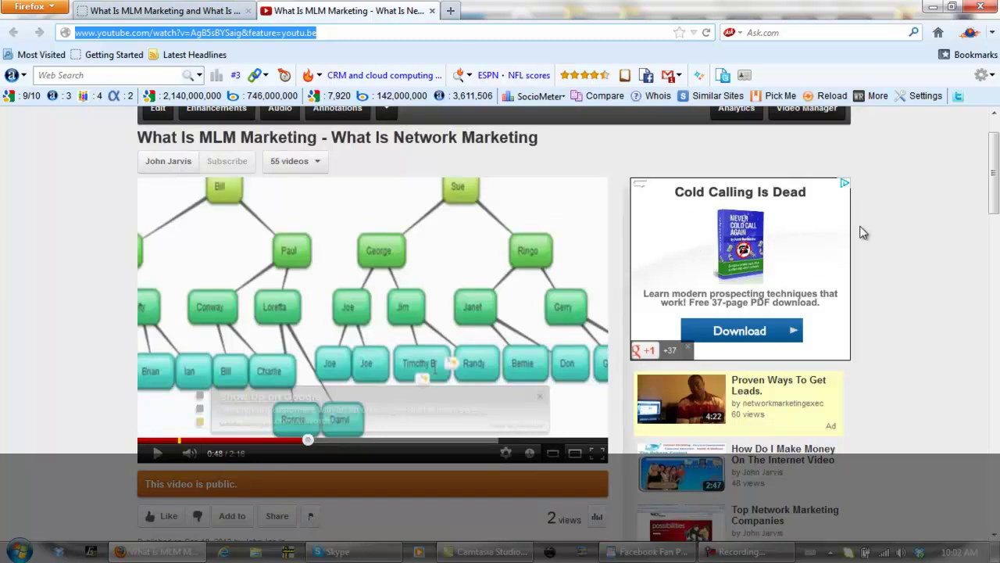
scroll(997, 197, down, 2)
drag(995, 197, 994, 221)
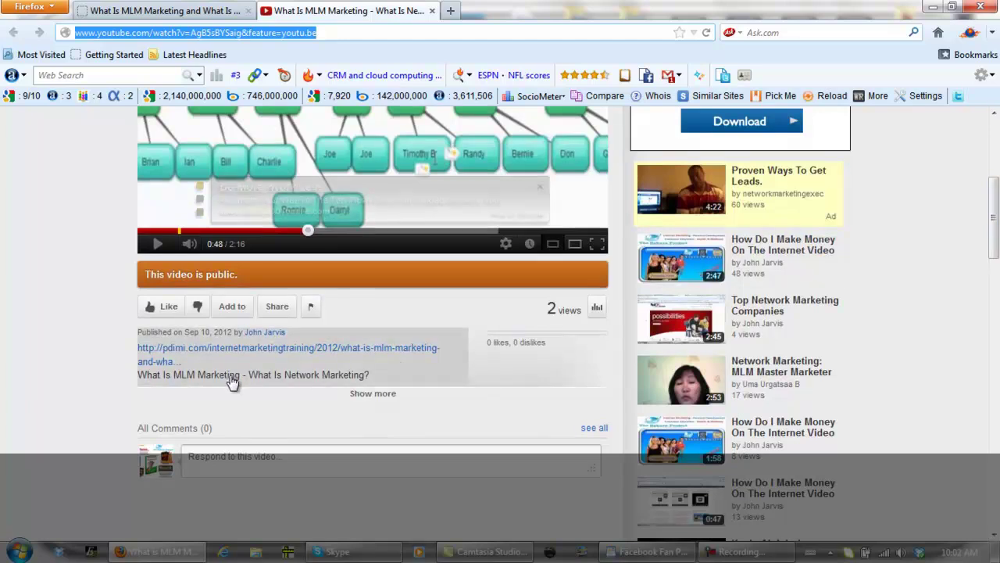
click(364, 401)
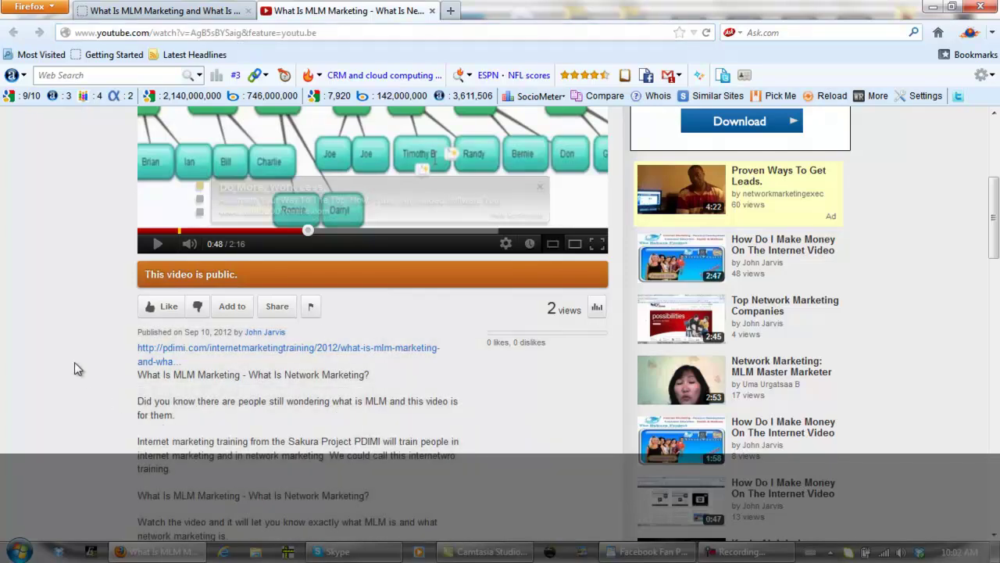
scroll(74, 360, down, 2)
scroll(81, 362, up, 2)
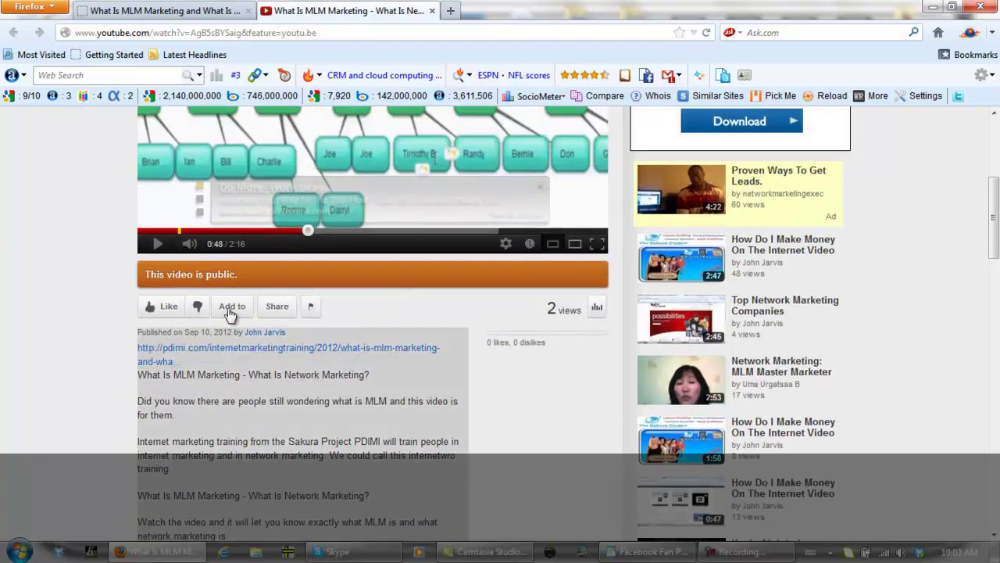
Add the video to the Internet Marketing Training playlist with the note "What Is MLM Marketing and What Is Network Marketing"
click(235, 307)
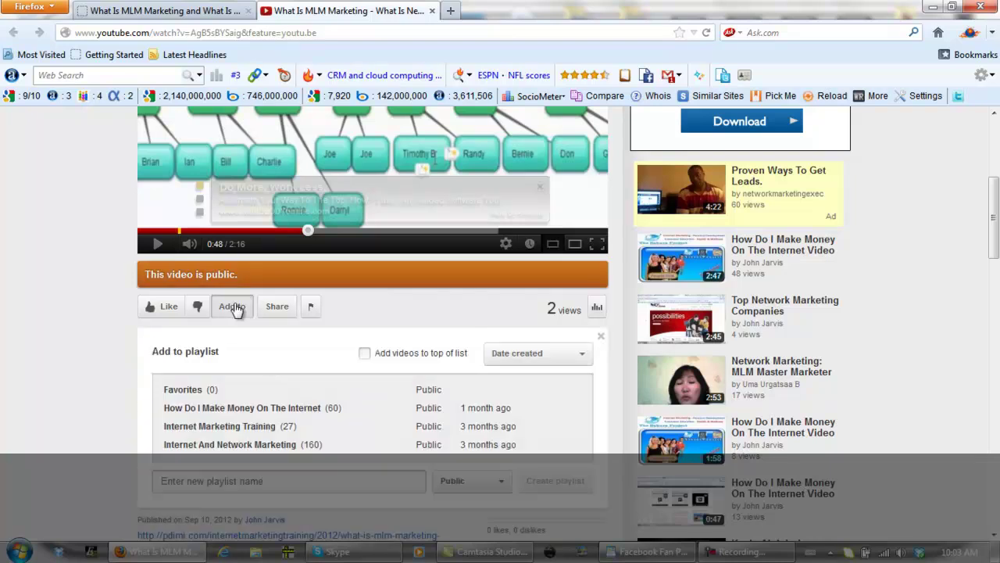
click(237, 431)
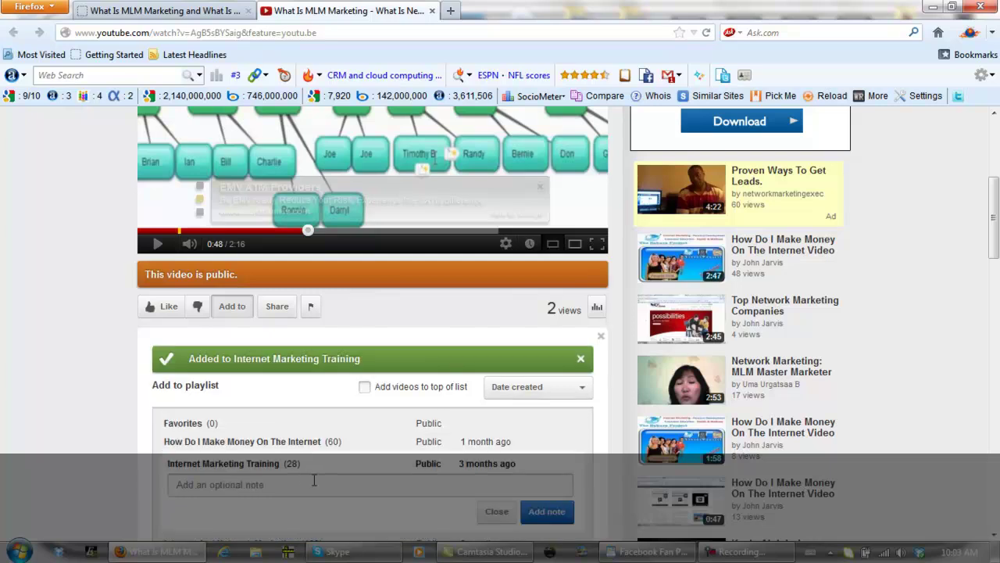
click(734, 551)
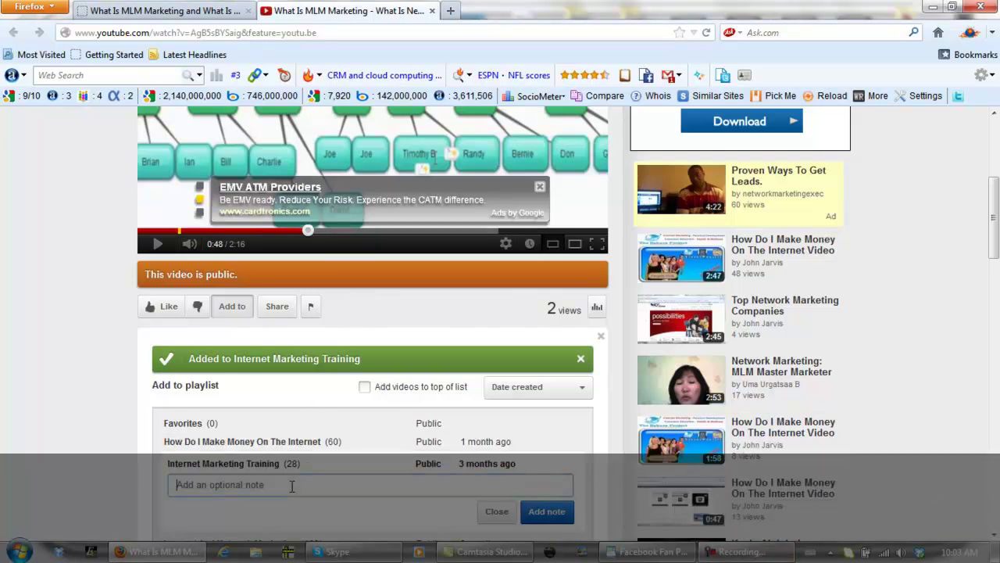
text(What Is MLM Marketing and What Is Network Marketing)
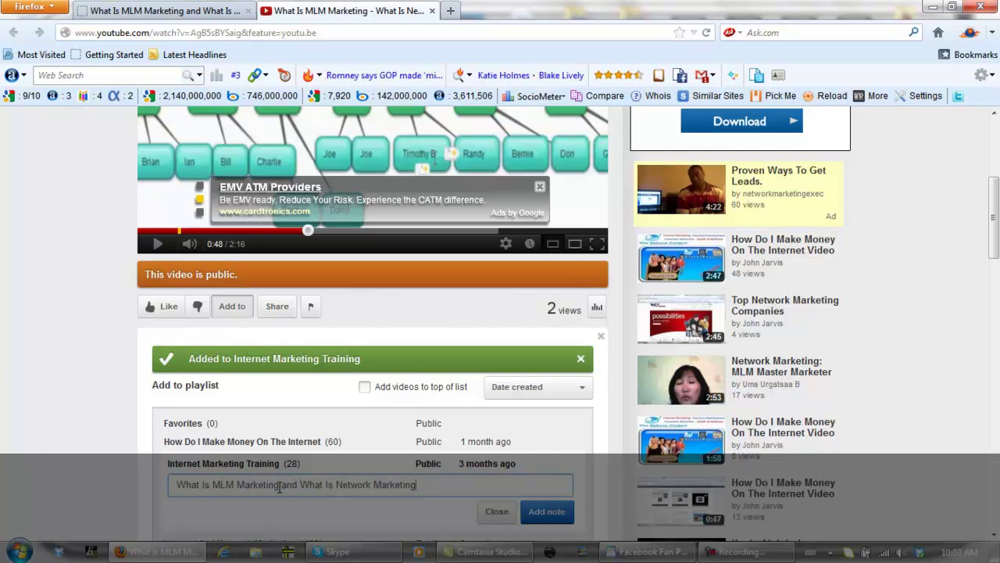
drag(274, 486, 182, 488)
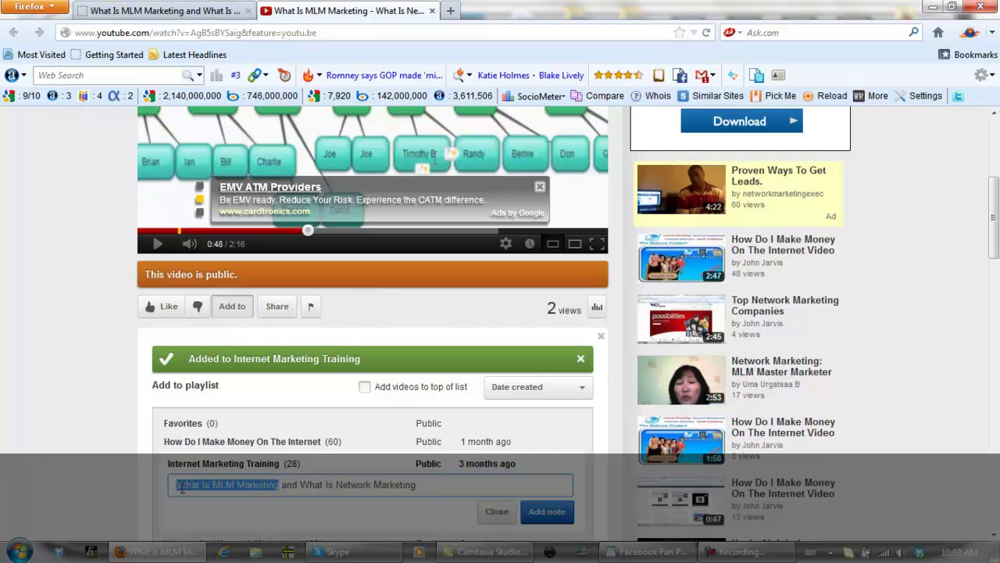
drag(417, 484, 311, 485)
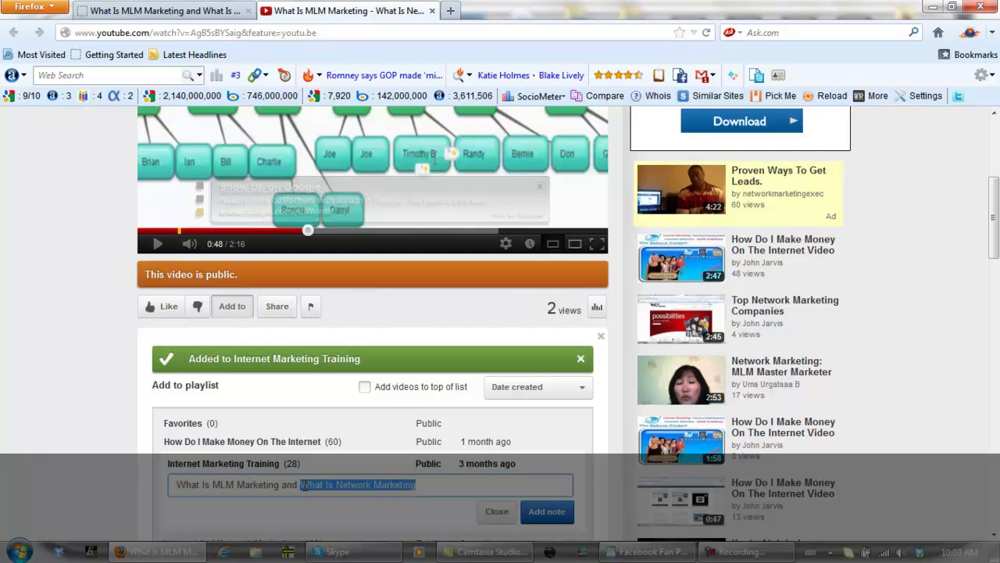
click(547, 511)
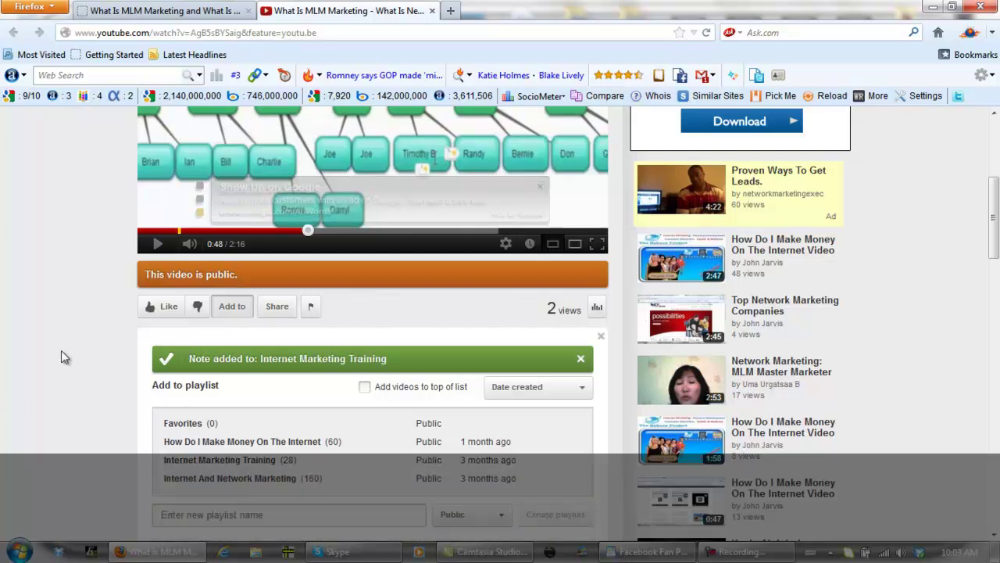
Like the YouTube video and bring its social sharing options into view
click(164, 310)
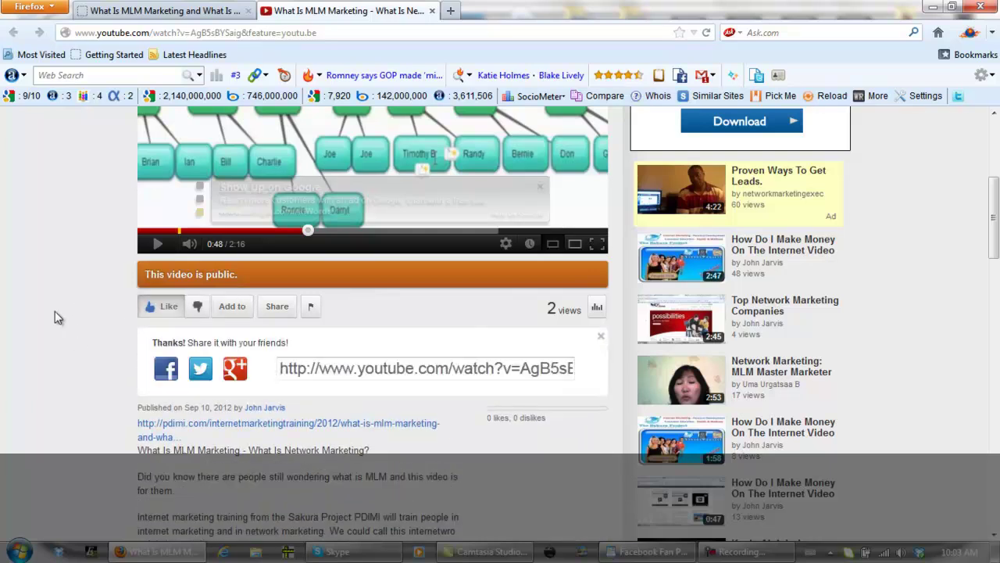
scroll(55, 316, up, 2)
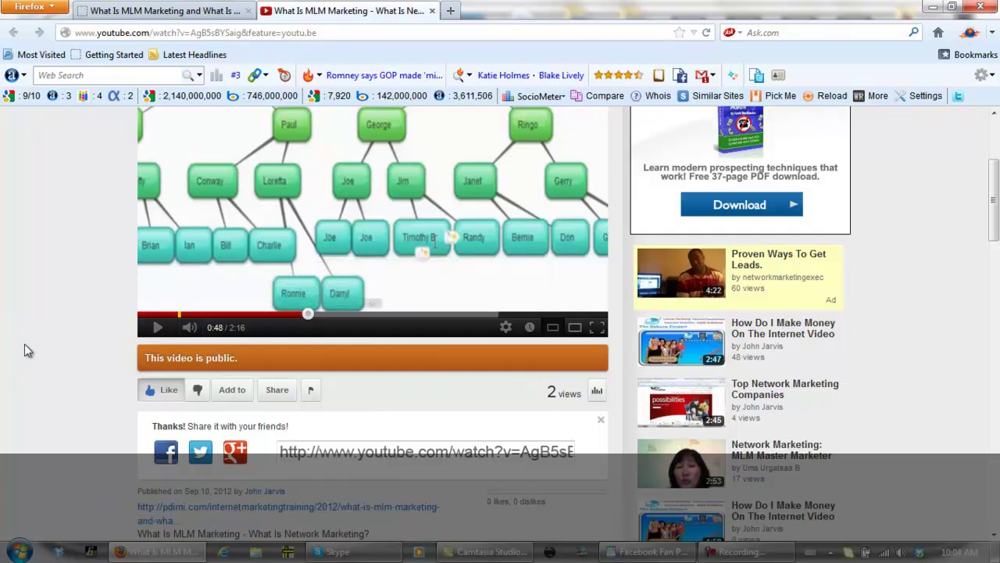
scroll(28, 344, down, 4)
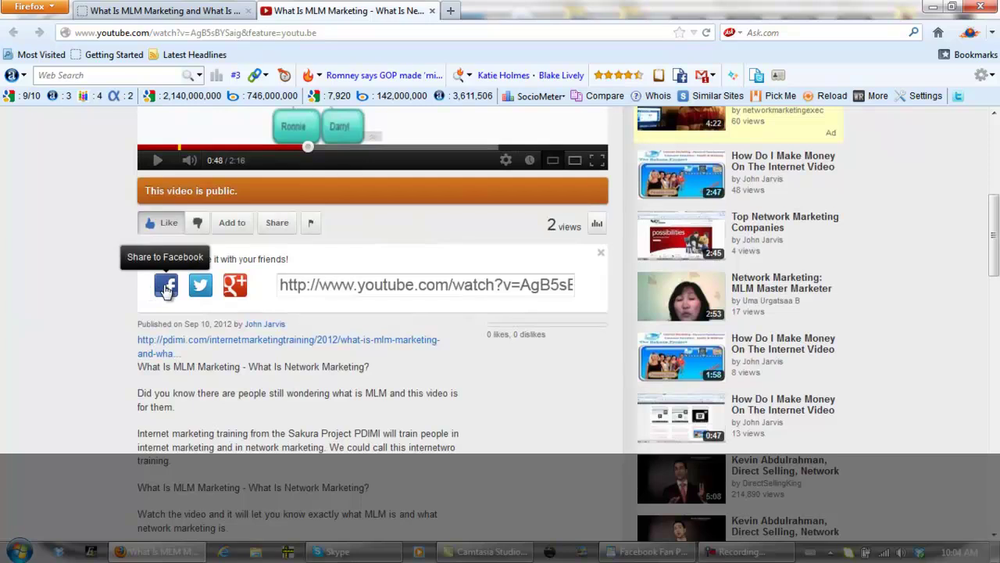
Share the video on the Facebook timeline with the message "What Is MLM Marketing and What Is Network Marketing Video", copying the message before posting
click(165, 287)
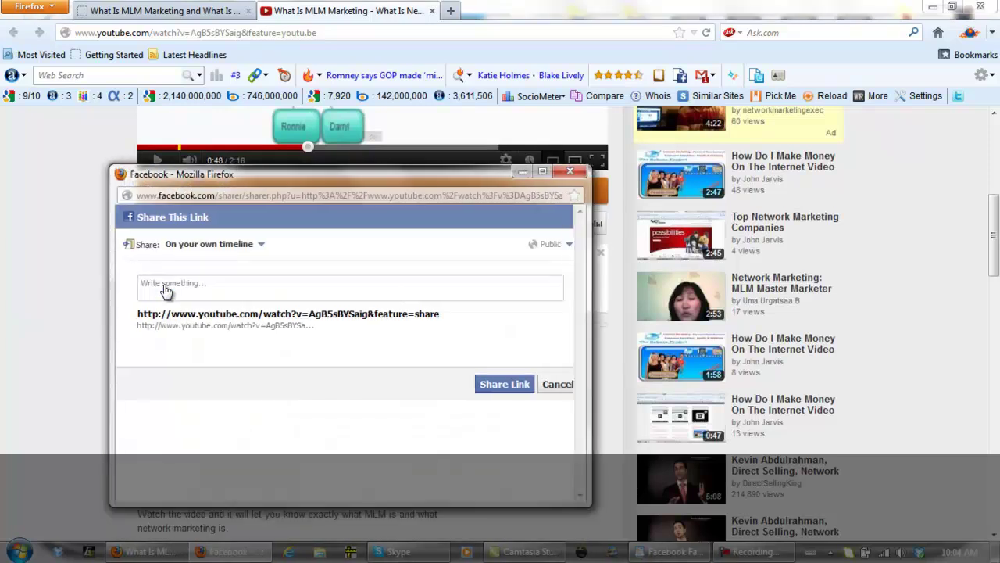
click(240, 286)
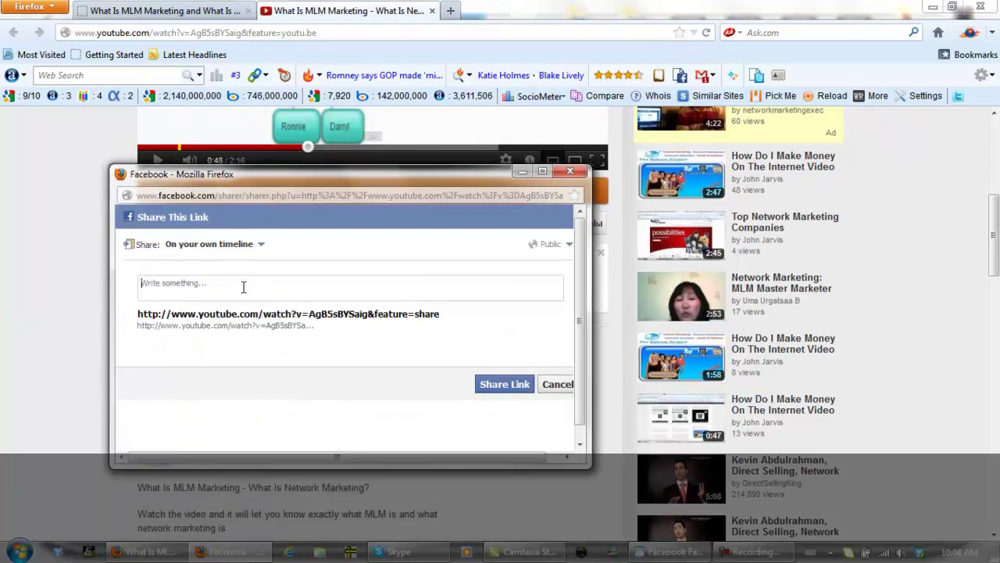
text(What Is MLM Marketing and What Is Network Marketing)
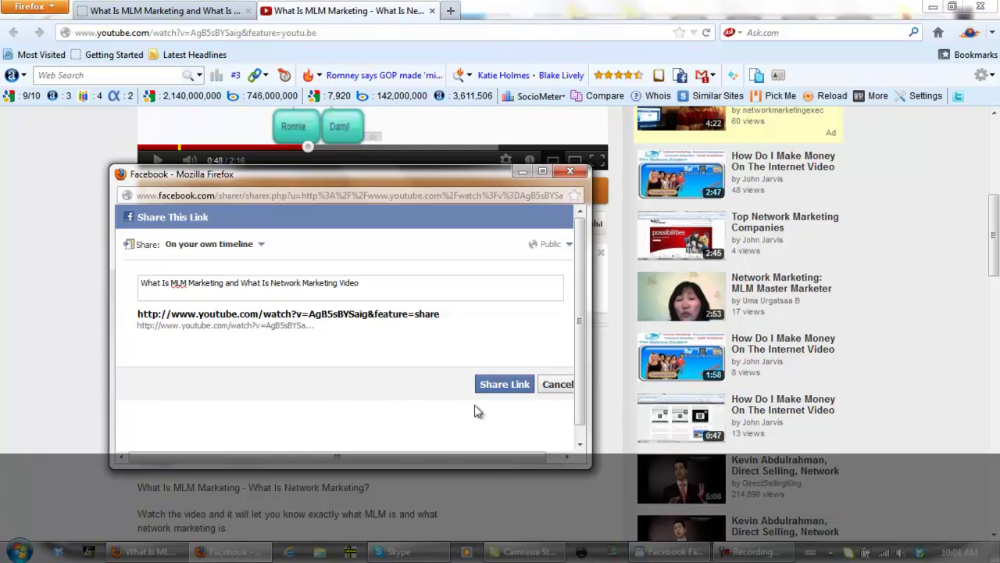
drag(383, 282, 106, 281)
key(ctrl+c)
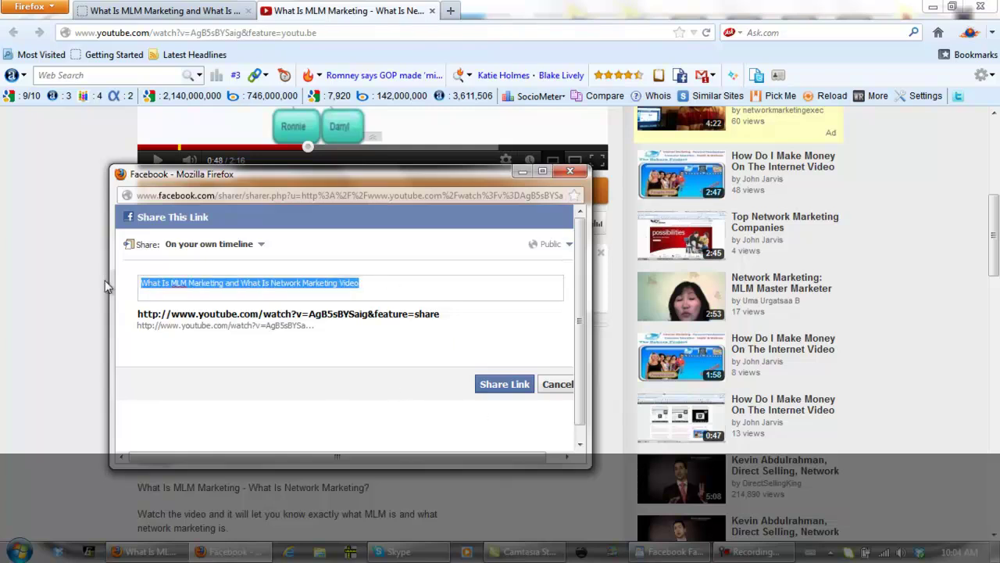
click(513, 383)
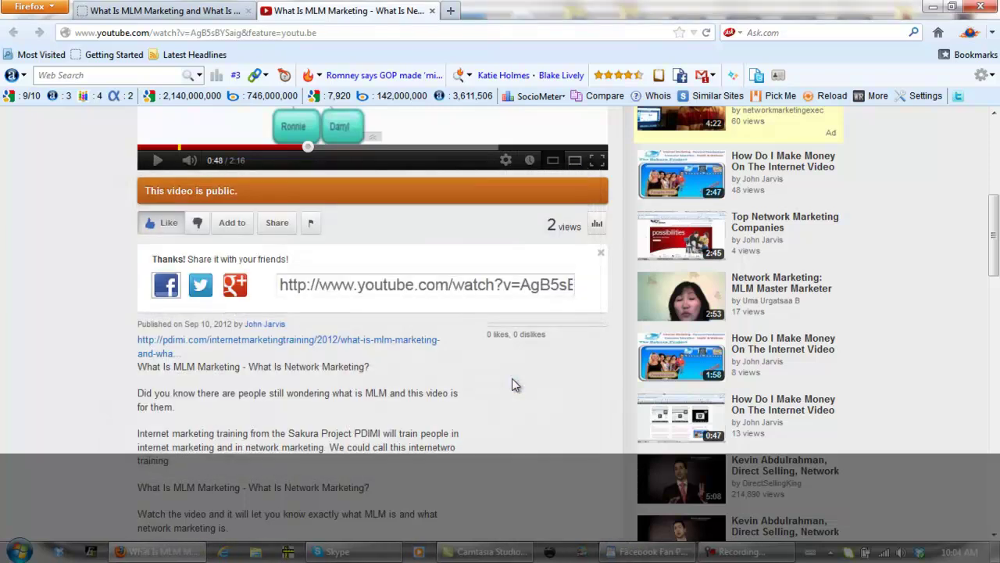
Tweet the video with its prefilled text, and share it publicly on Google+ with the comment "What Is MLM Marketing and What Is Network Marketing Video"
click(201, 286)
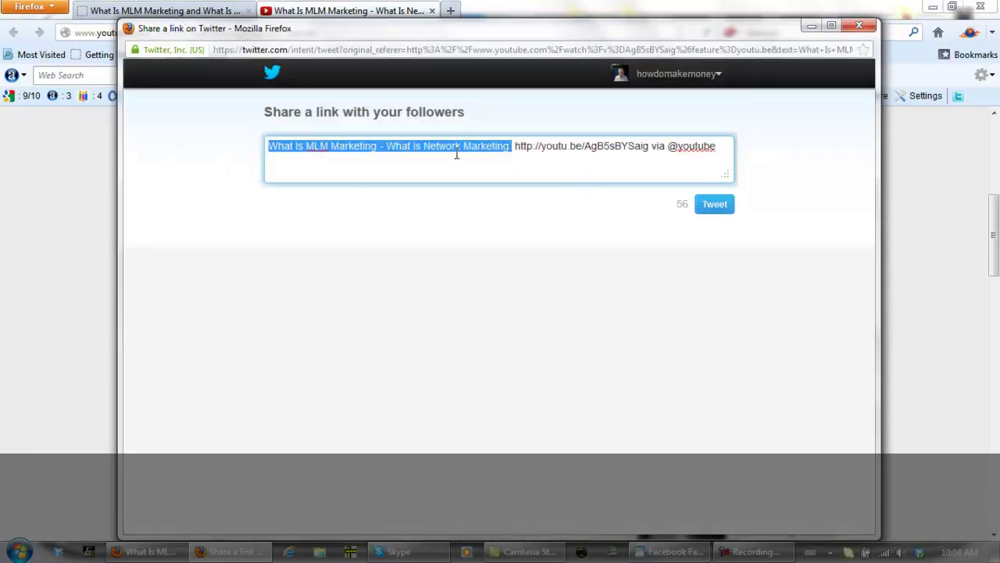
click(713, 209)
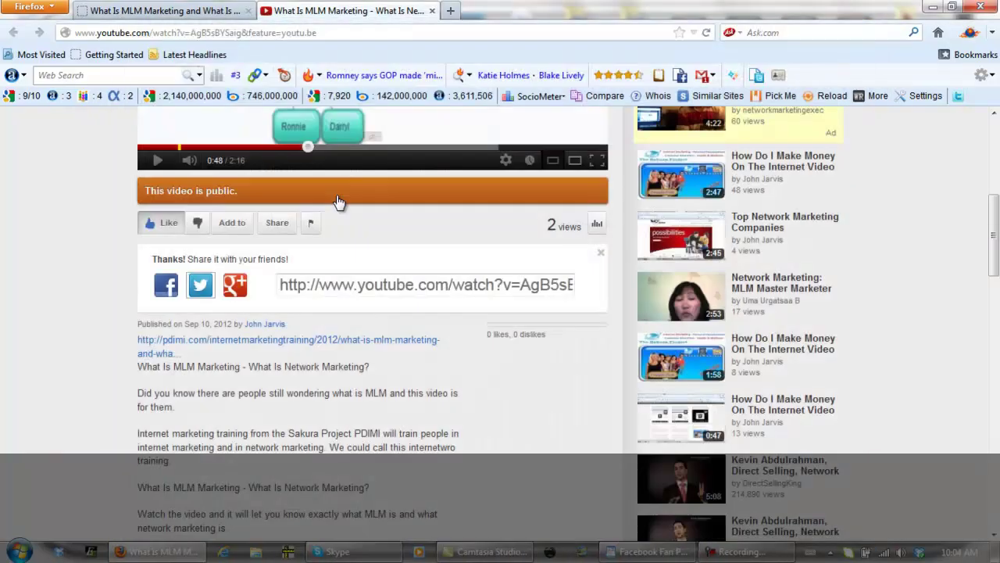
click(235, 286)
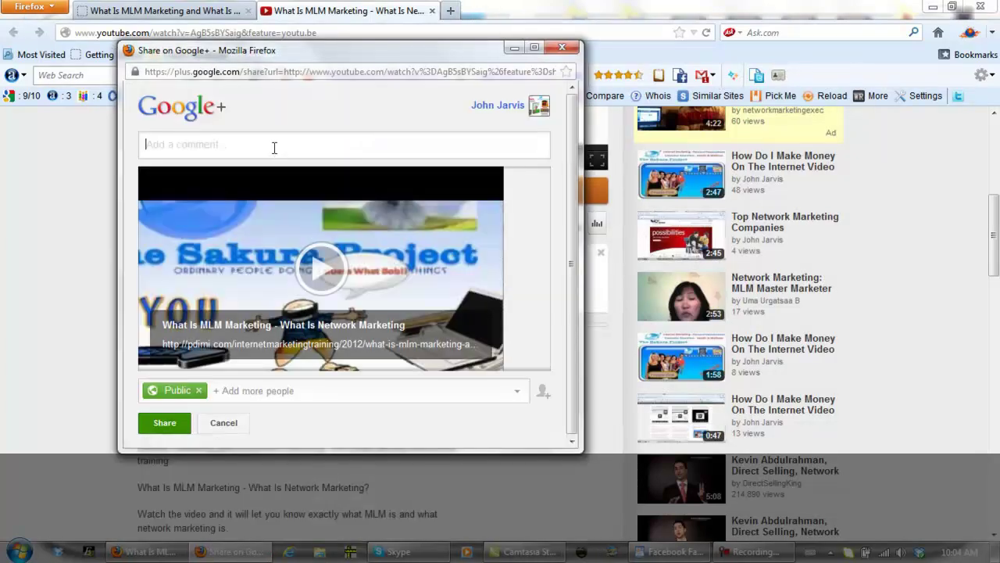
key(ctrl+v)
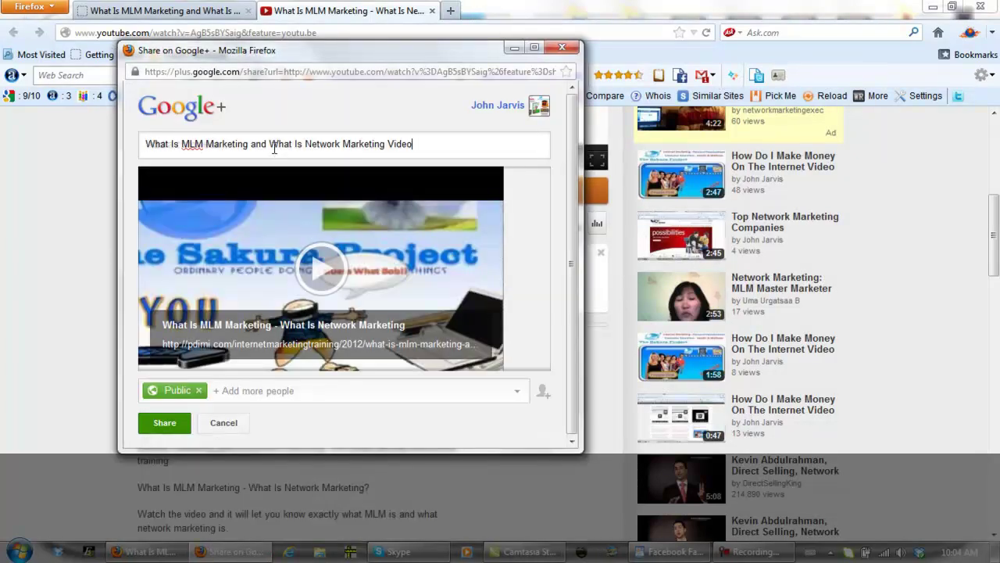
click(155, 428)
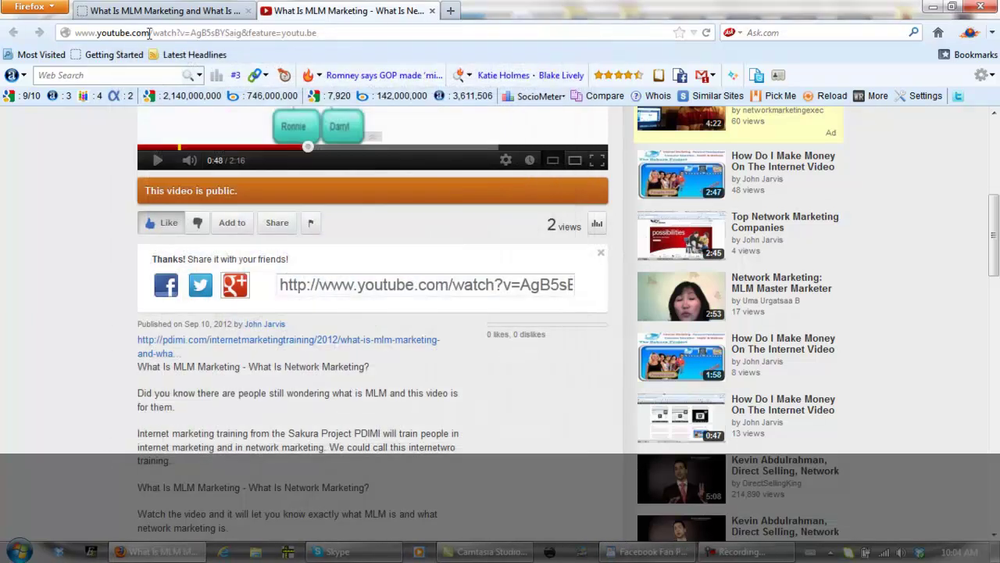
Review the blog post with the embedded video and its text alongside the YouTube video page
click(165, 11)
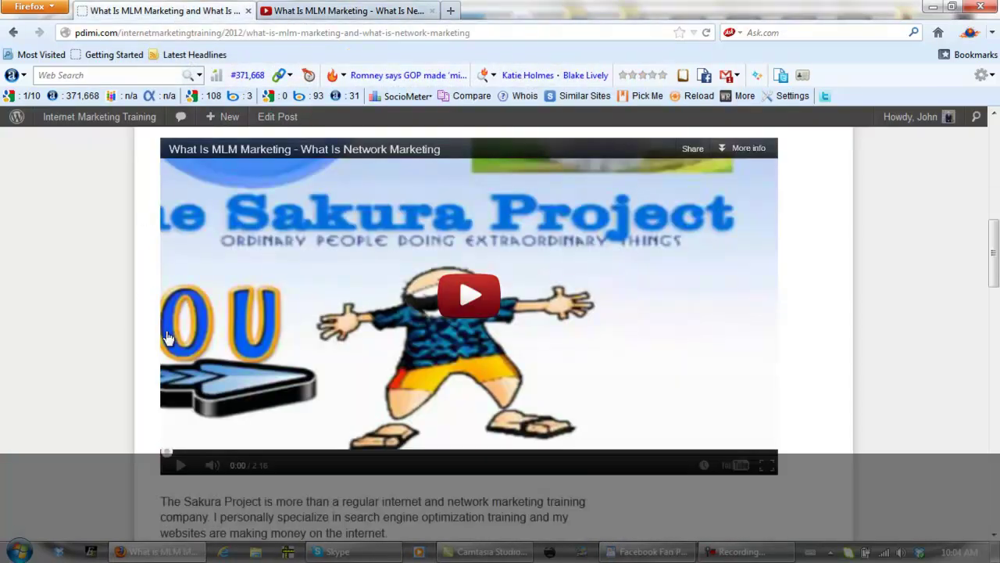
click(349, 11)
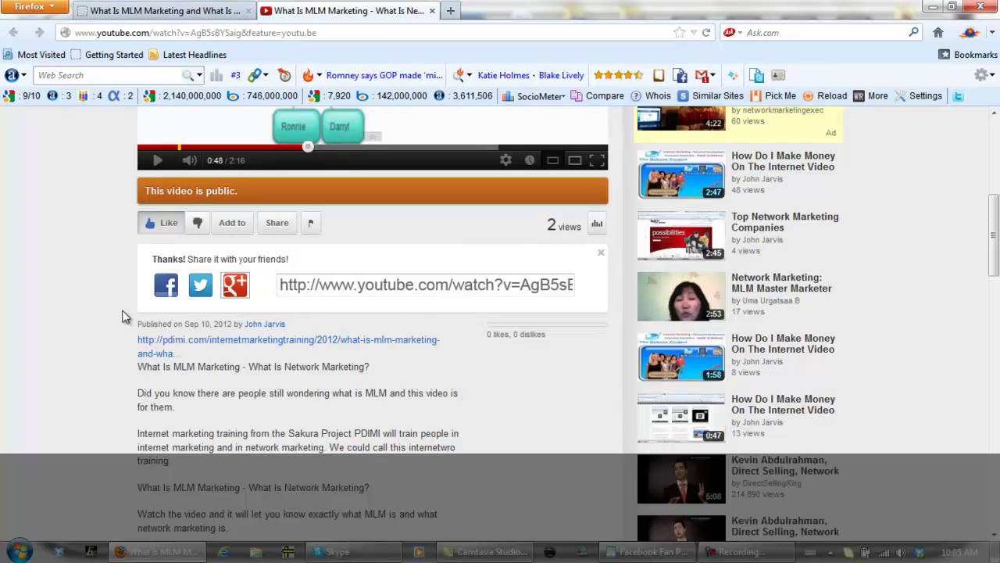
click(215, 11)
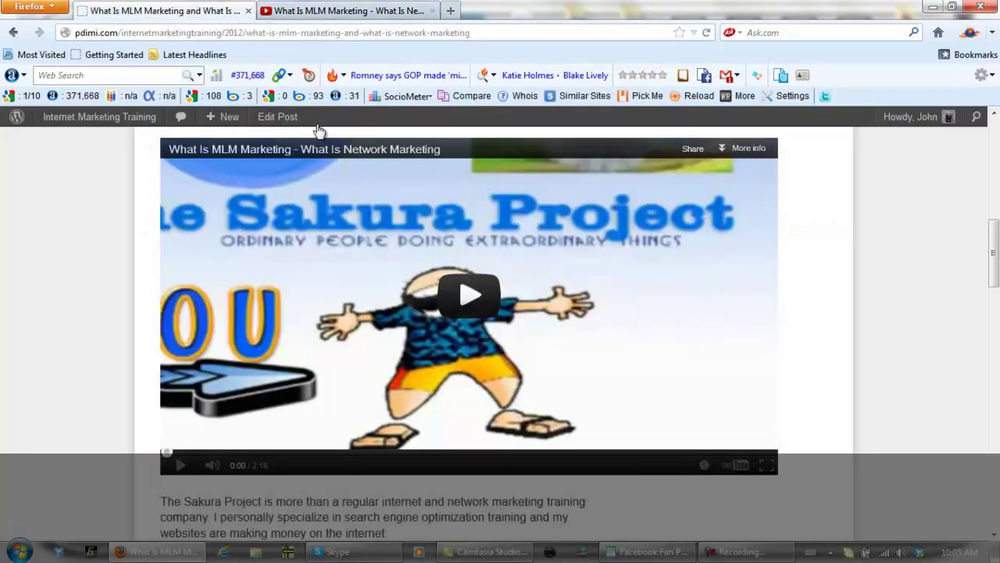
scroll(92, 383, down, 4)
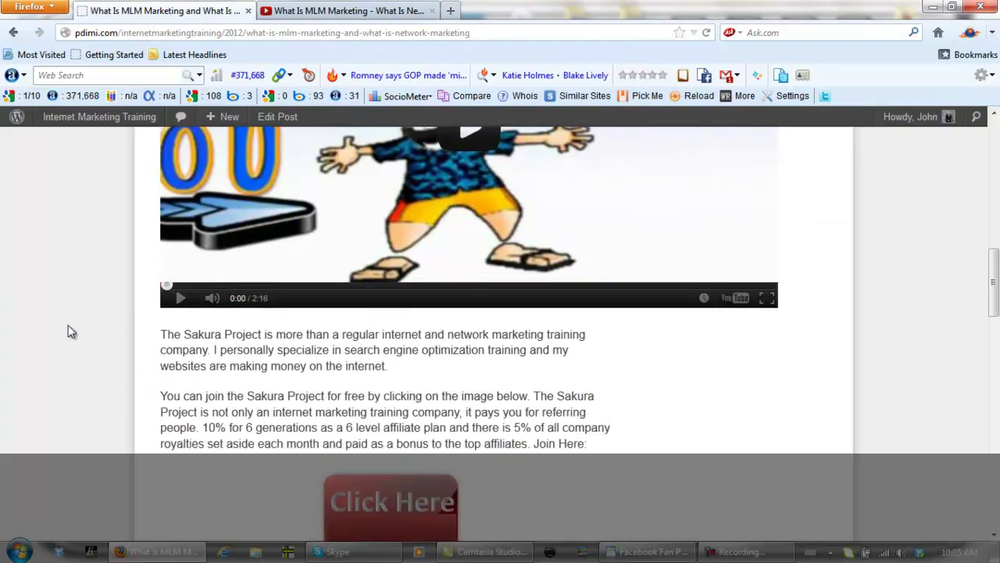
click(383, 13)
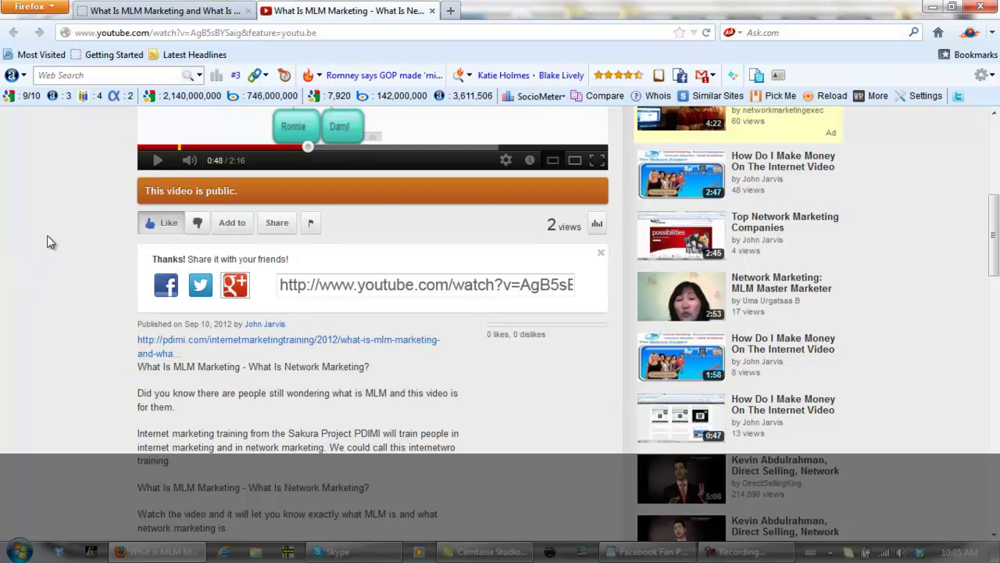
scroll(47, 242, up, 5)
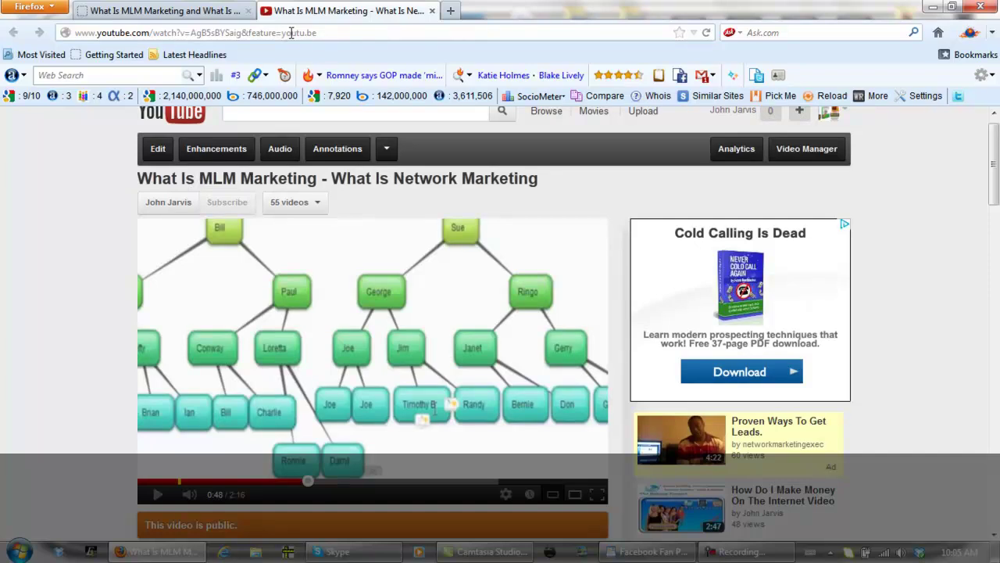
Load the BetterNetworker Submit Videos page in place of the YouTube video page
click(291, 33)
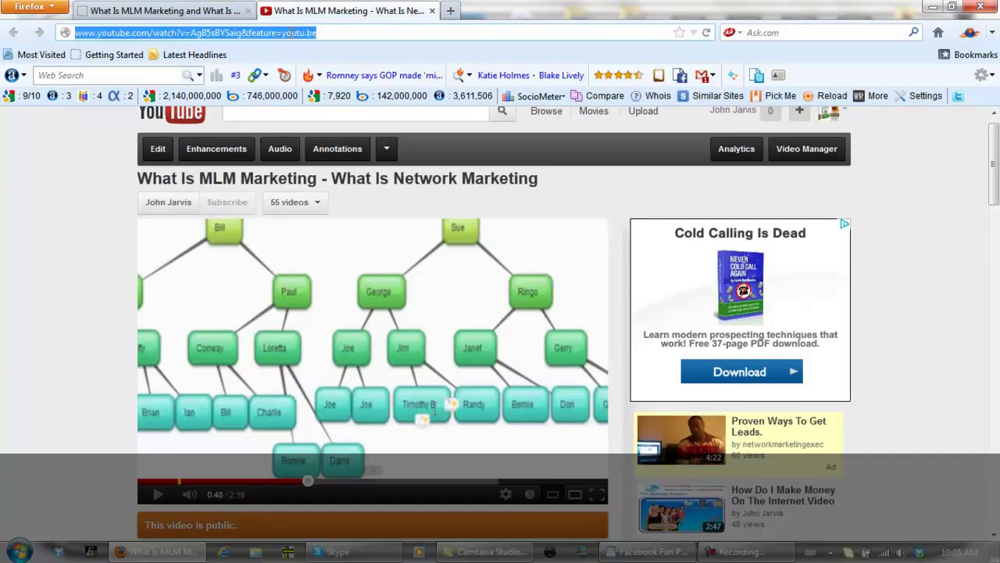
text(betternetworker.com/)
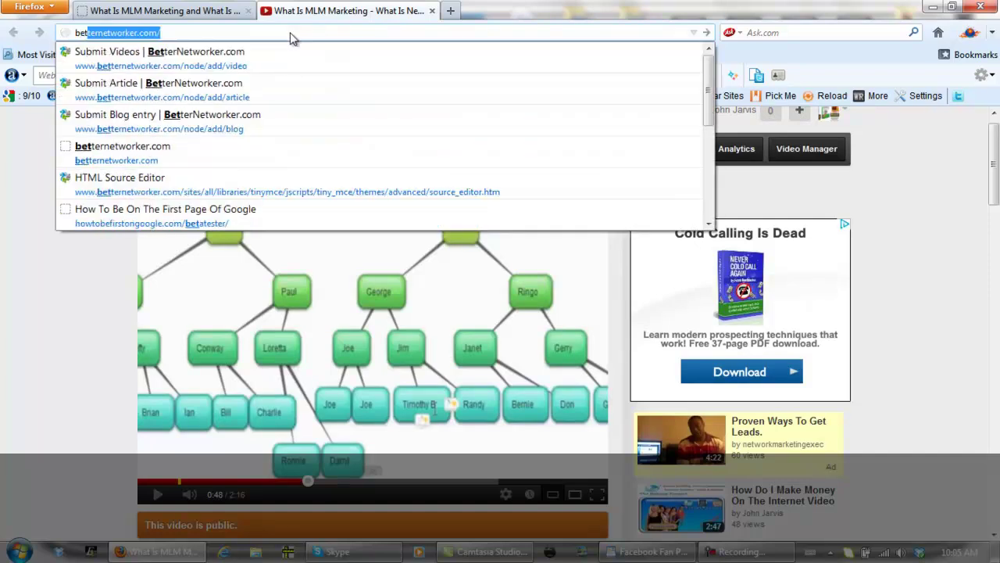
click(290, 62)
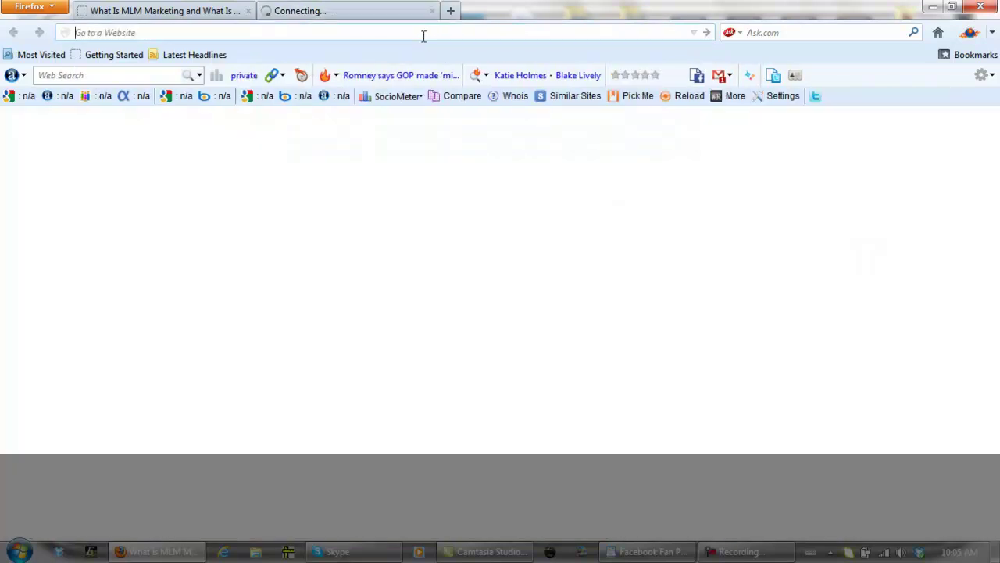
Load BetterNetworker's Submit Blog entry and Submit Article pages in separate new tabs, and return to the Submit Videos page
key(ctrl+t)
text(betternetworker.com/)
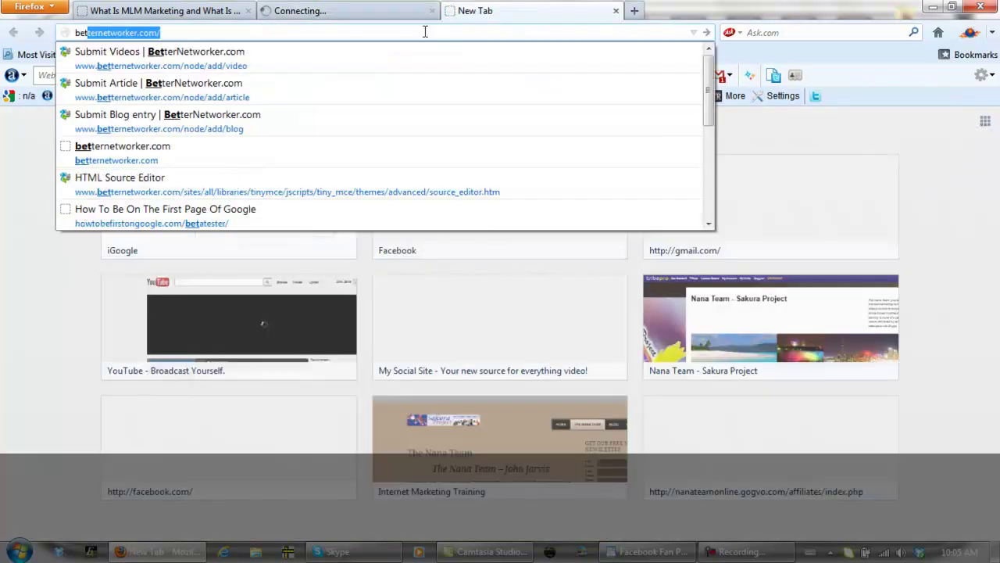
click(368, 113)
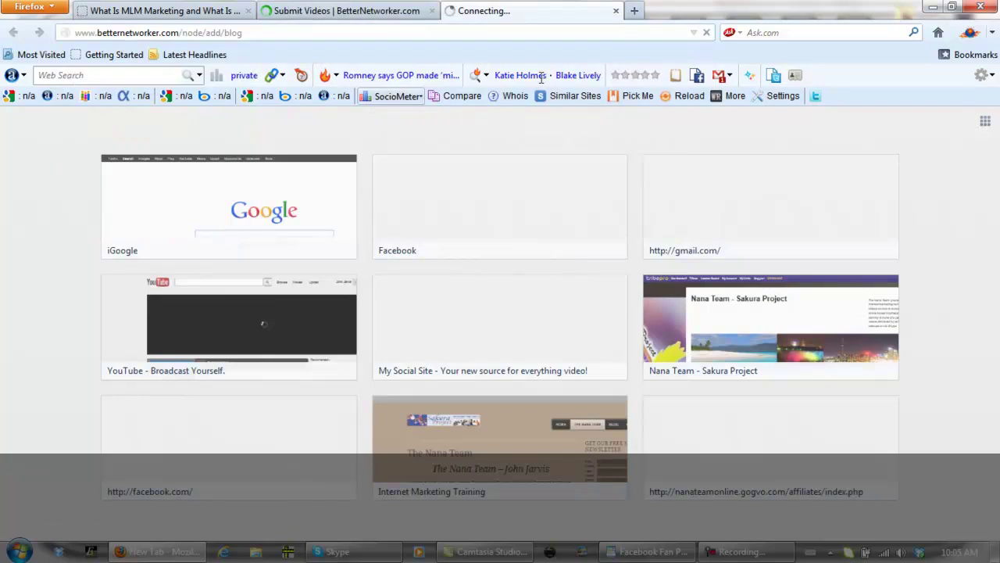
click(635, 11)
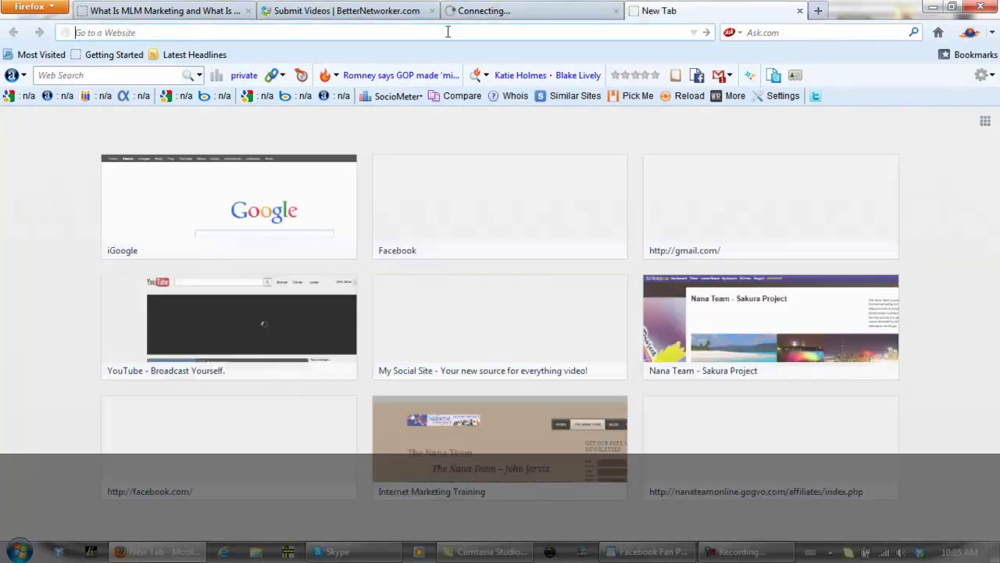
text(betternetworker.com/)
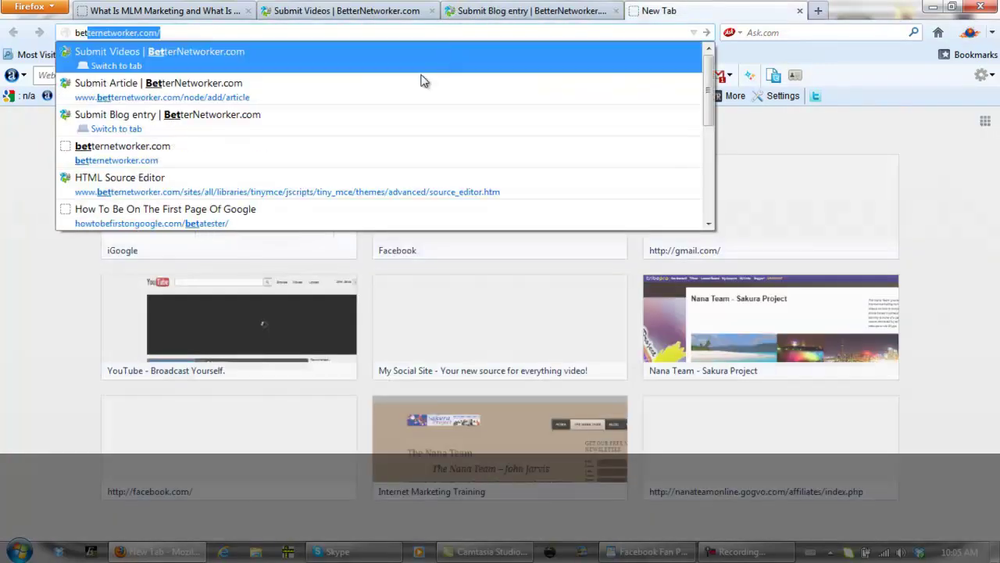
click(408, 88)
click(373, 13)
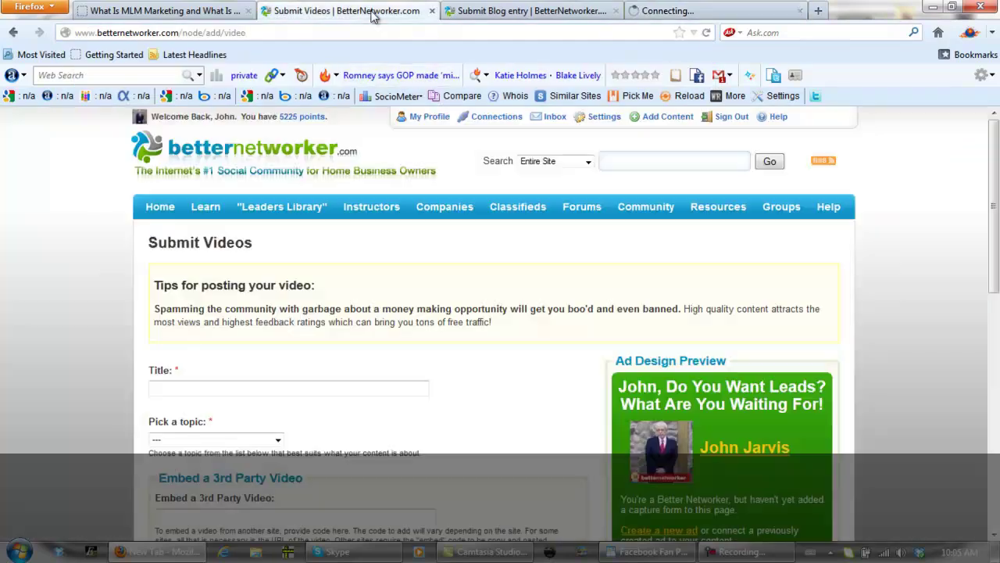
Copy the YouTube watch link from the Facebook Fan Page Training document in WordPad into the Embed a 3rd Party Video field
click(653, 551)
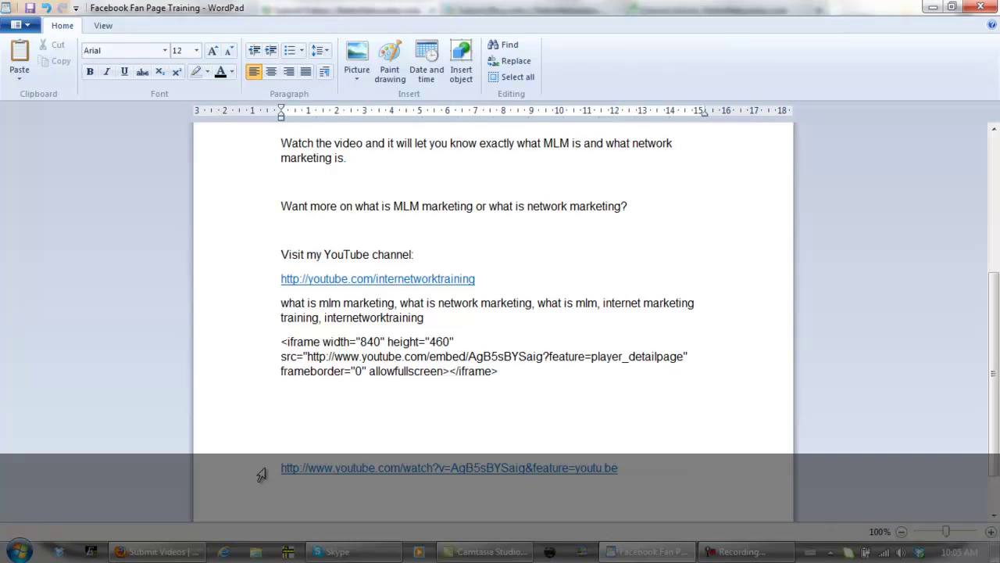
click(261, 475)
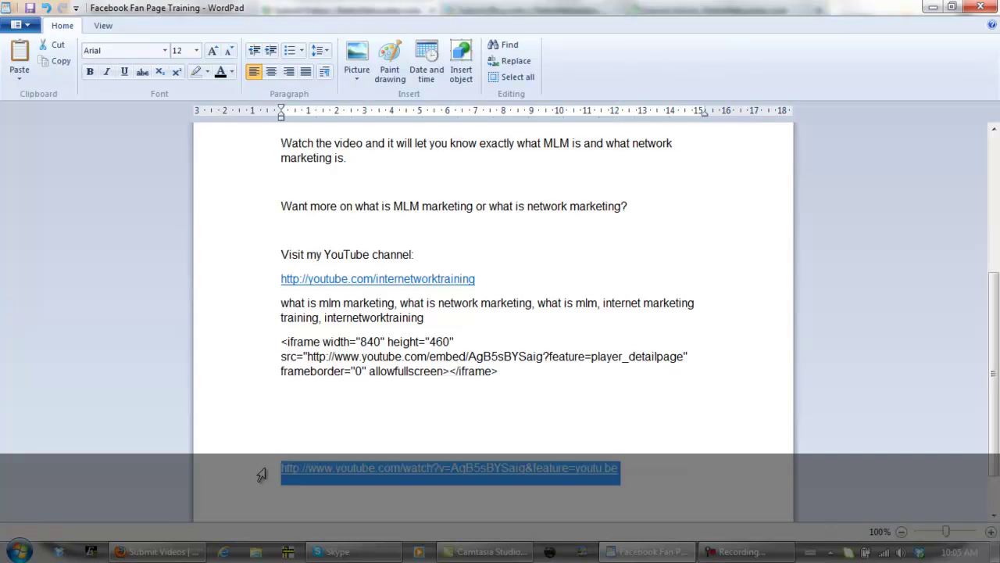
right_click(345, 466)
click(380, 403)
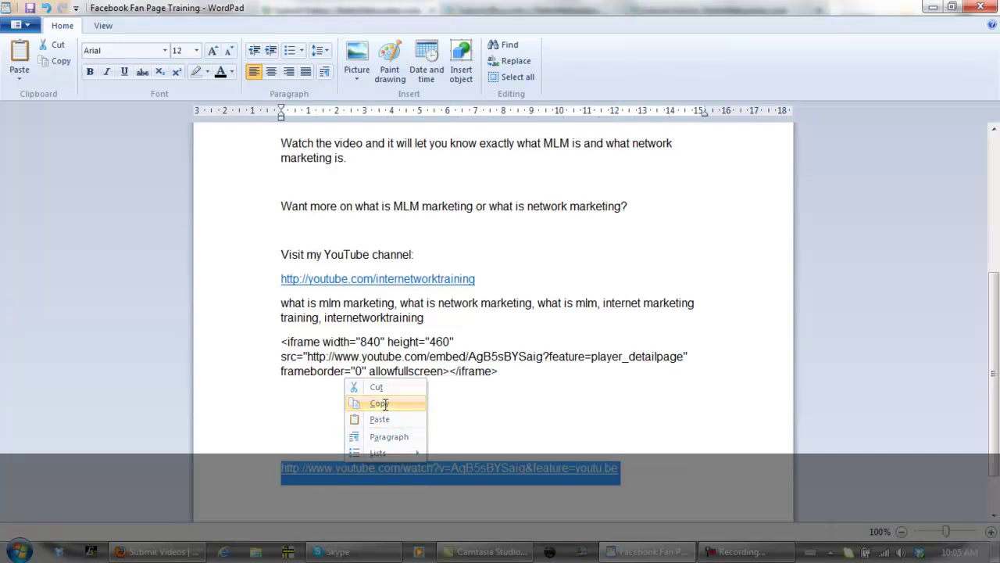
click(614, 549)
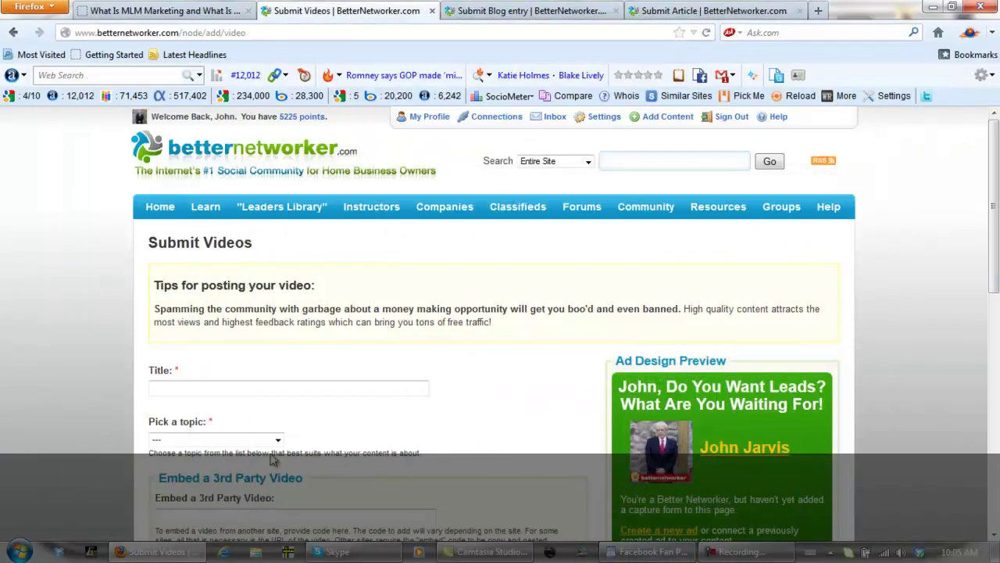
scroll(75, 325, down, 5)
click(208, 267)
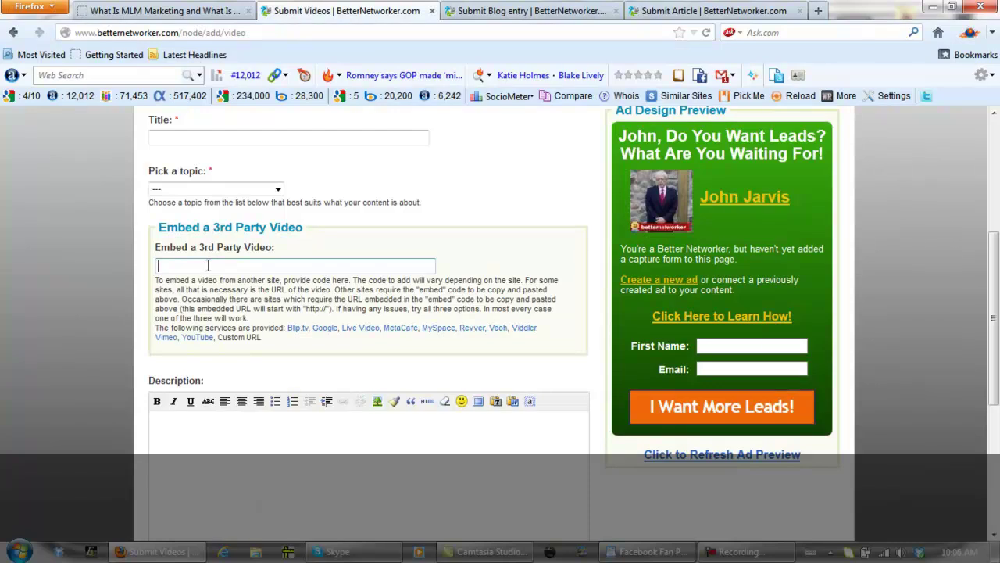
key(ctrl+v)
Title the video submission "What Is MLM Marketing and What Is Network Marketing Video", copying the headline from the blog post
click(240, 137)
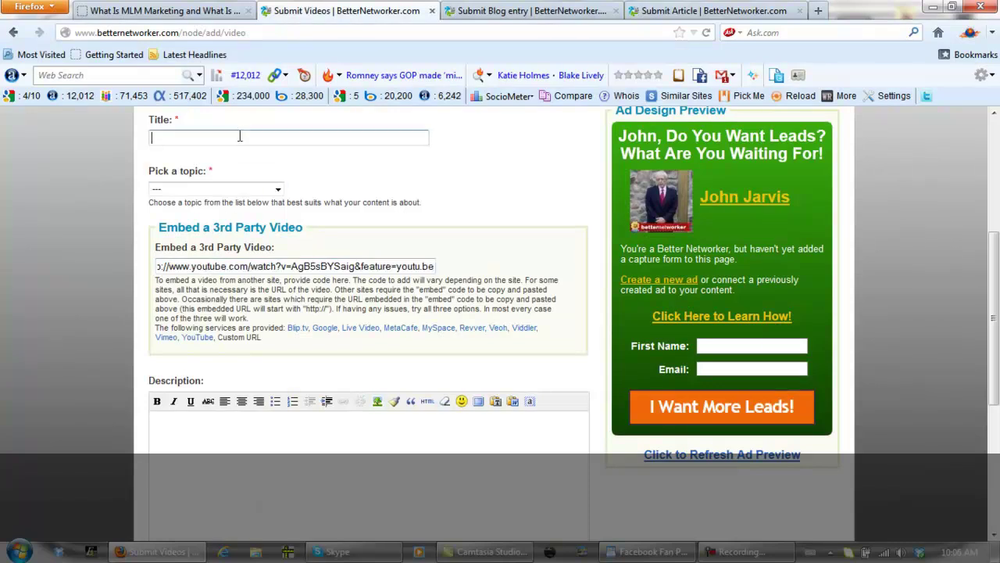
click(187, 11)
scroll(30, 361, up, 8)
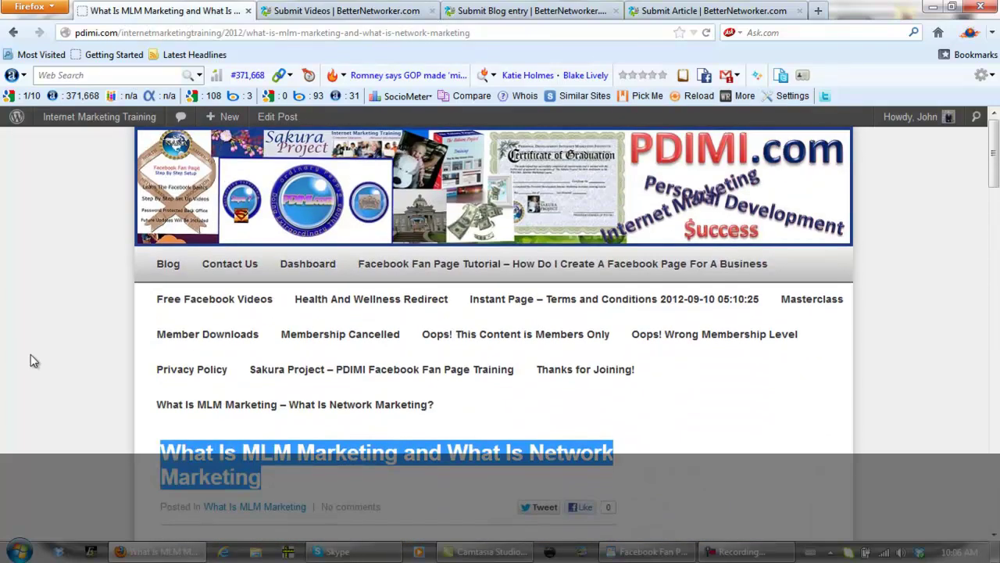
scroll(34, 358, down, 3)
right_click(225, 308)
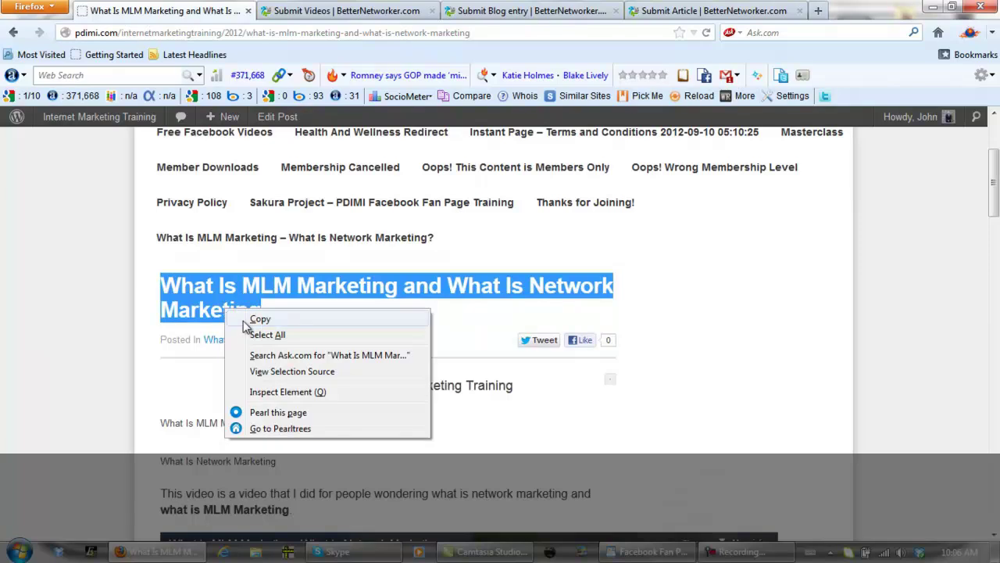
click(250, 320)
click(320, 11)
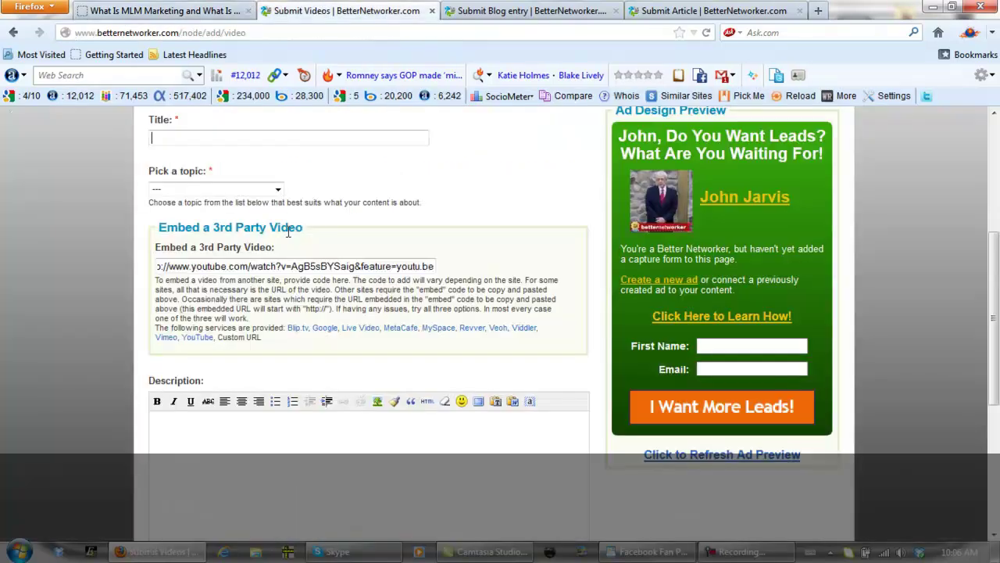
key(ctrl+v)
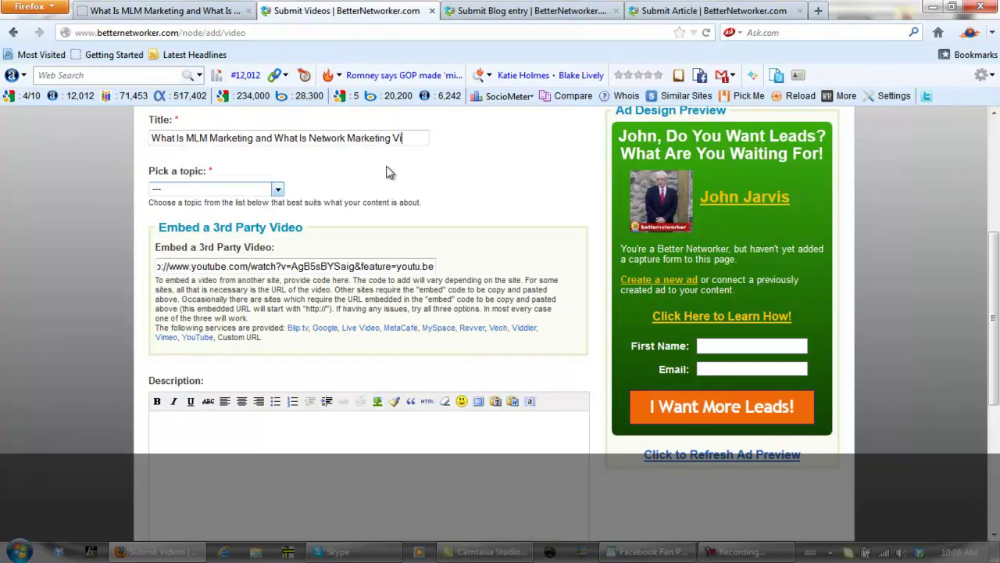
text(o)
Set the video submission's topic to Social Networking
click(279, 189)
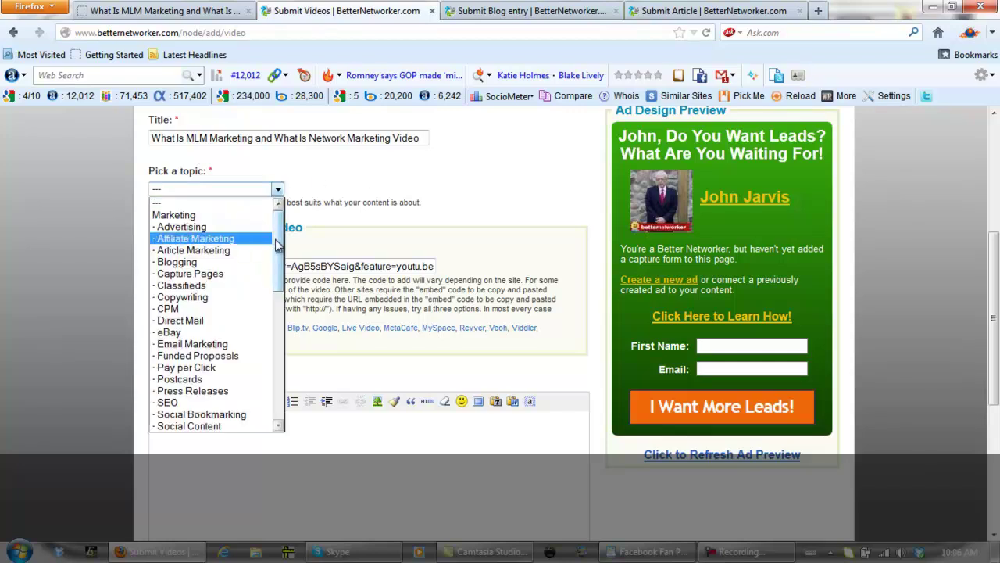
scroll(237, 328, down, 4)
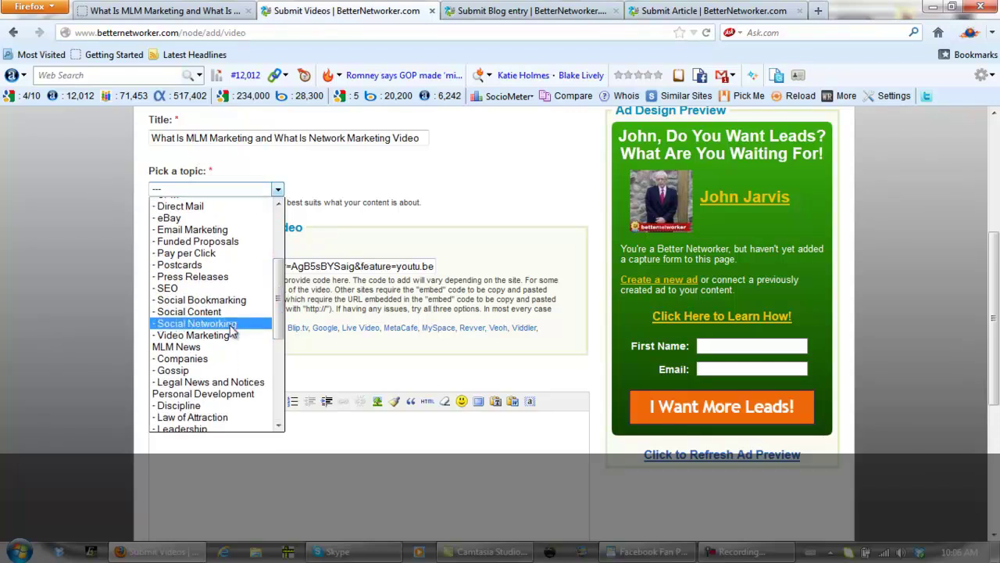
click(232, 324)
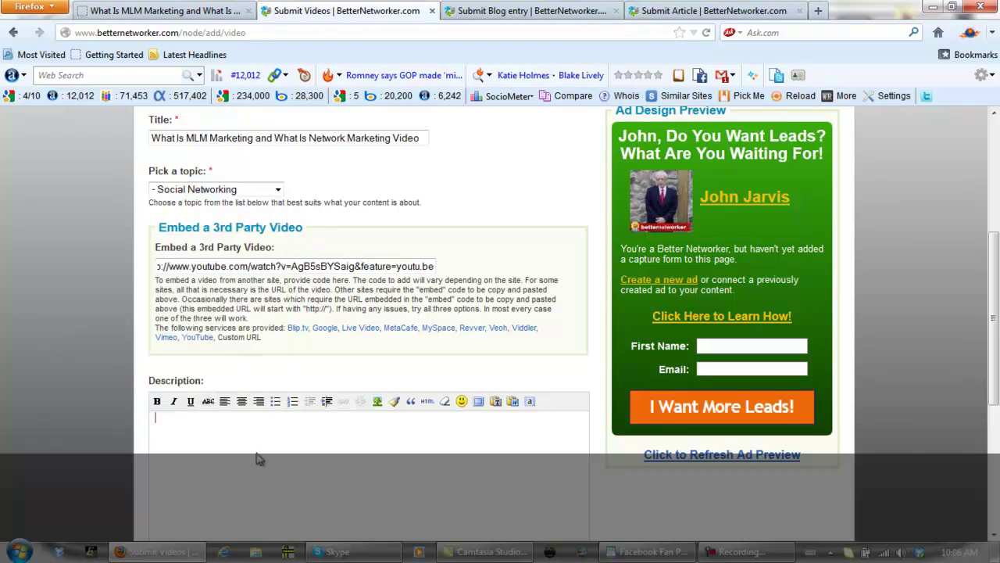
Fill the video description with the WordPad text from the pdimi.com post link through the YouTube channel link
scroll(259, 459, down, 4)
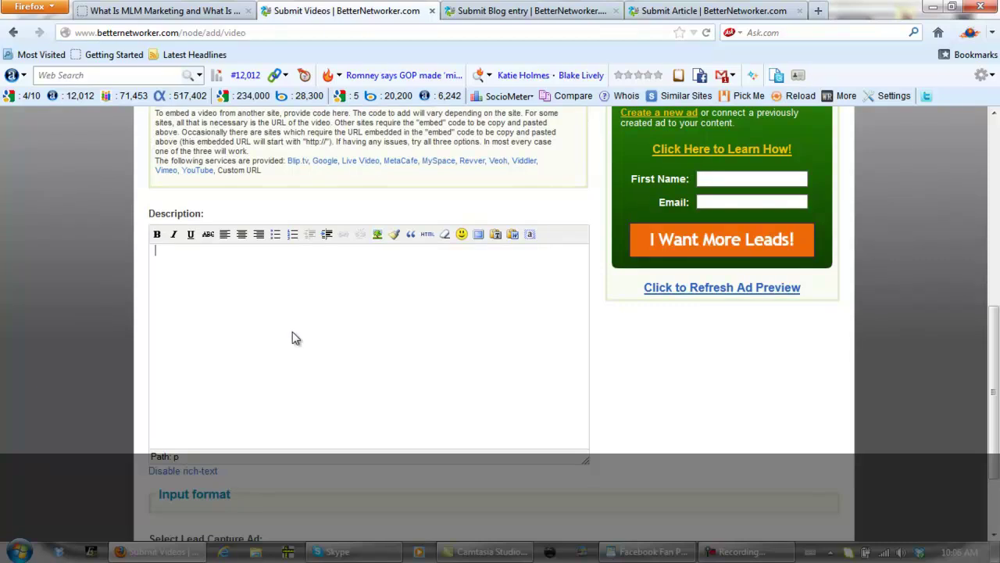
click(625, 552)
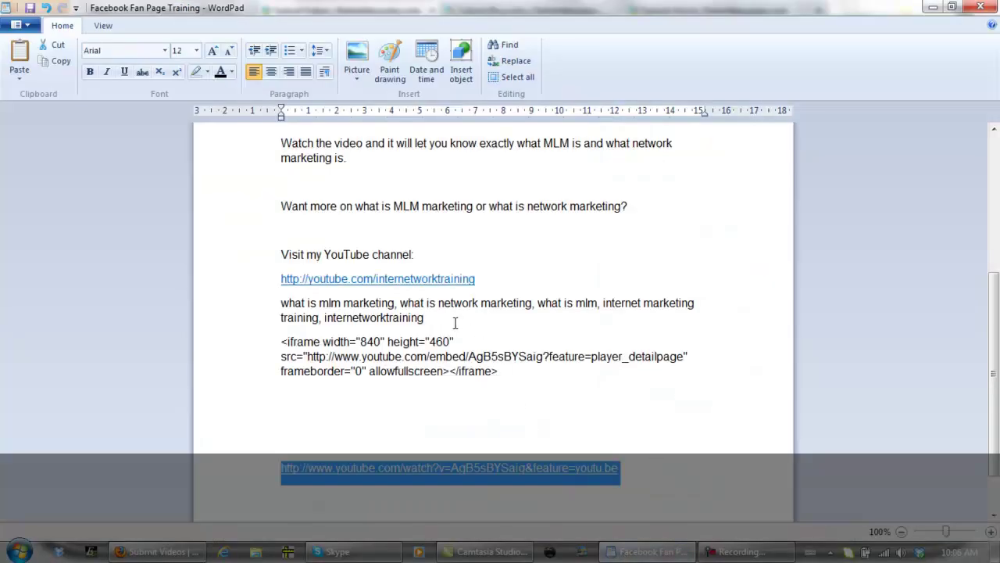
drag(484, 282, 287, 87)
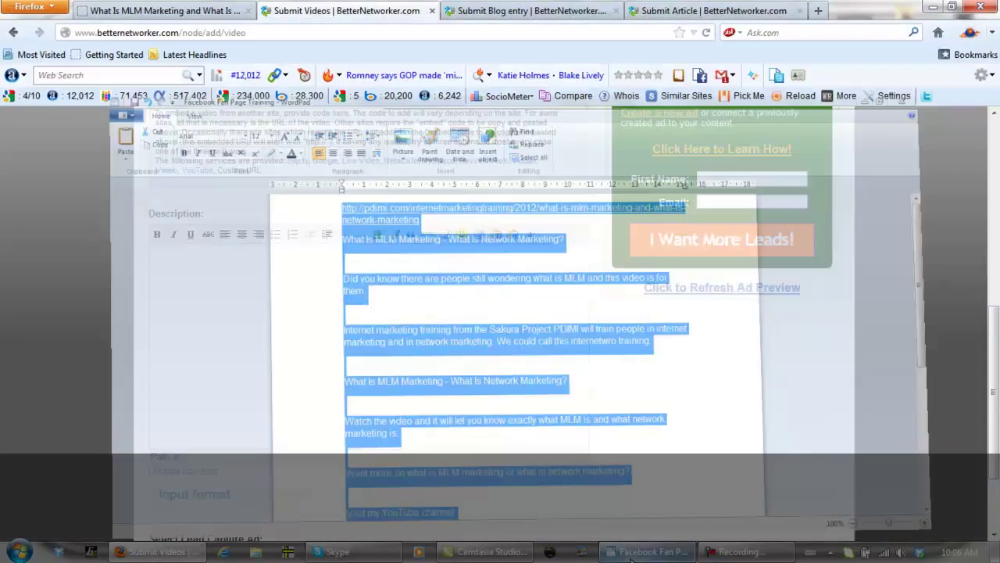
click(639, 549)
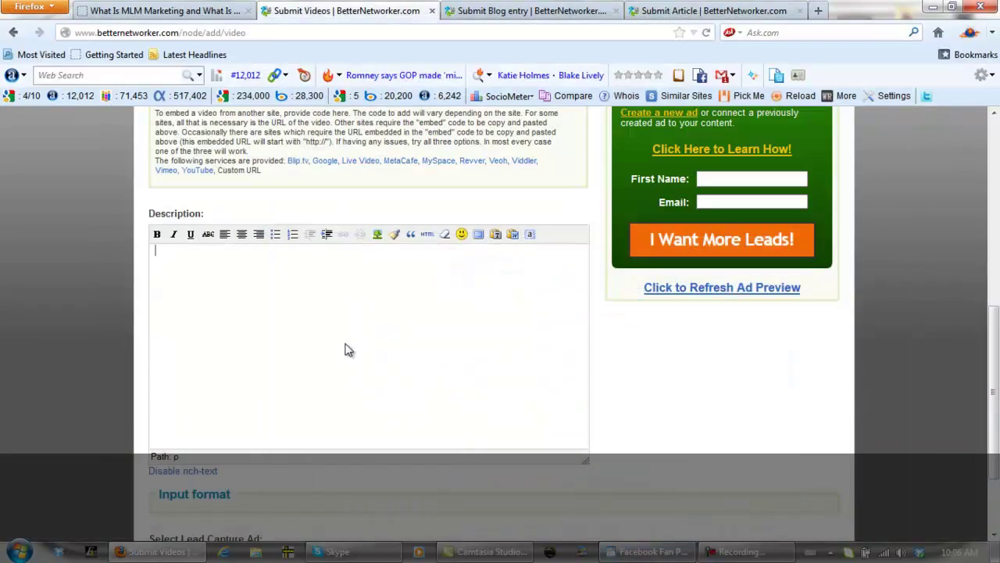
key(ctrl+v)
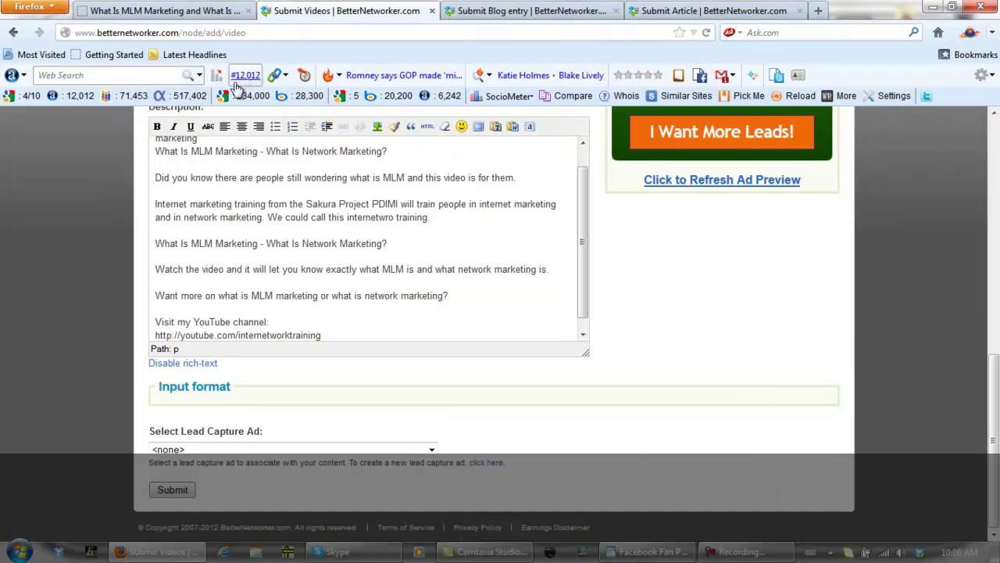
Attach the "Trouble Building Your List?" lead capture ad and submit the video
click(432, 452)
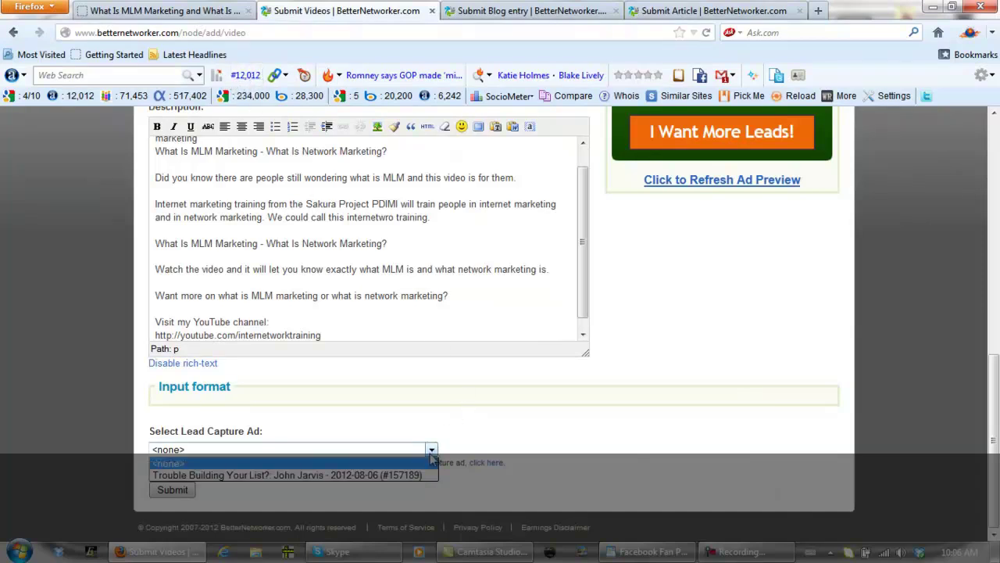
click(416, 473)
click(176, 493)
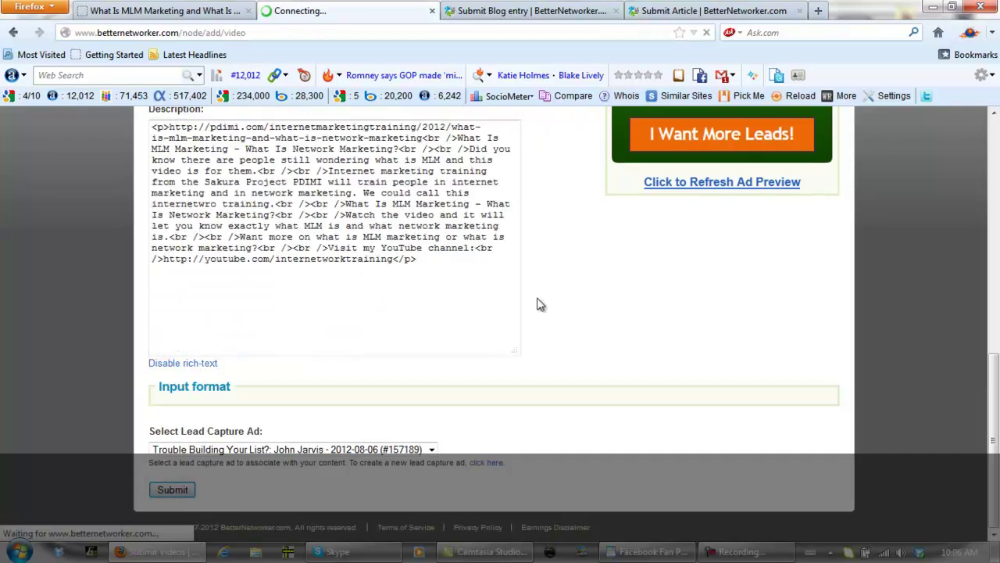
Open the "What Is MLM Marketing and What Is Network Marketing" blog post for editing and copy its entire HTML source
click(511, 14)
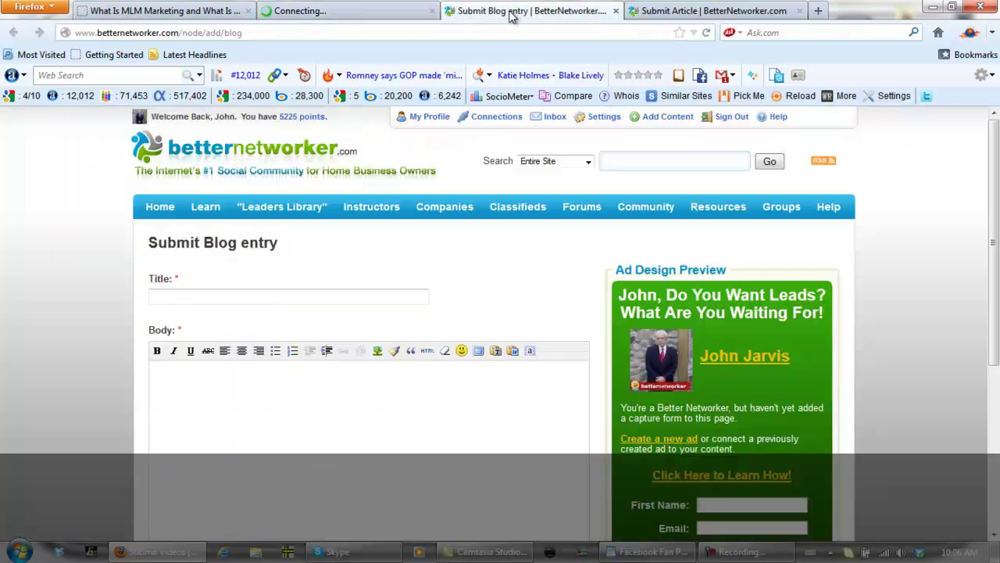
click(181, 13)
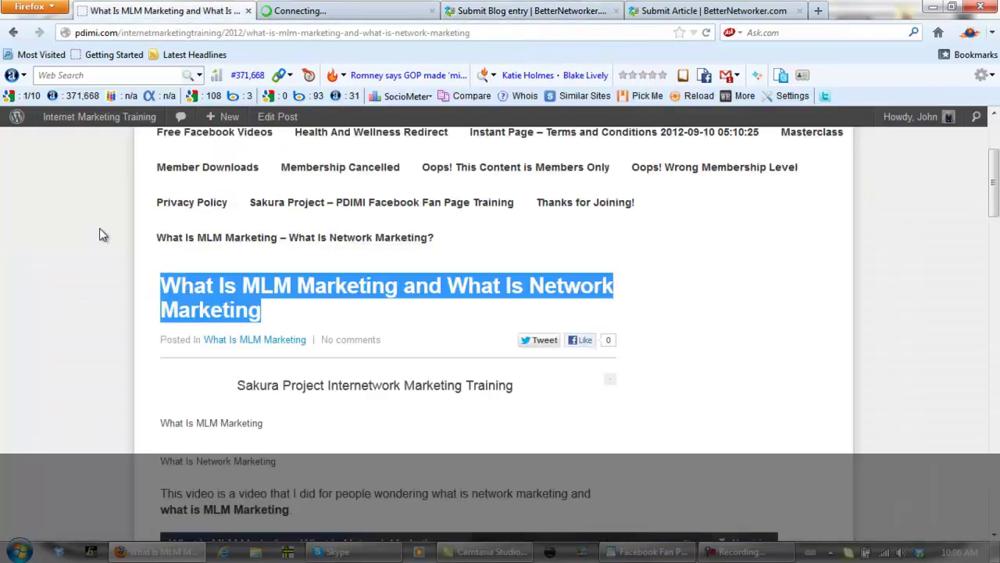
click(271, 120)
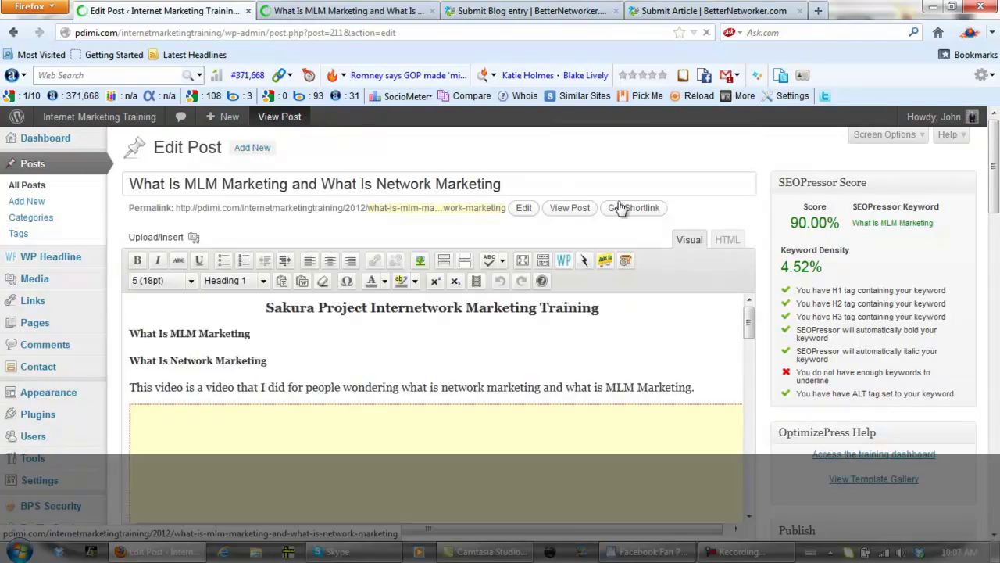
click(726, 242)
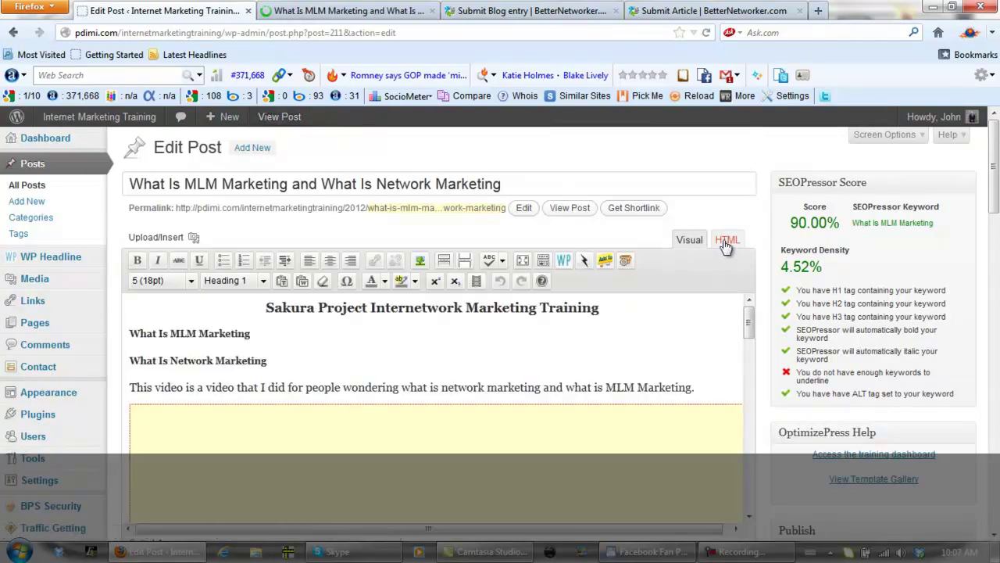
right_click(448, 393)
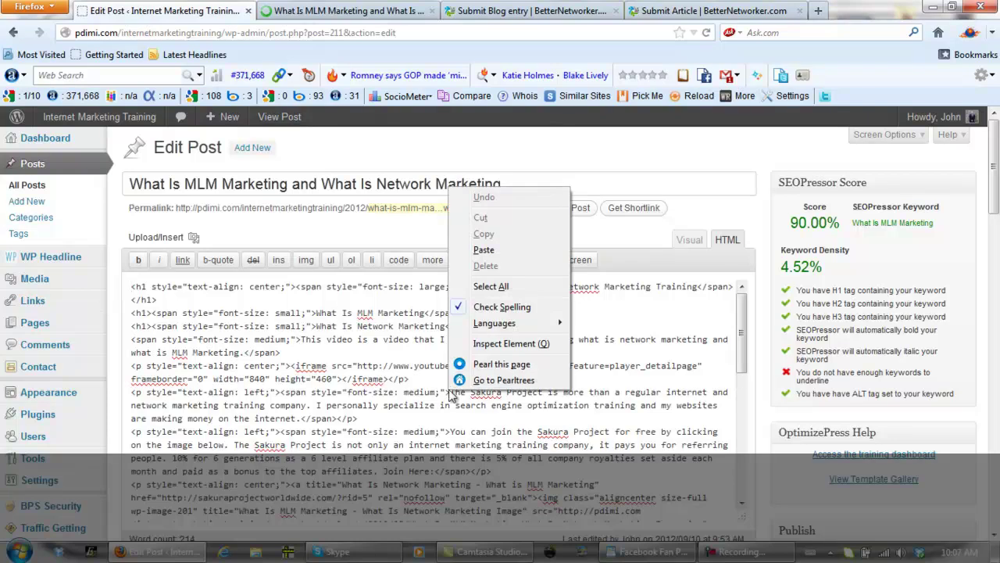
click(495, 287)
right_click(453, 352)
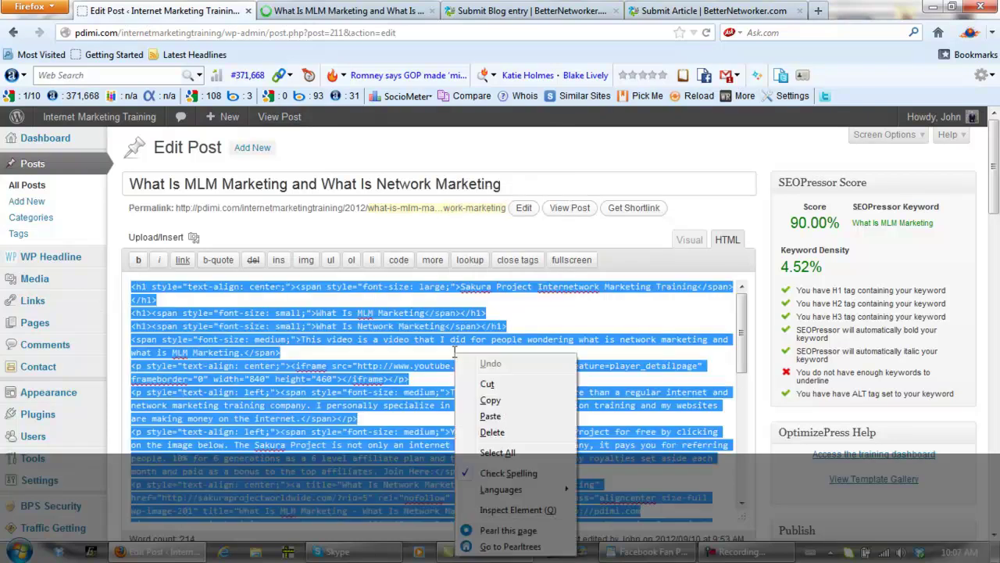
click(492, 405)
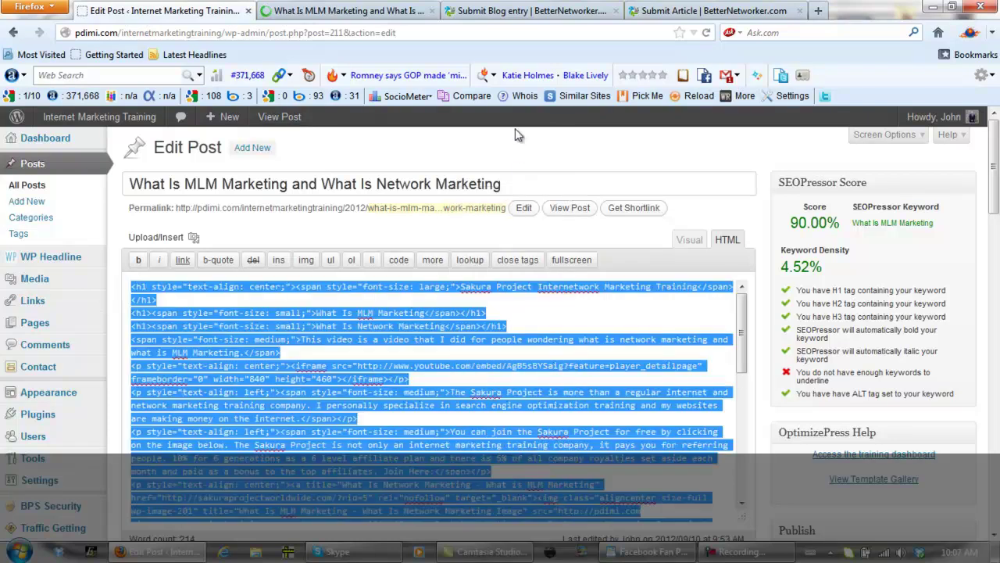
Paste the copied post source into the HTML Source Editor for the BetterNetworker blog entry's body
click(531, 10)
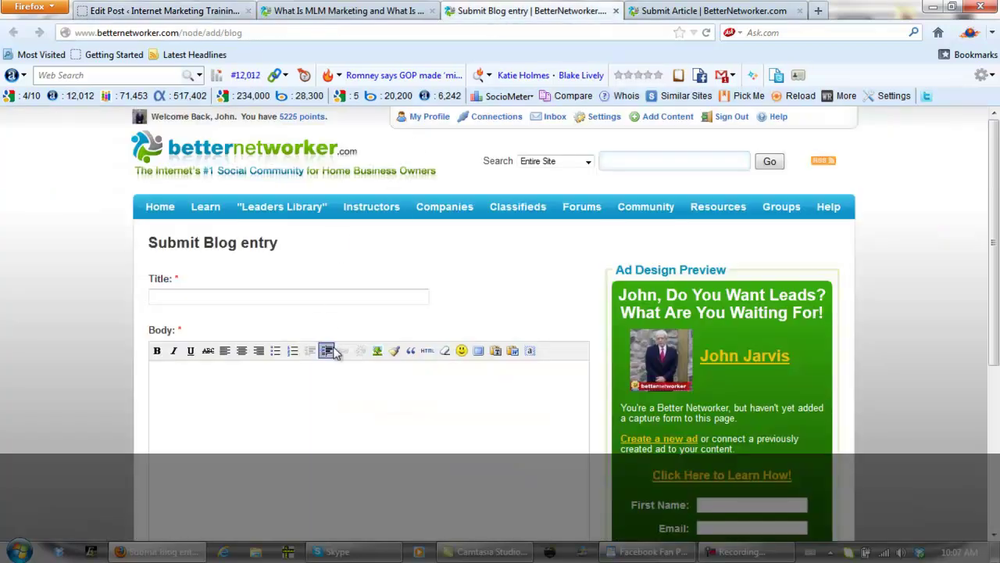
click(427, 351)
right_click(329, 268)
click(362, 330)
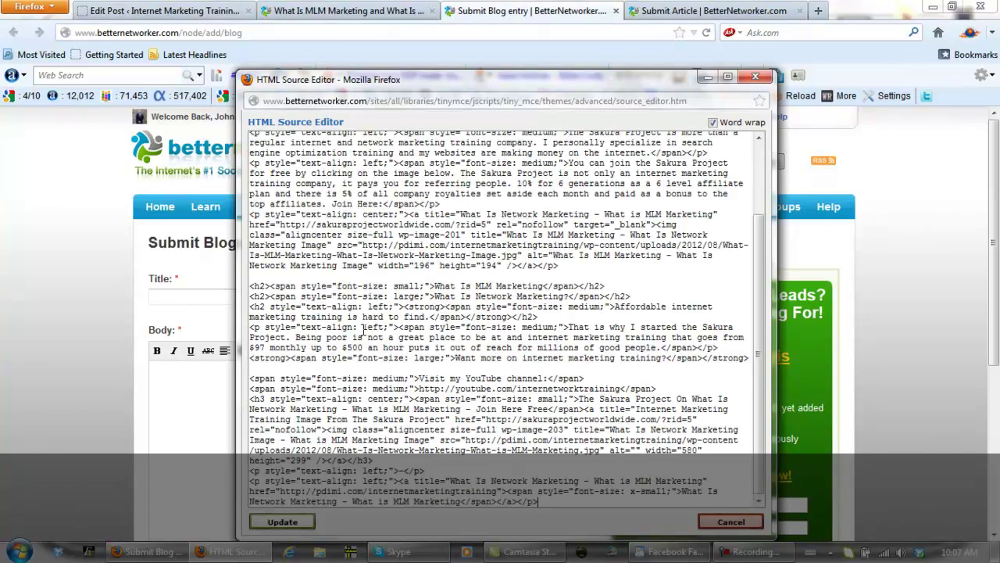
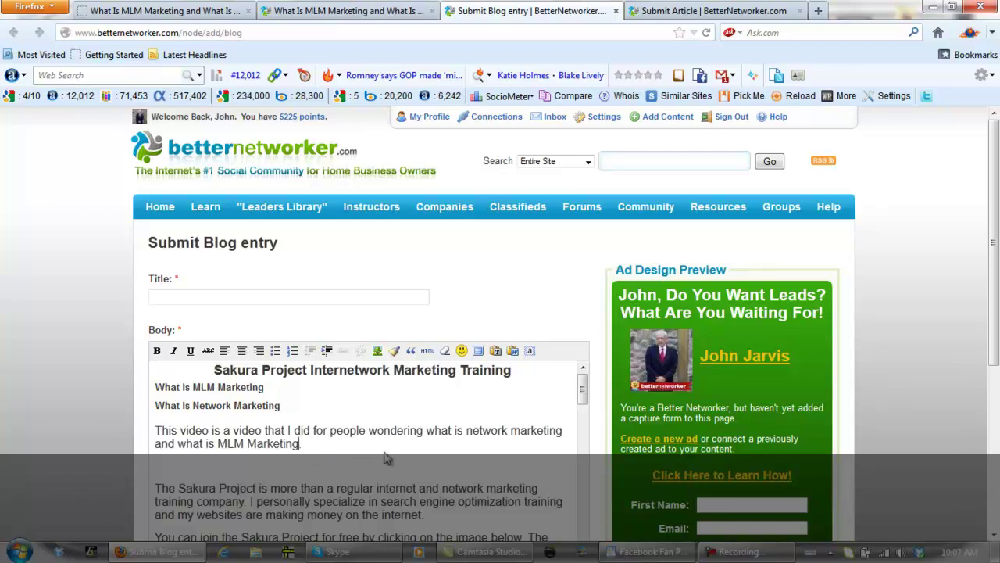
Extend the blog body's intro sentence with "aand you can watch this video by clicking here" and make "clicking here" bold
key(BackSpace)
text(aand you can watch this video by clicking here)
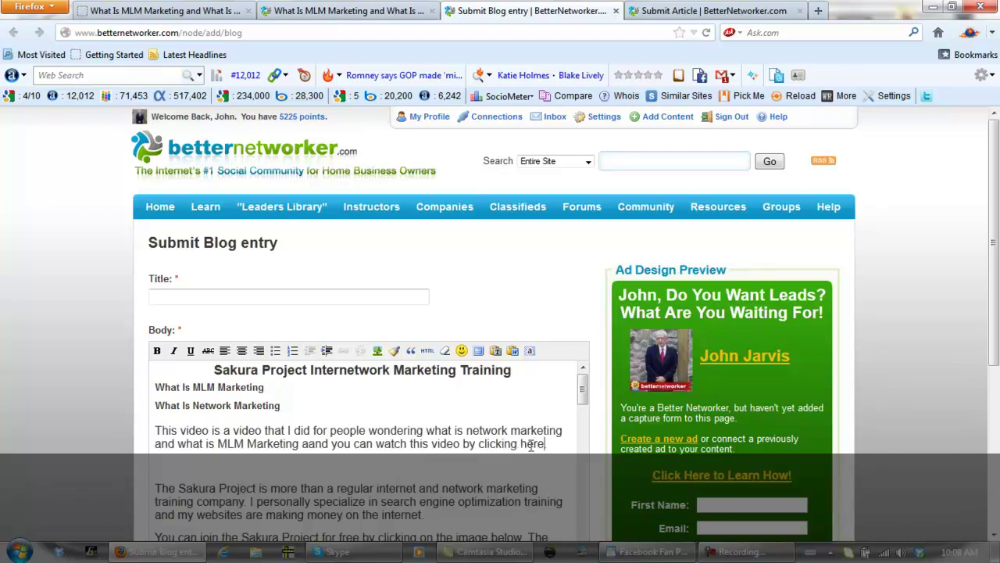
drag(545, 443, 478, 443)
click(158, 350)
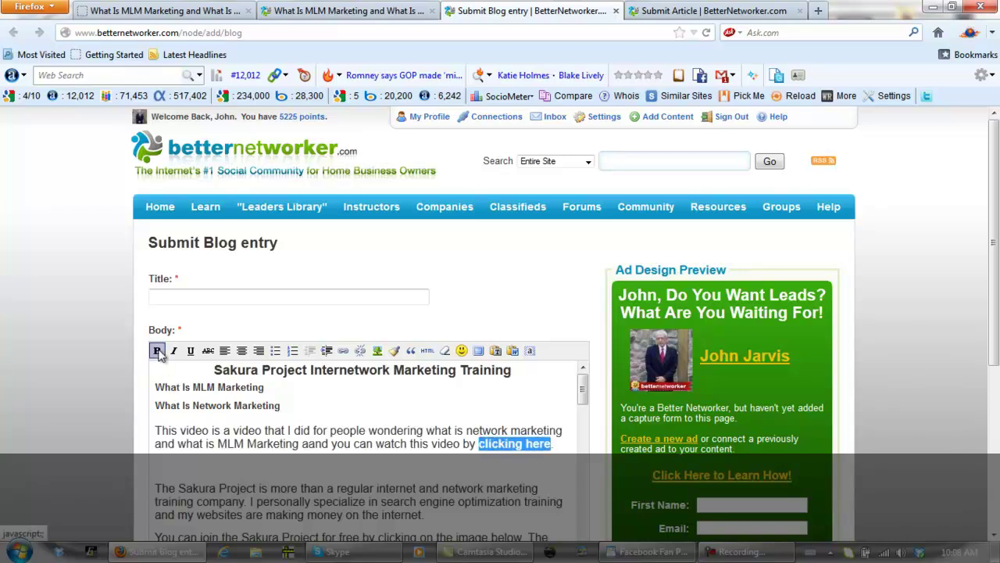
Link "clicking here" to the copied pdimi.com post URL, with the link title "What Is MLM Marketing - What Is Network Marketing"
click(343, 351)
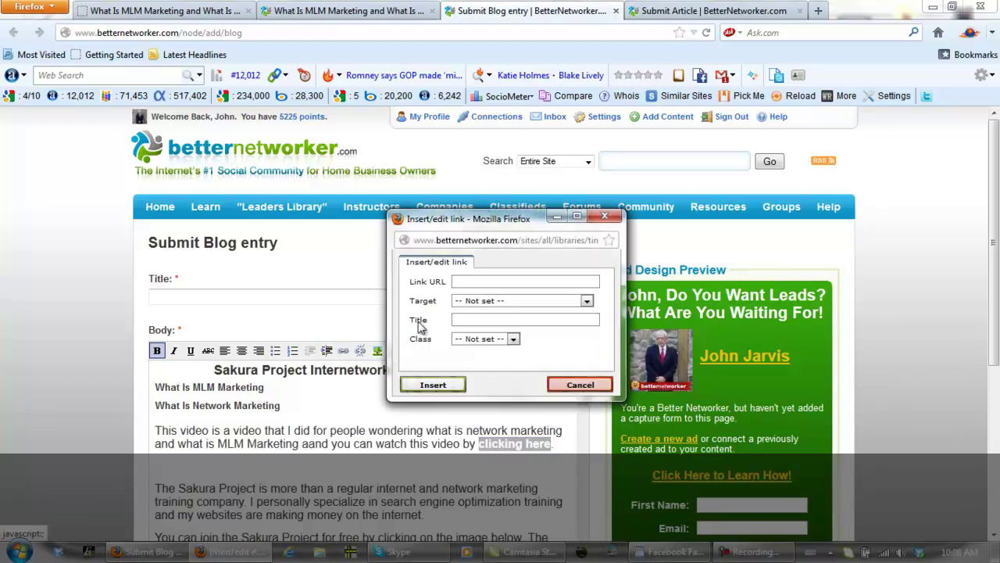
key(ctrl+v)
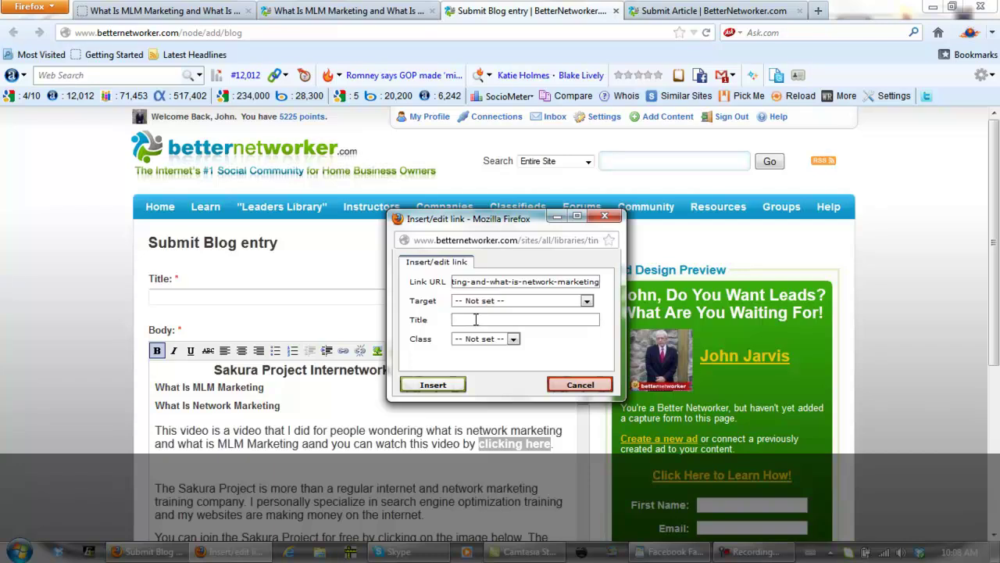
text(Wha)
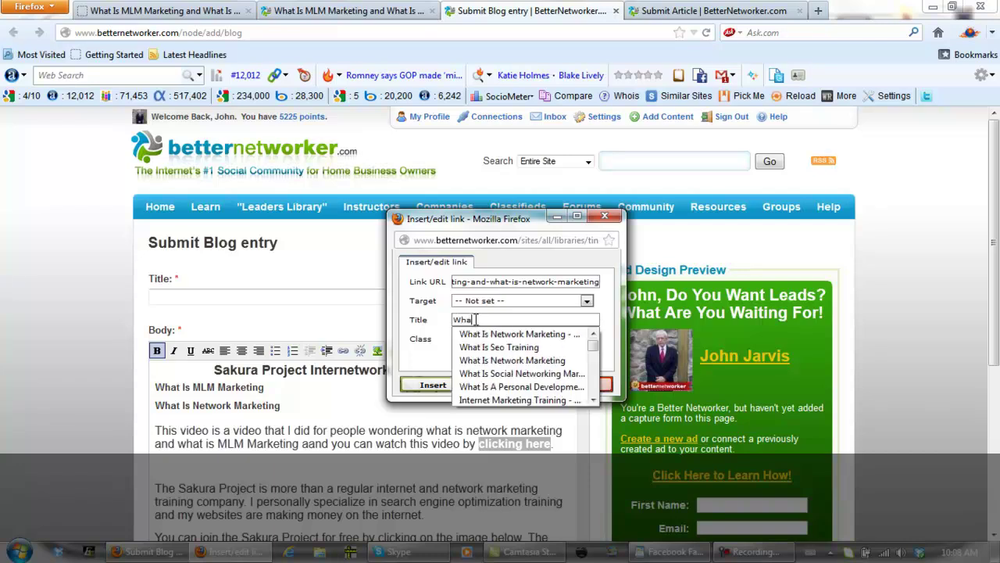
text(t Is M)
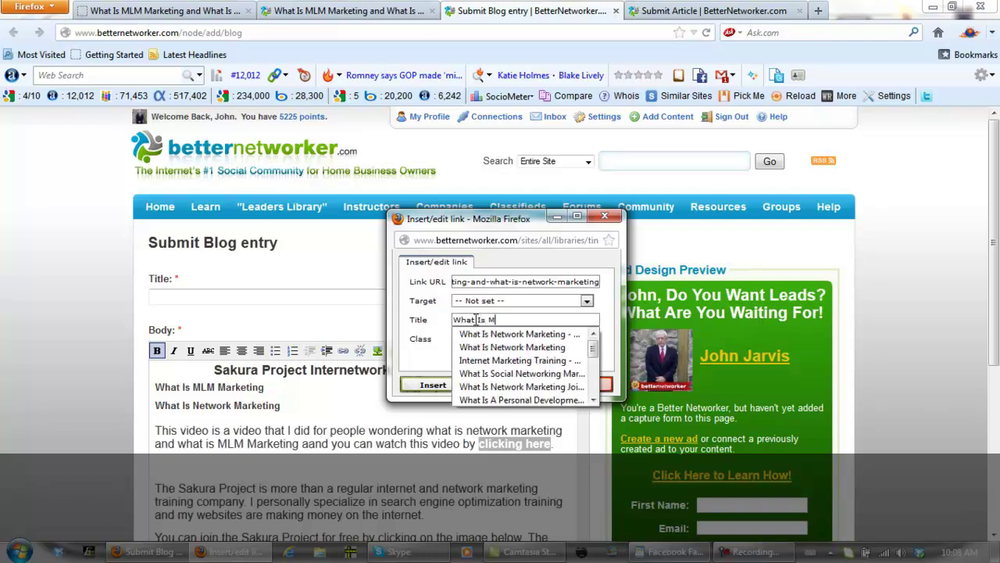
text(LM M)
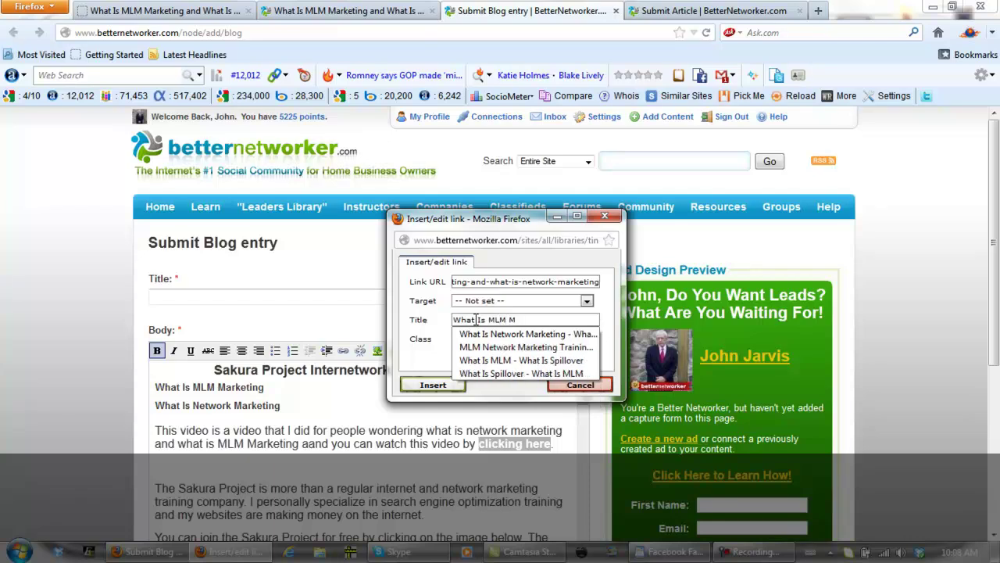
text(arketing - What I)
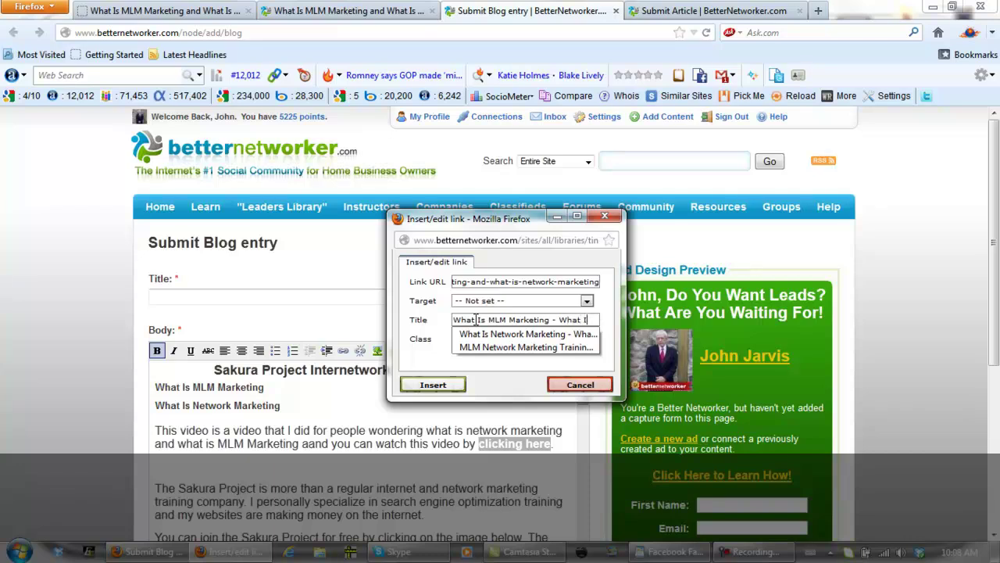
text(network)
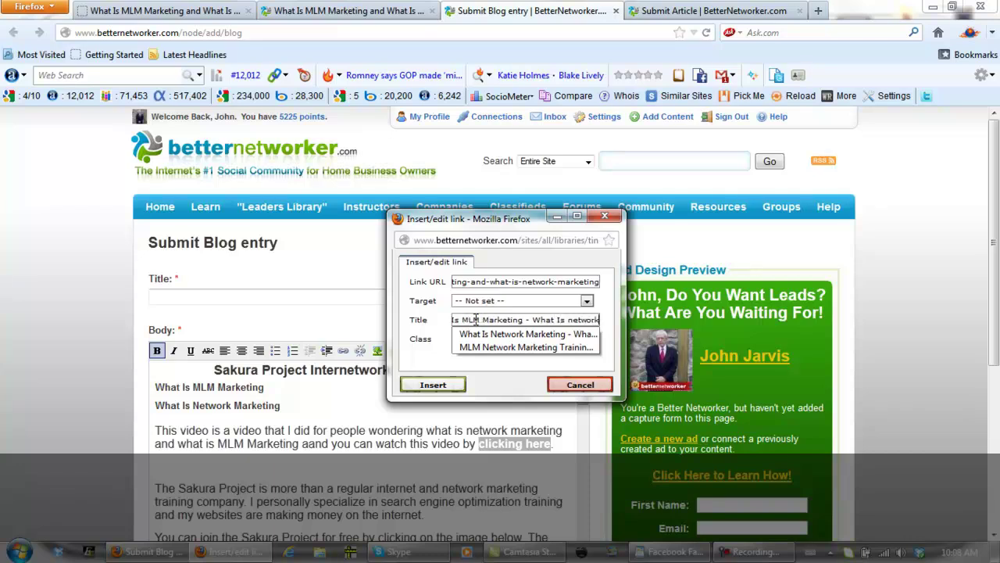
text( Marketing)
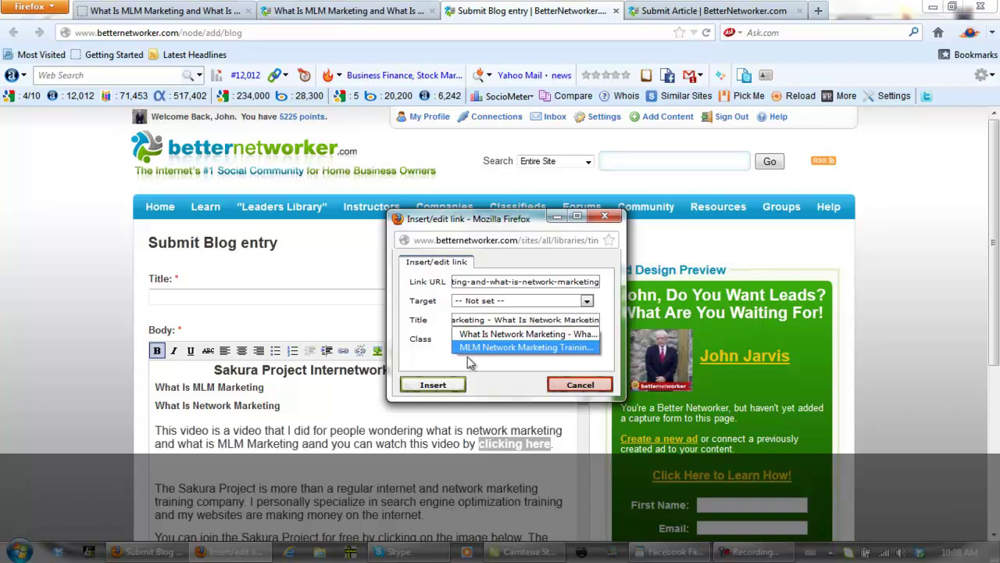
click(433, 385)
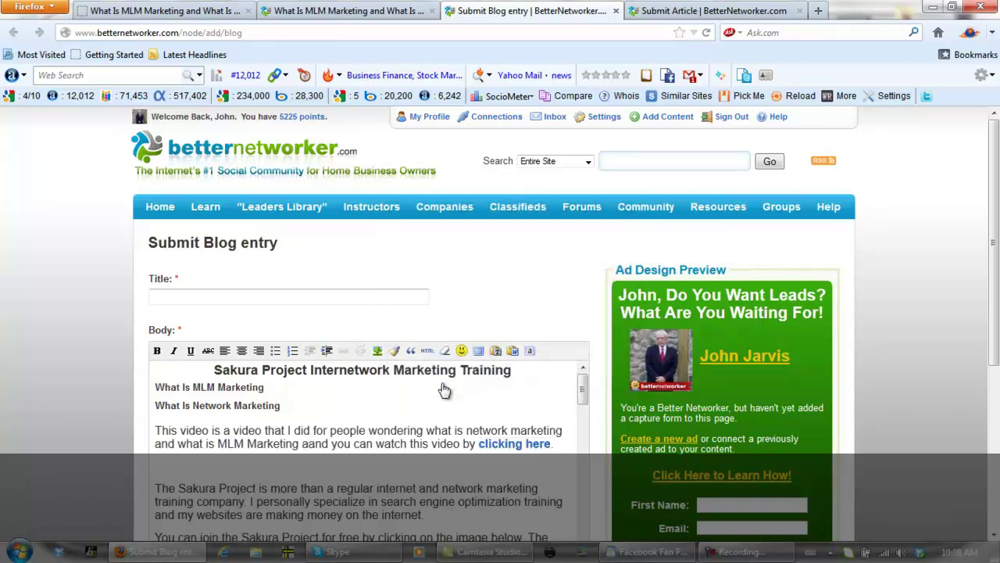
Title the blog entry "What Is MLM Marketing and What Is Network Marketing Blog Post", reusing the heading copied from the pdimi.com post
click(208, 16)
drag(274, 486, 159, 457)
key(ctrl+c)
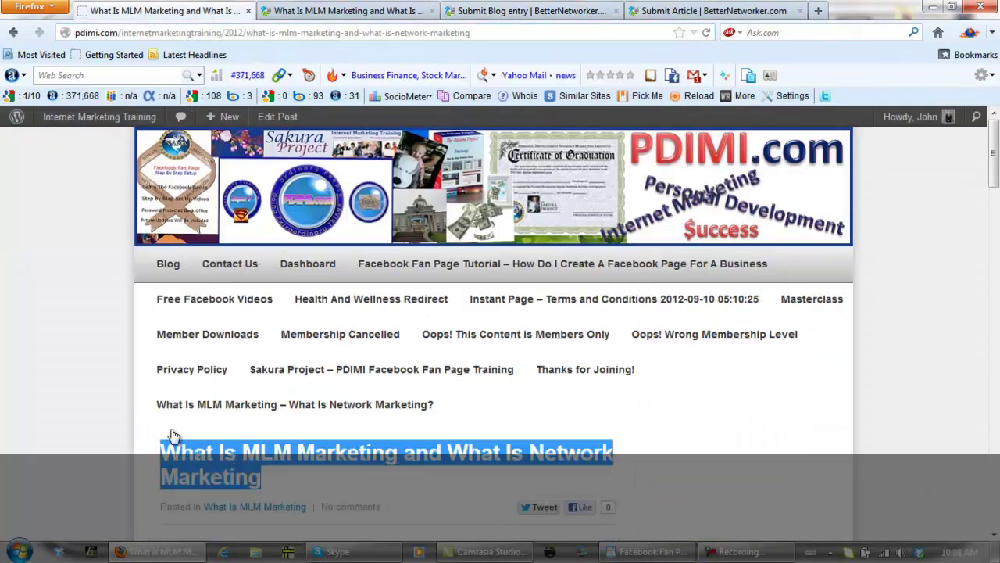
click(491, 11)
click(247, 296)
key(ctrl+v)
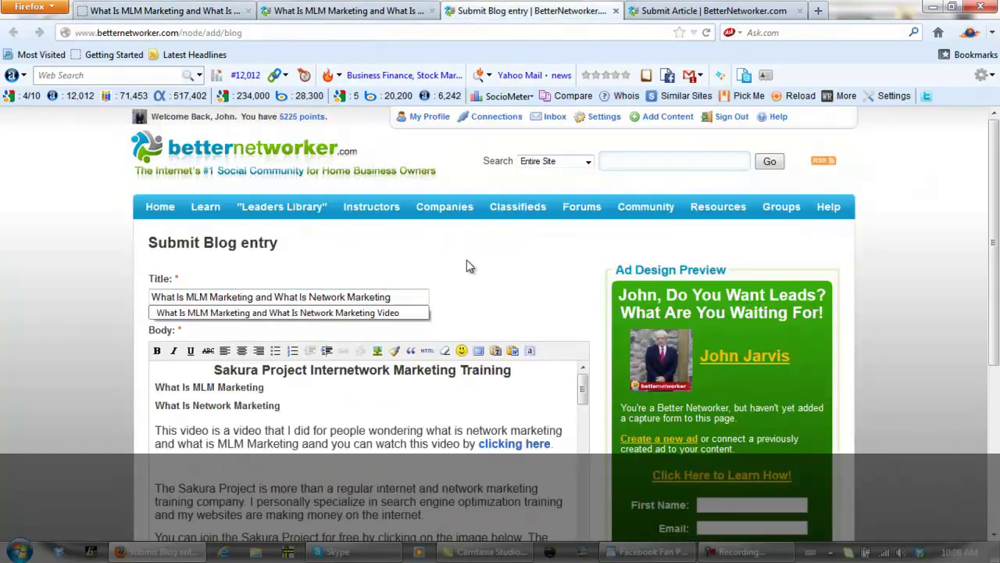
text(Blog Post)
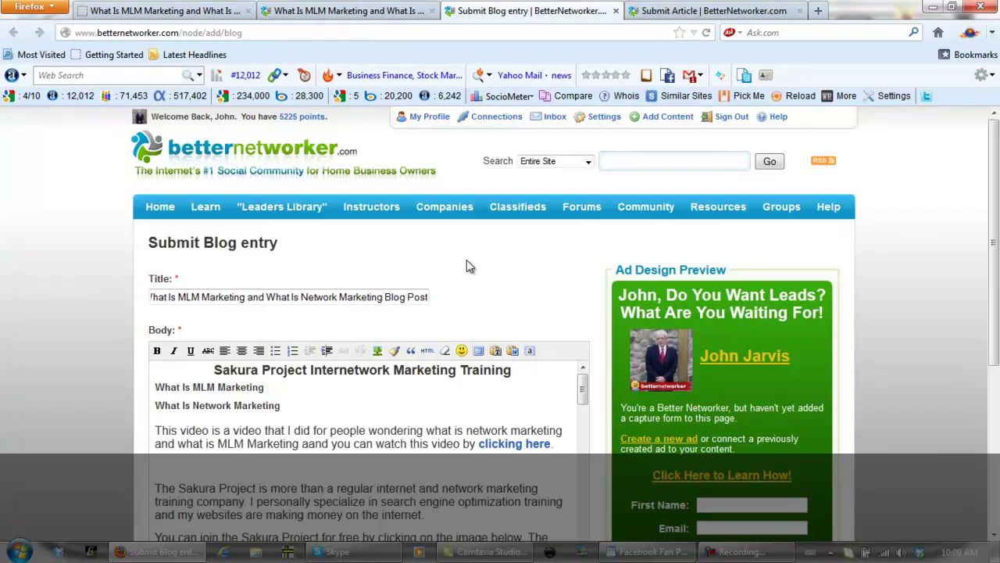
Copy the entire HTML source of the edited BetterNetworker blog body and return to the entry form
scroll(81, 295, down, 4)
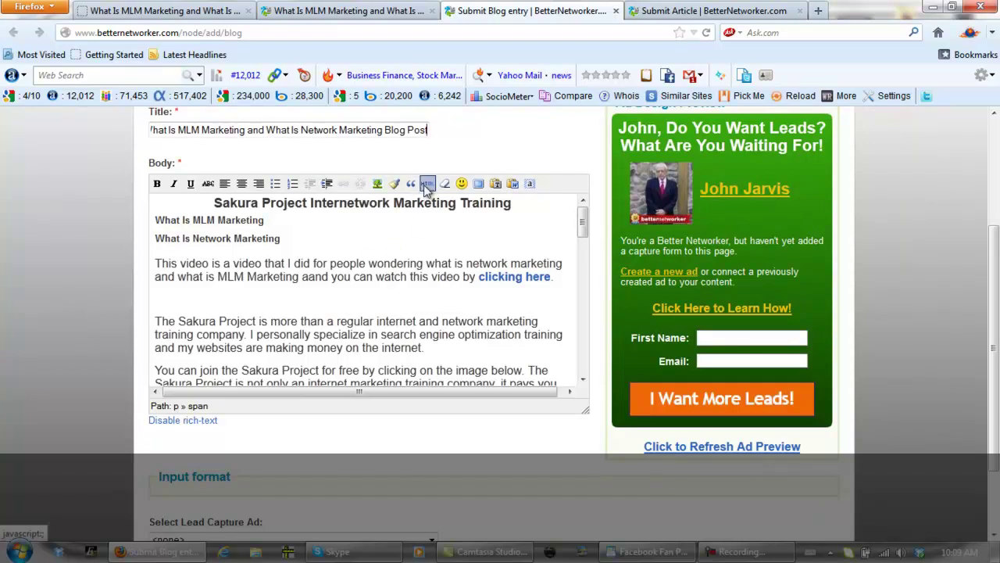
click(534, 276)
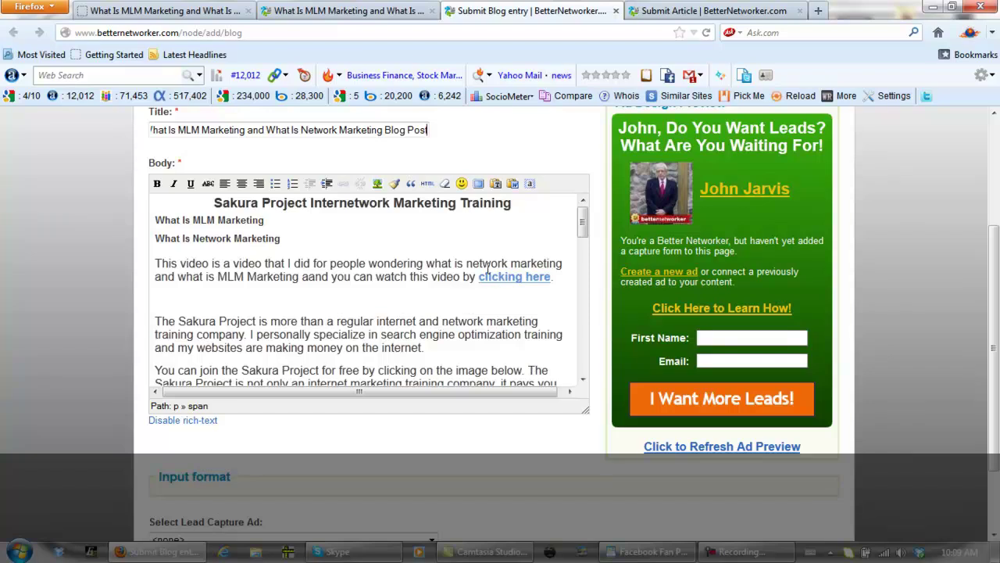
click(427, 183)
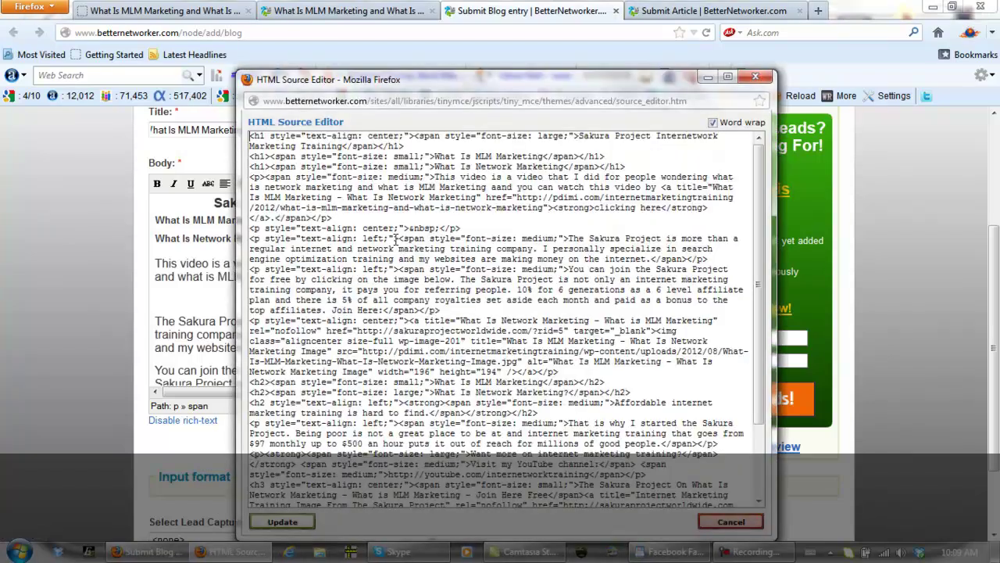
right_click(395, 238)
click(452, 349)
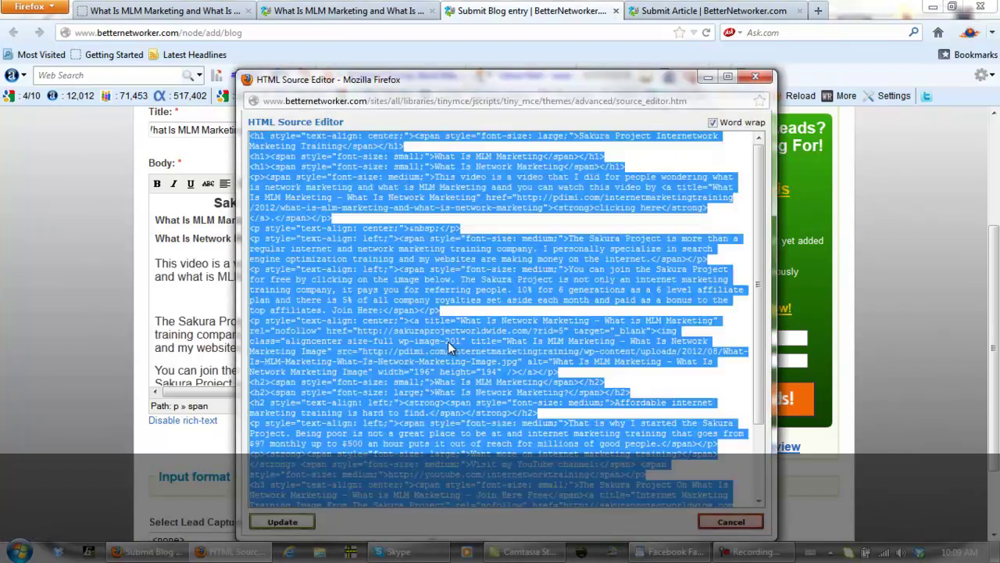
right_click(386, 278)
click(428, 330)
click(282, 522)
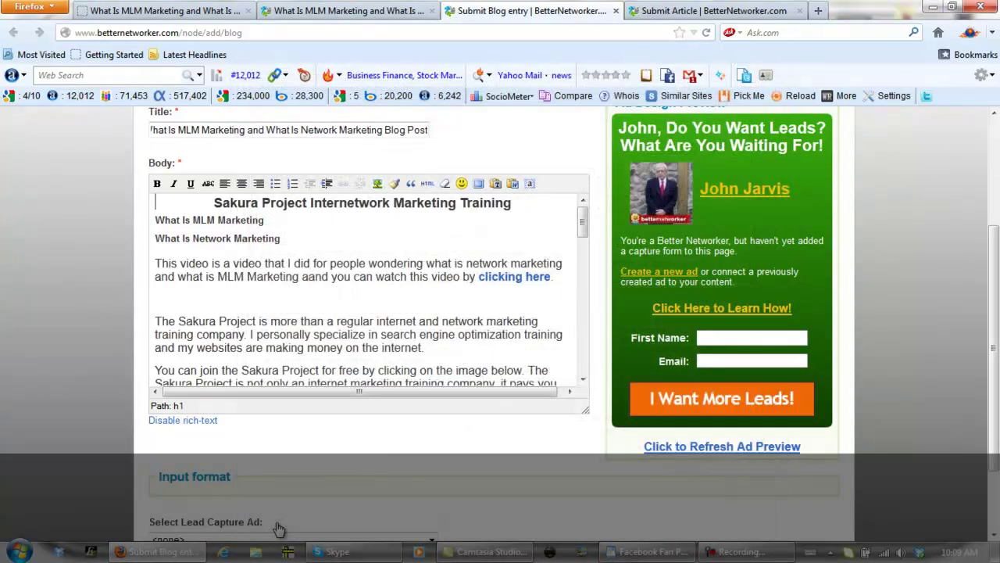
Attach the "Trouble Building Your List?" lead capture ad to the blog entry and submit it
scroll(303, 329, down, 2)
scroll(304, 329, down, 8)
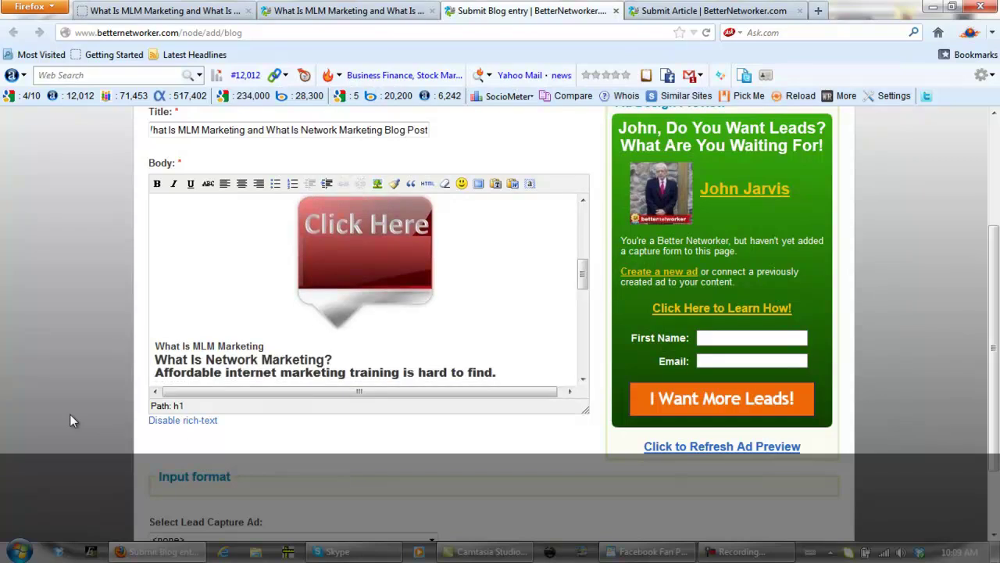
scroll(71, 414, down, 2)
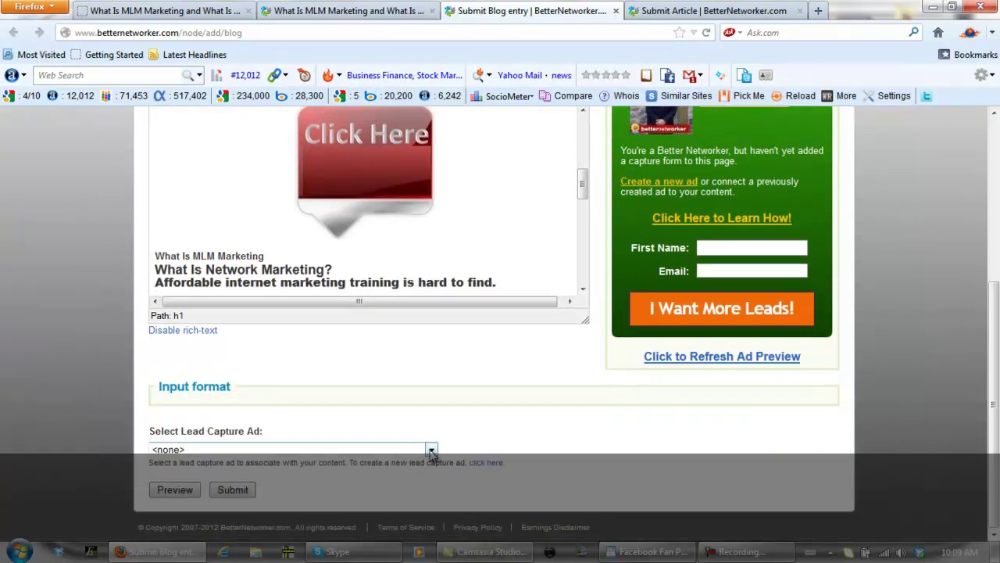
click(383, 450)
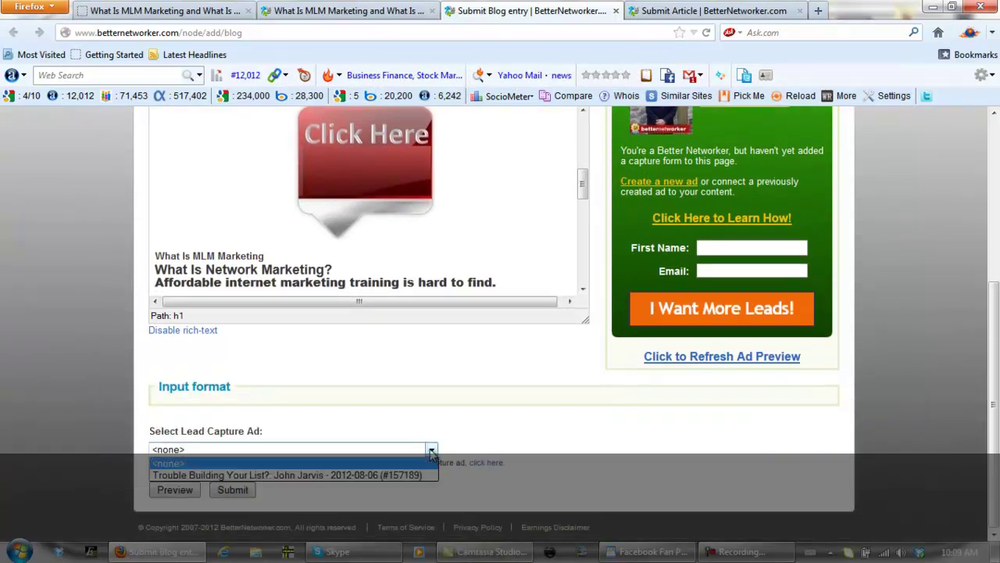
click(389, 476)
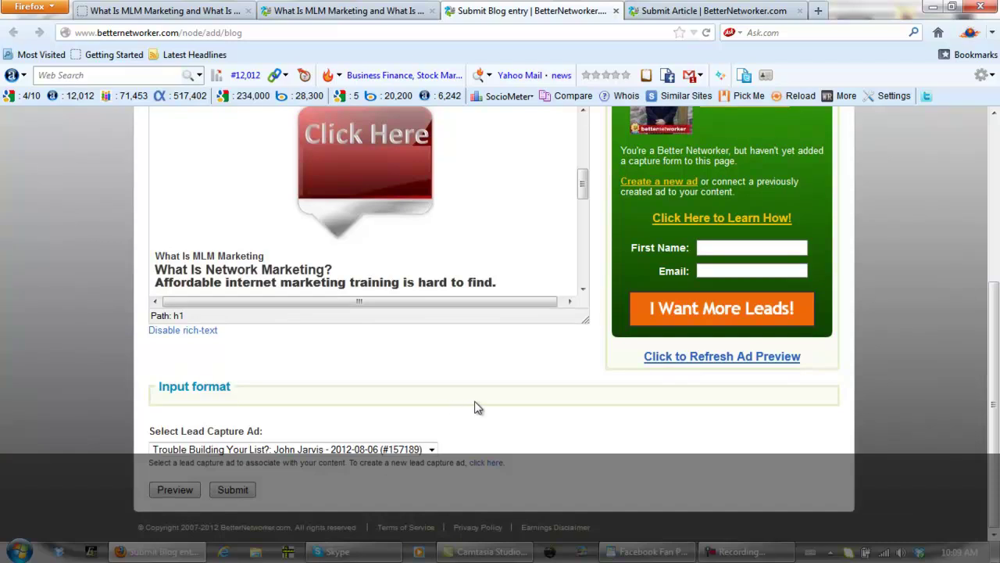
click(240, 495)
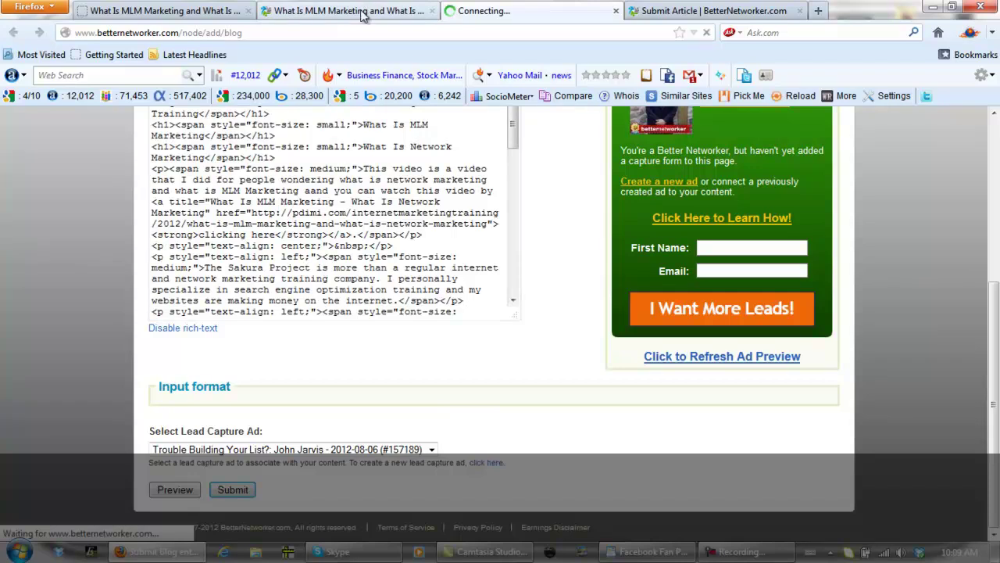
Review the published BetterNetworker video page with its description, and the newly published blog entry
scroll(551, 355, down, 4)
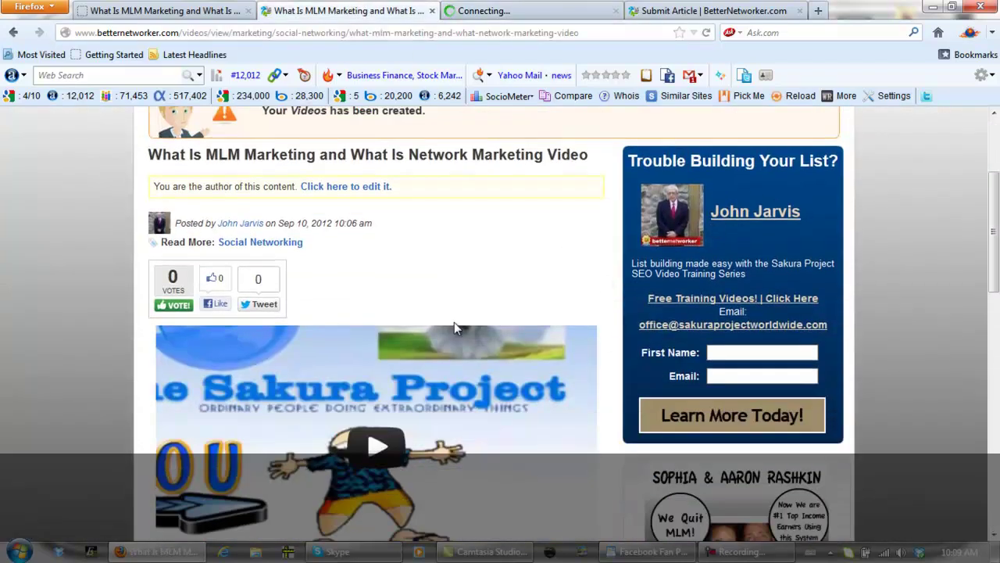
drag(995, 268, 994, 326)
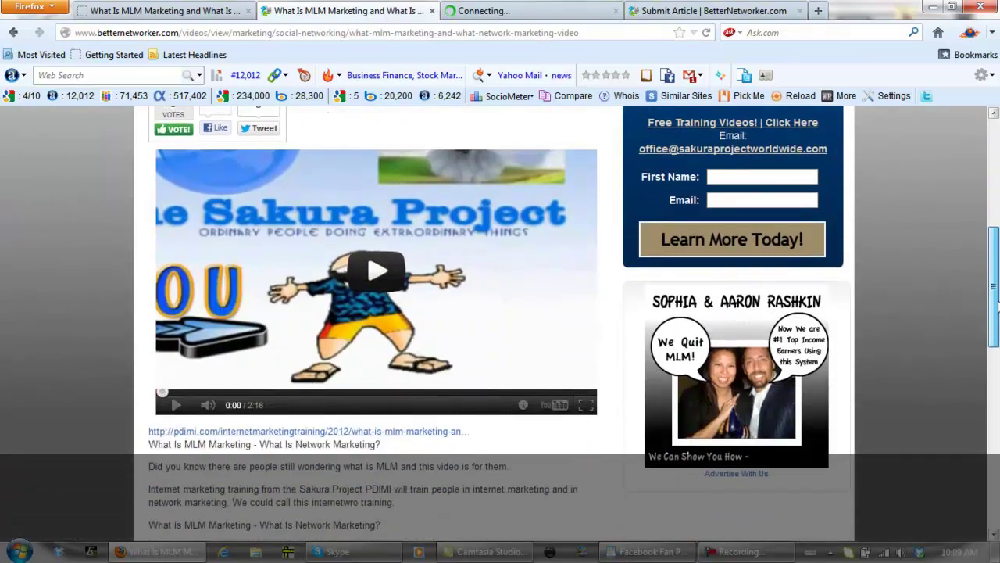
scroll(65, 376, down, 8)
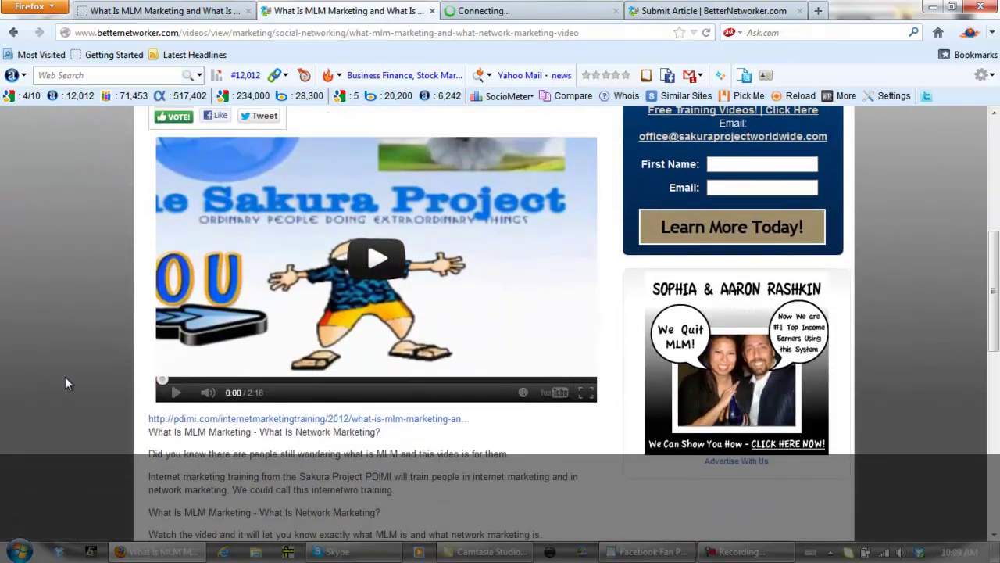
scroll(69, 375, up, 2)
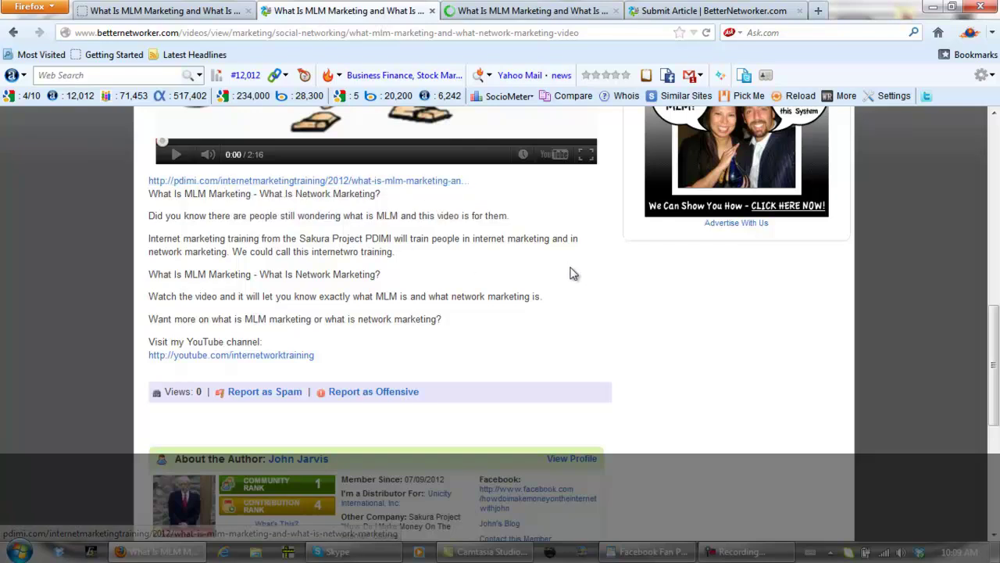
click(527, 17)
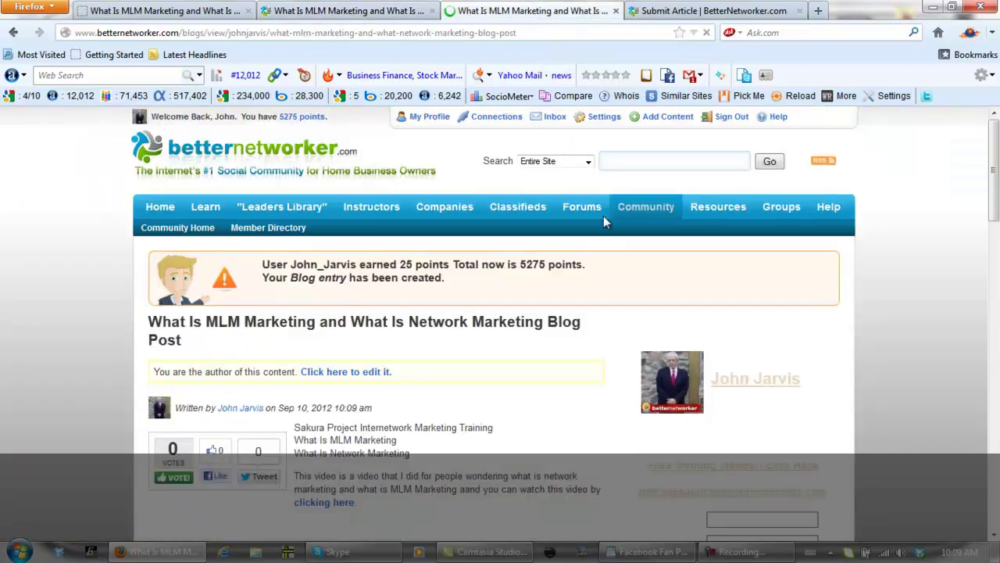
scroll(431, 369, down, 3)
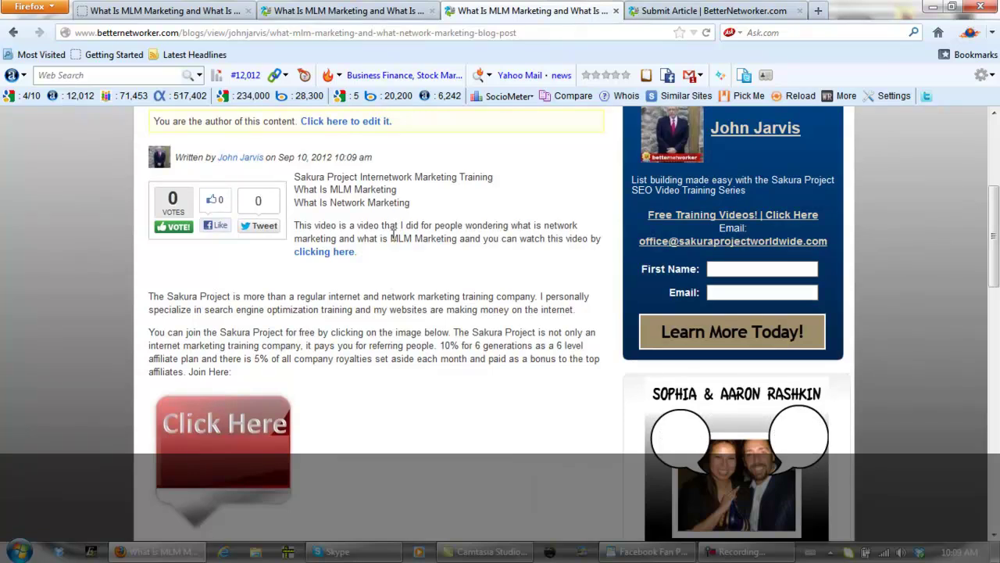
Insert the copied blog HTML source into the body of the BetterNetworker article submission
click(698, 13)
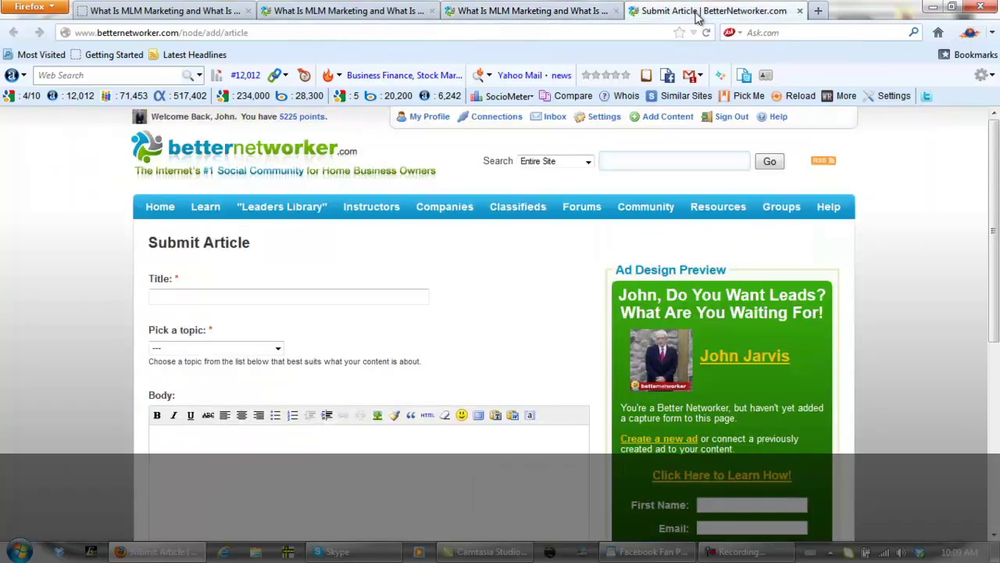
scroll(523, 258, down, 3)
scroll(525, 250, down, 1)
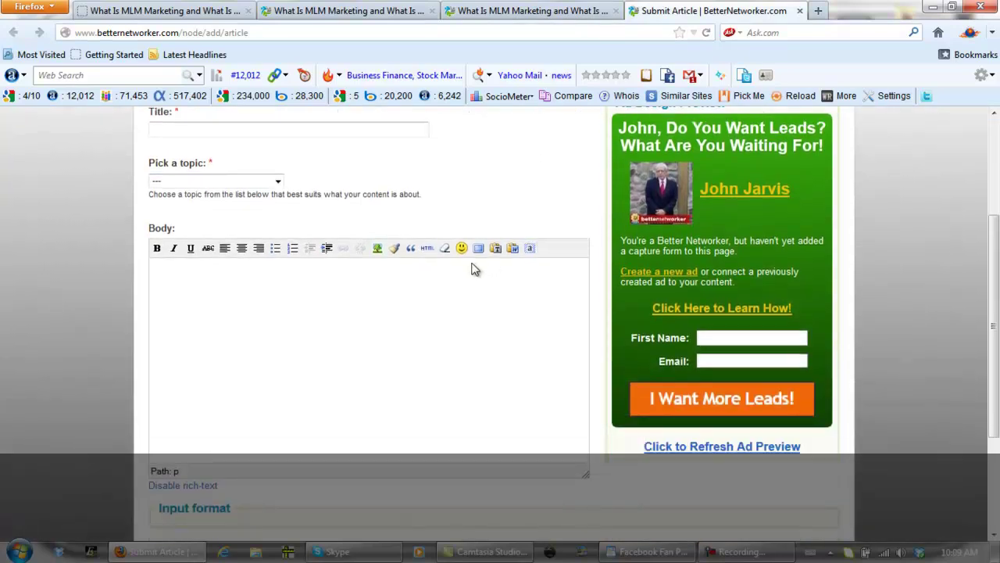
click(427, 249)
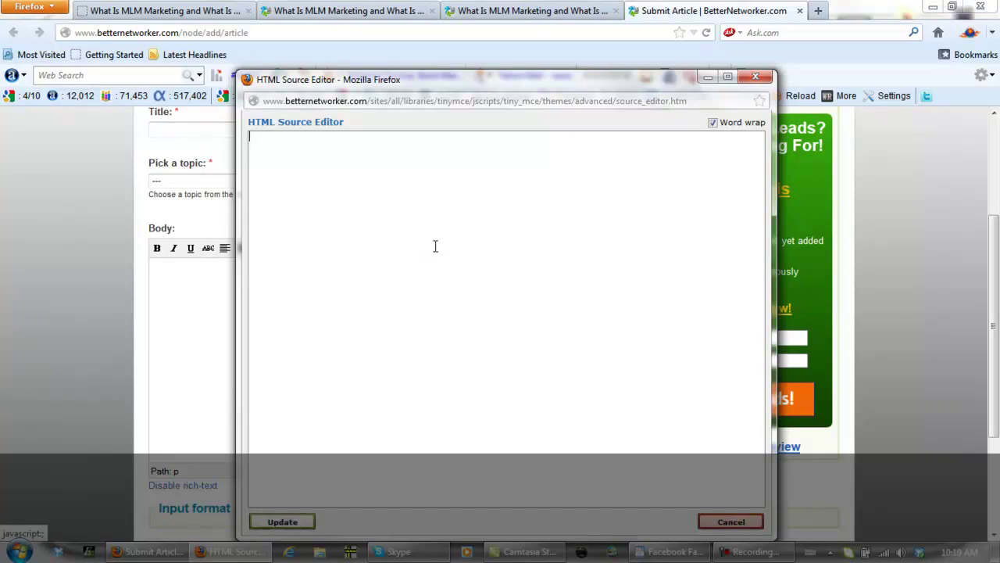
right_click(435, 247)
click(472, 311)
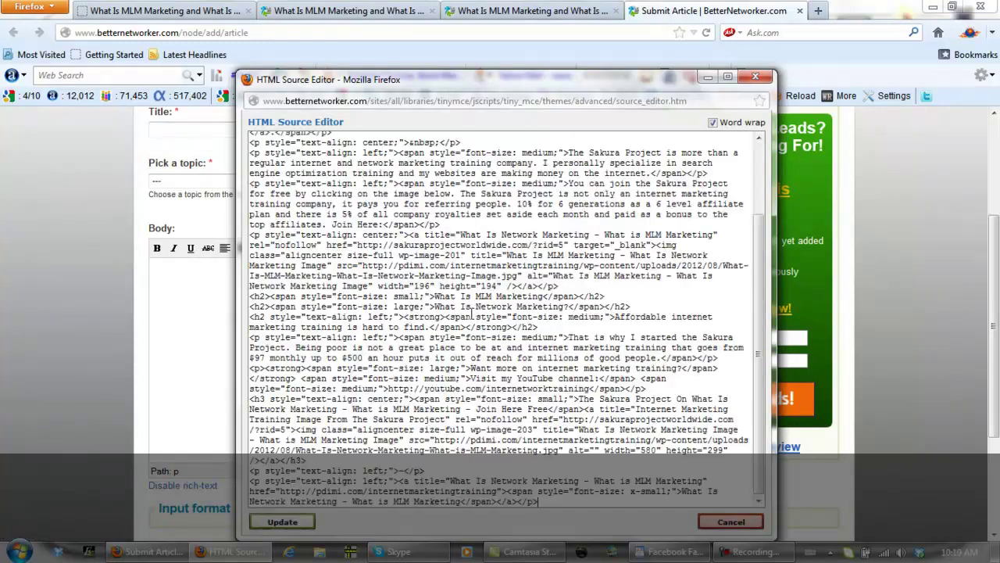
click(282, 522)
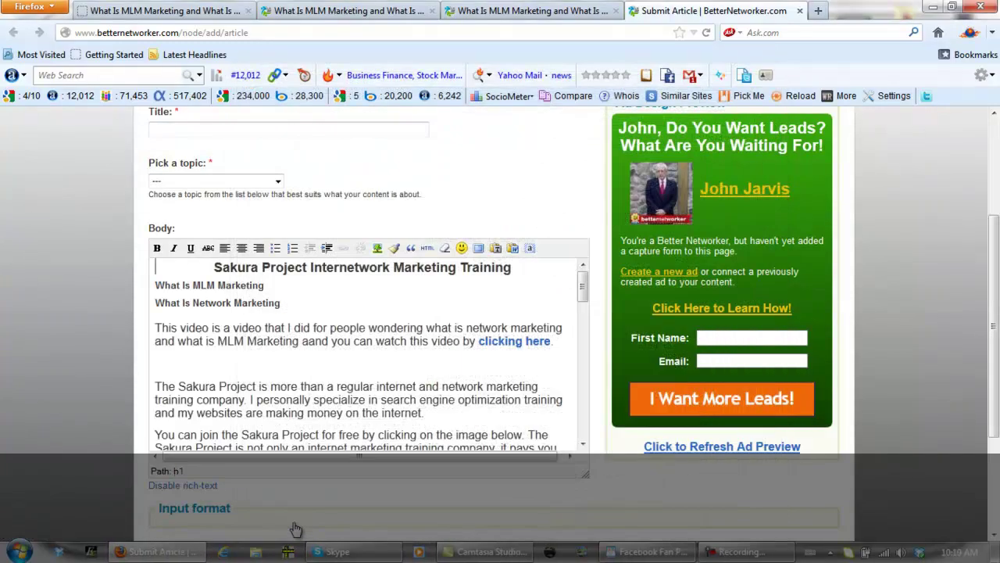
Set the topic of the BetterNetworker article submission to Social Networking
click(277, 182)
drag(281, 220, 272, 268)
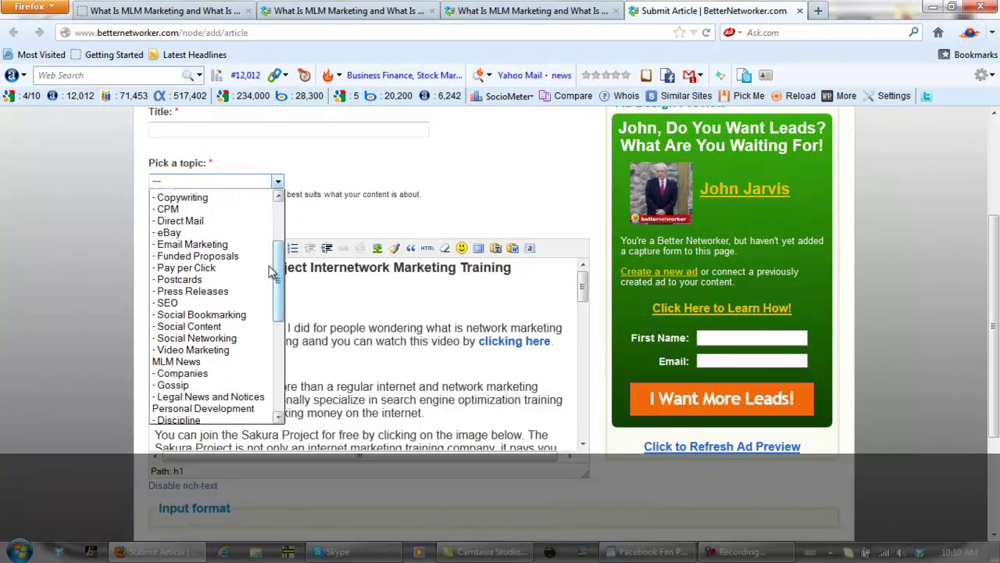
click(214, 339)
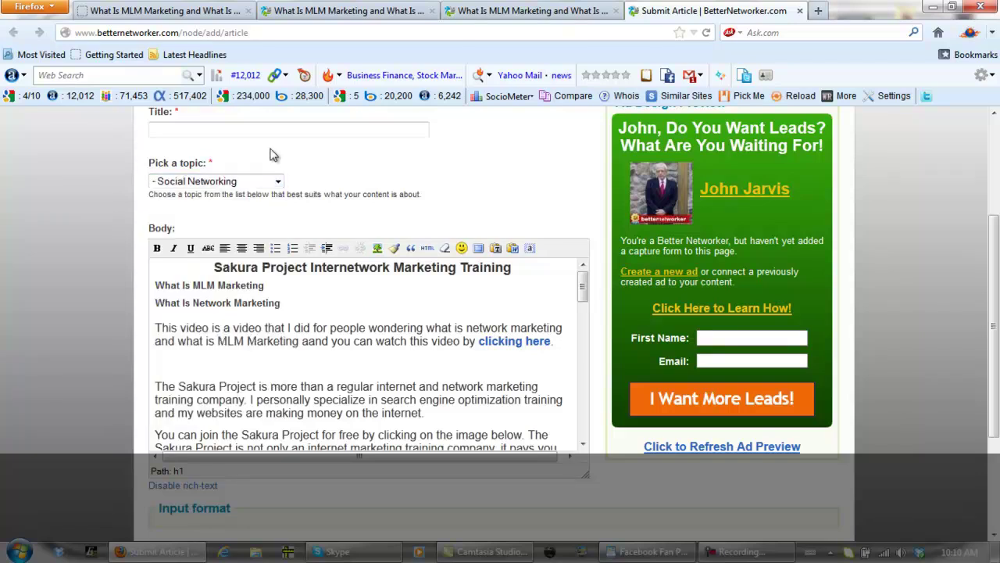
Copy the blog post's heading and title the article "What Is MLM Marketing and What Is Network Marketing Article"
click(164, 11)
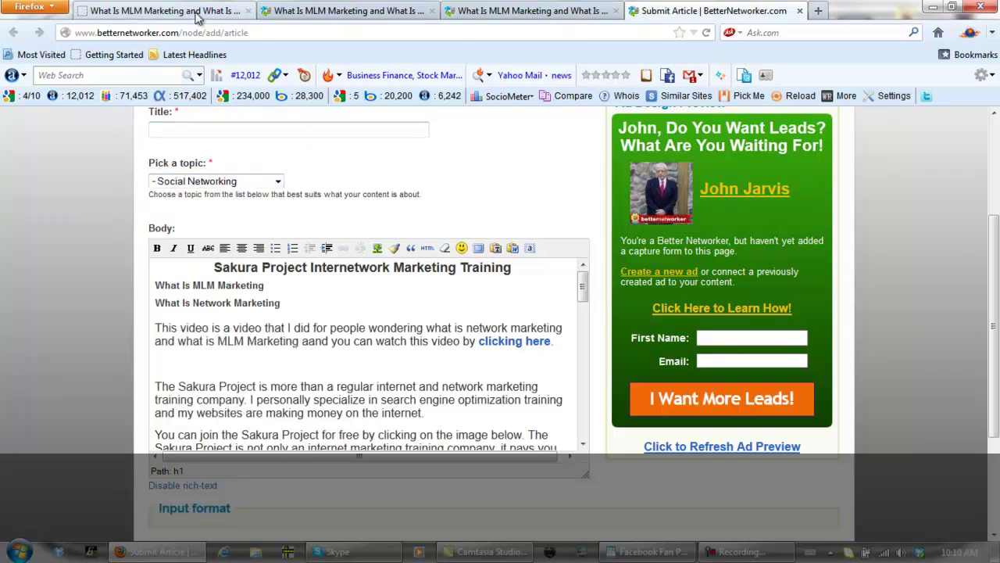
right_click(299, 451)
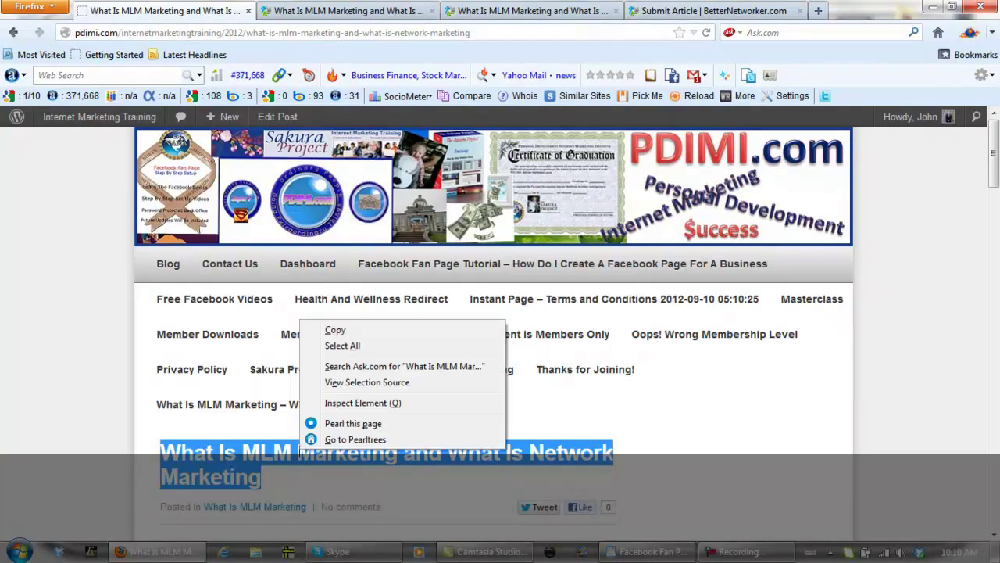
click(335, 331)
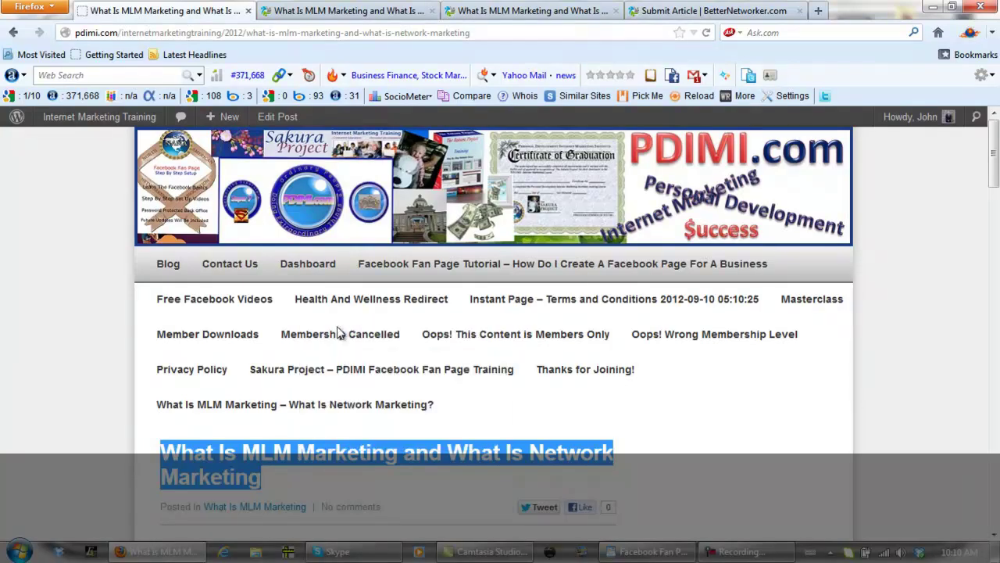
right_click(338, 454)
click(383, 334)
click(543, 14)
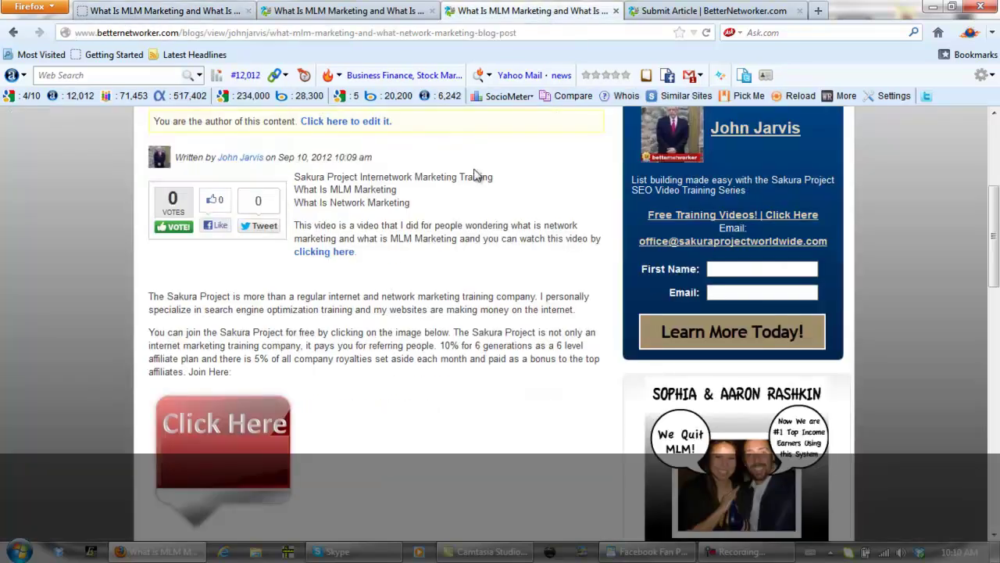
click(647, 14)
click(351, 132)
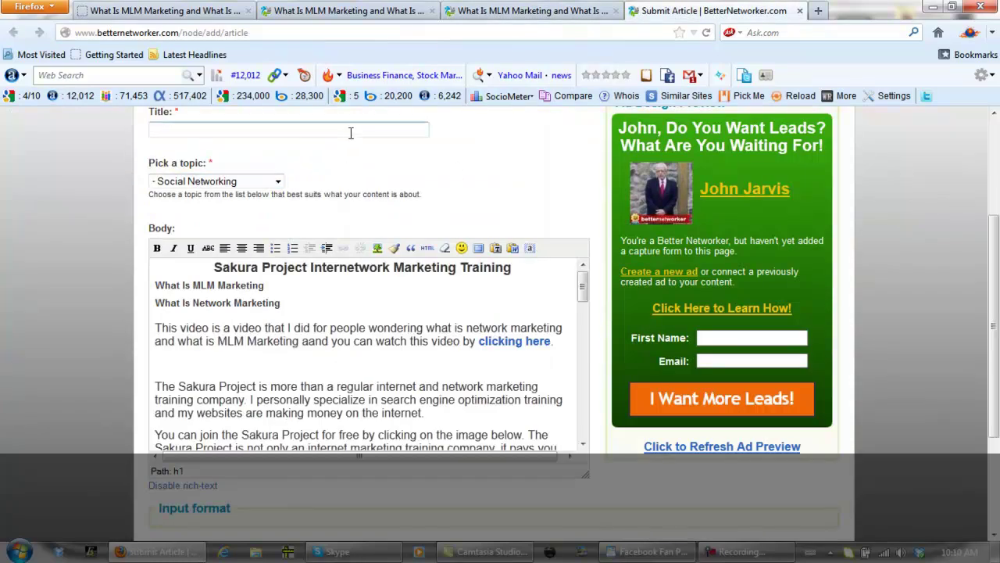
text(What Is MLM Marketing and What Is Network Marketing)
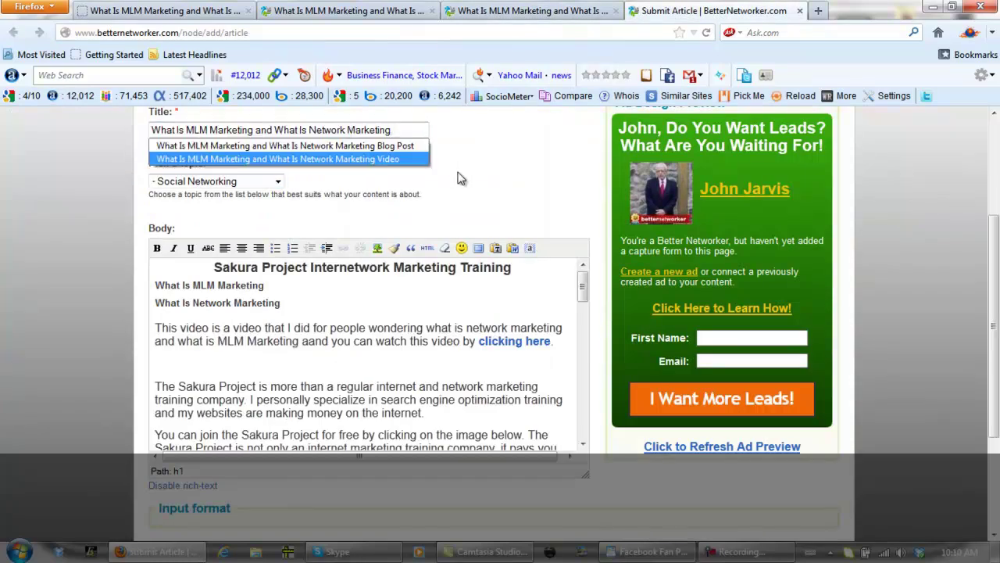
text(Article)
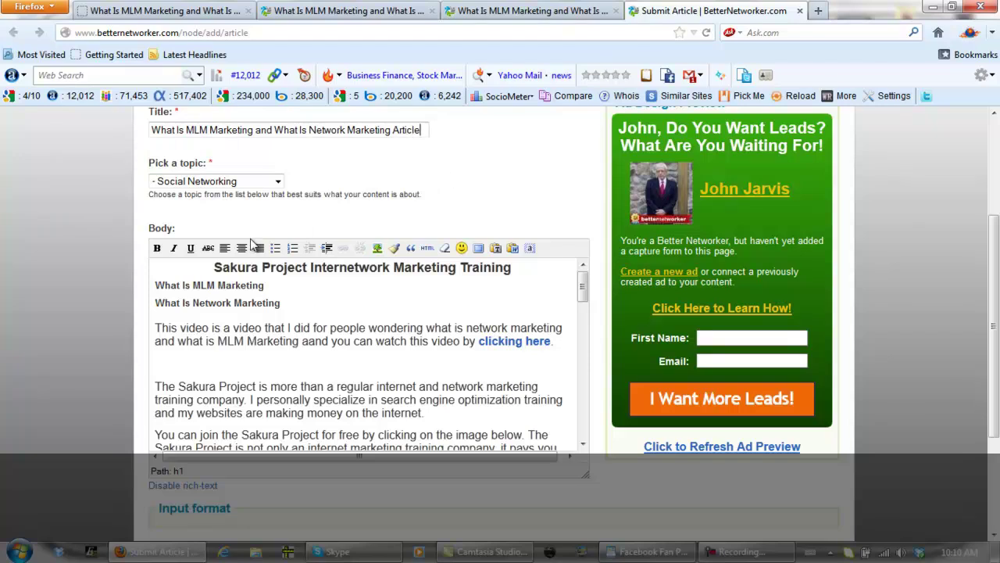
Attach the "Trouble Building Your List?" lead capture ad to the article and submit it
scroll(120, 267, down, 4)
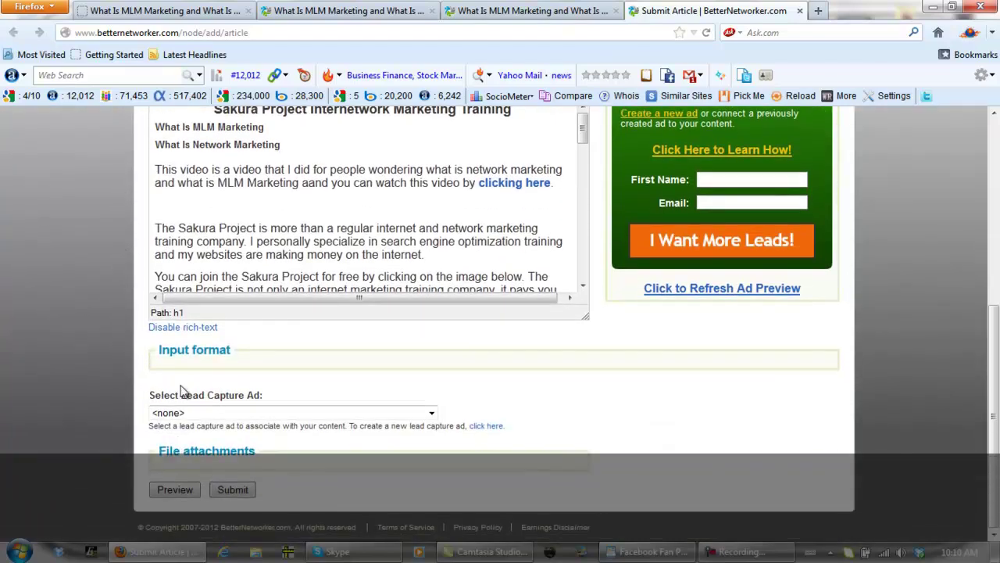
click(430, 413)
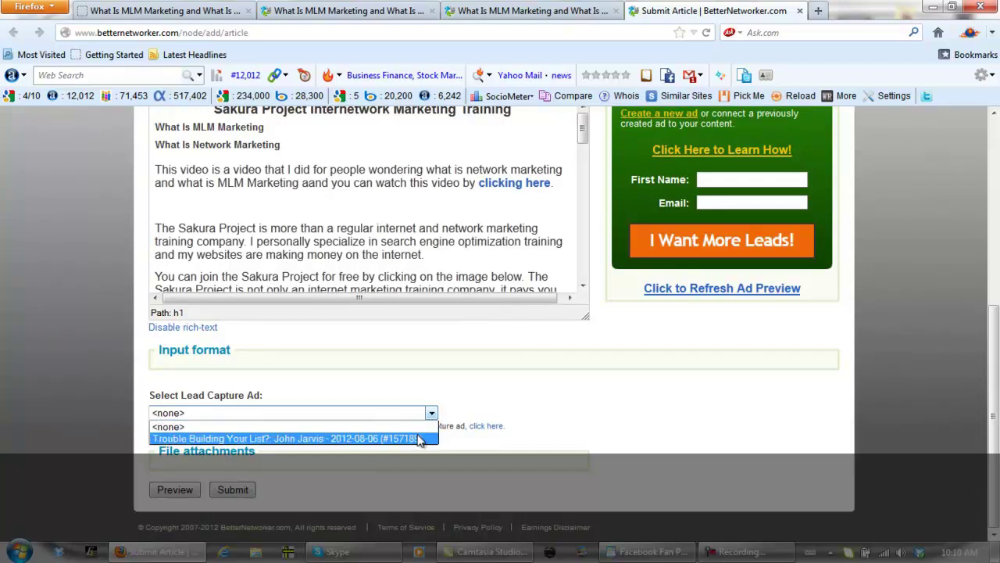
click(418, 439)
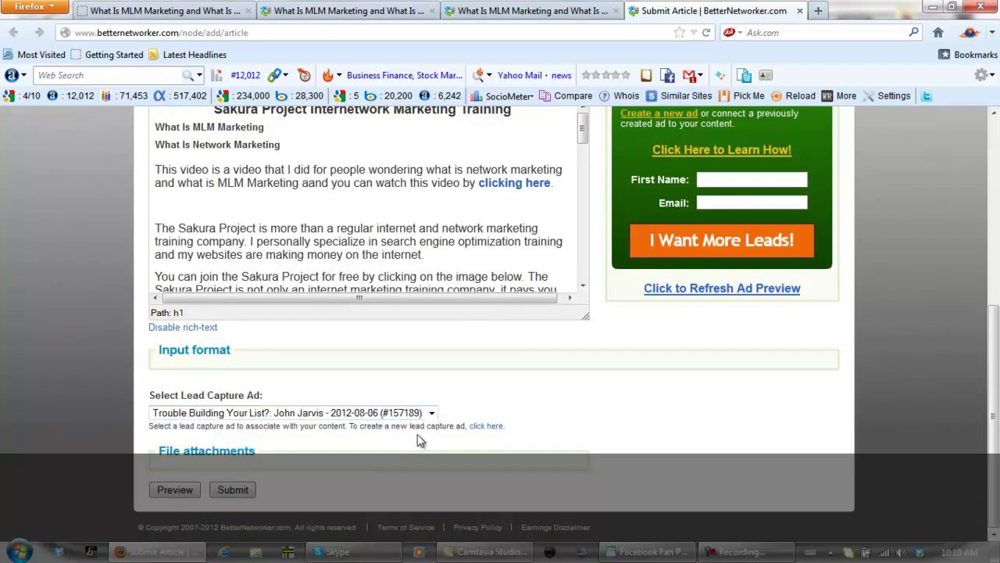
click(233, 490)
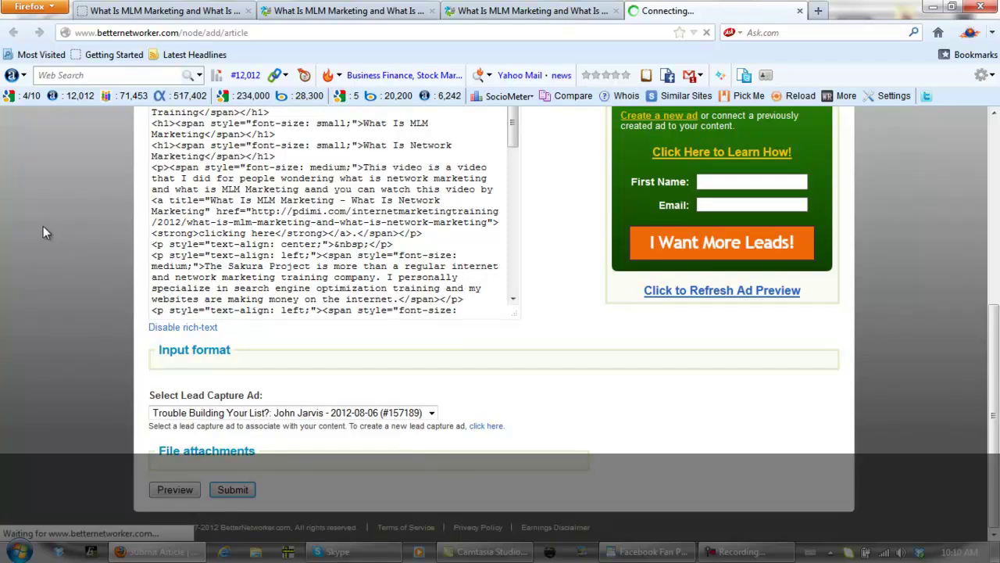
Open the Nana Team TribePro site in place of the BetterNetworker video page and sign in with the saved TribePro ID and password
click(312, 13)
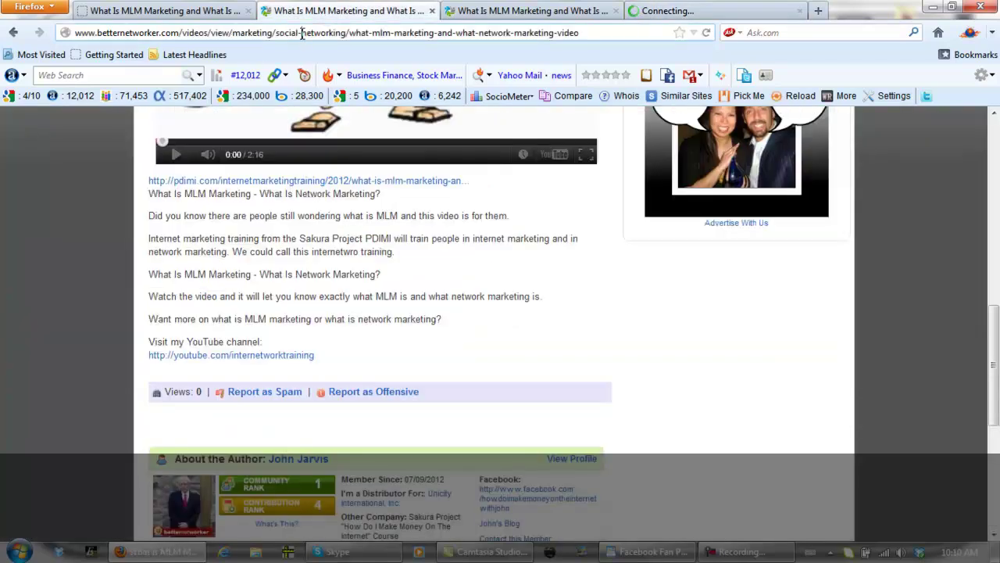
click(301, 33)
text(tribepro.com/)
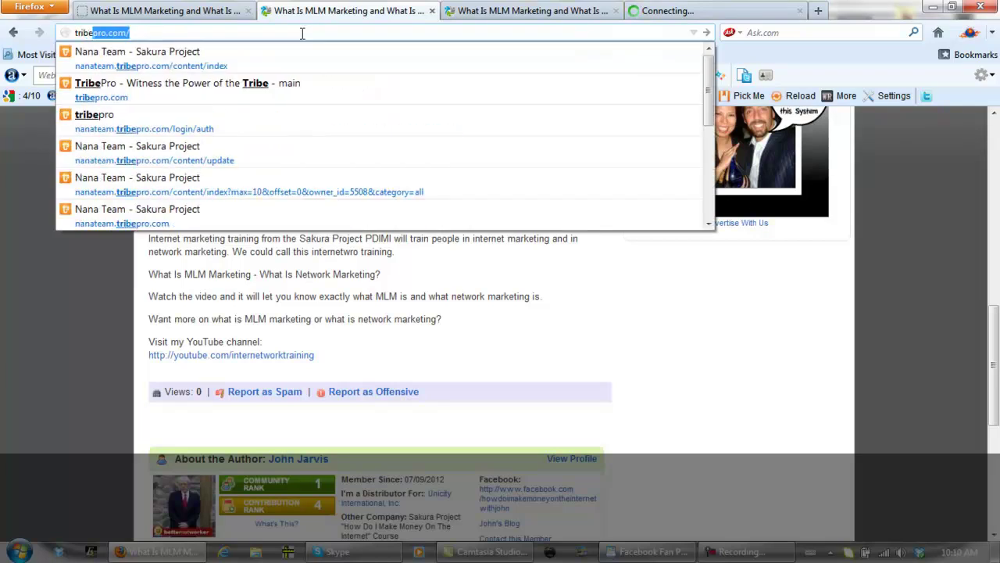
click(289, 66)
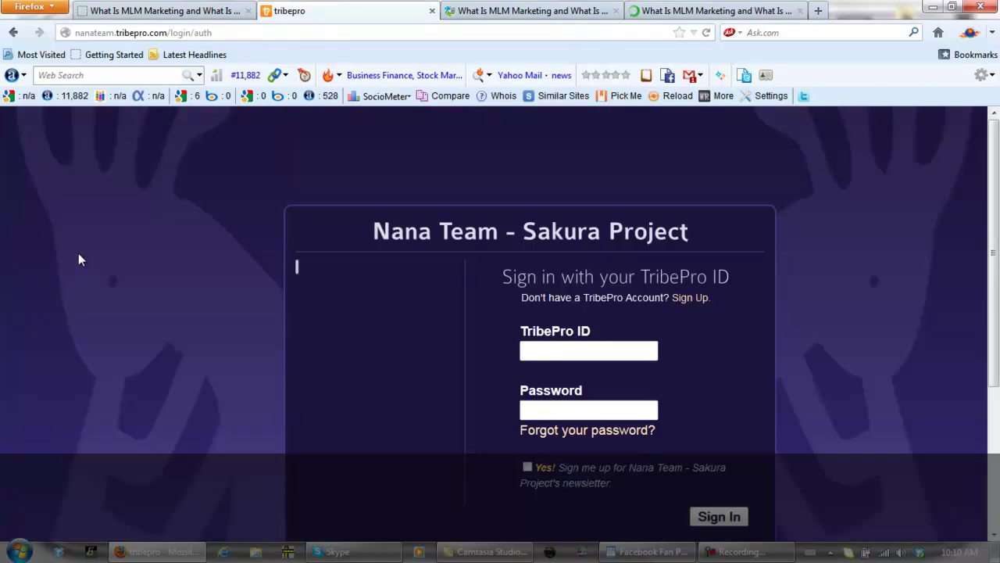
text(s)
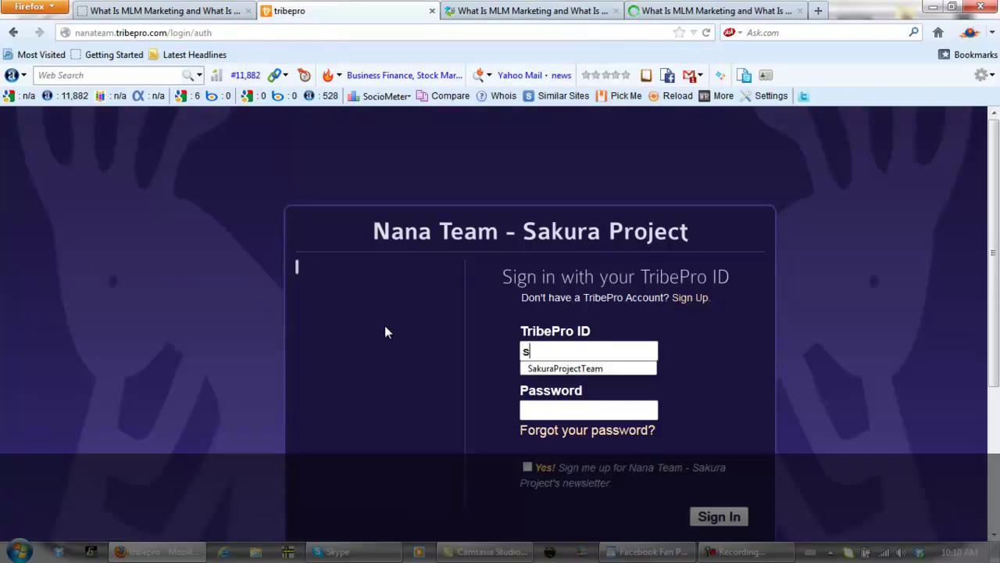
click(552, 369)
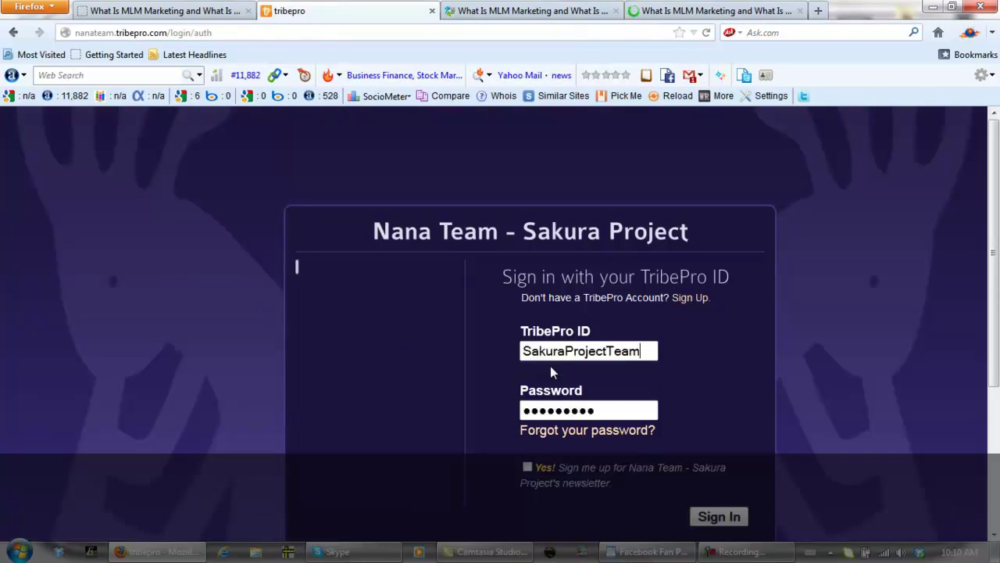
click(717, 517)
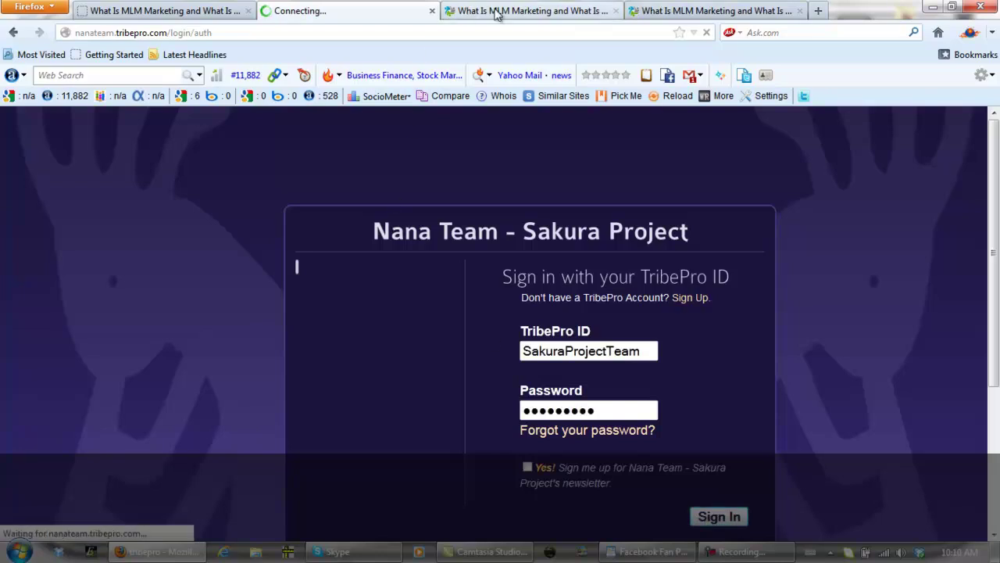
Close the published BetterNetworker blog and article pages, returning to the TribePro site
click(547, 11)
click(615, 11)
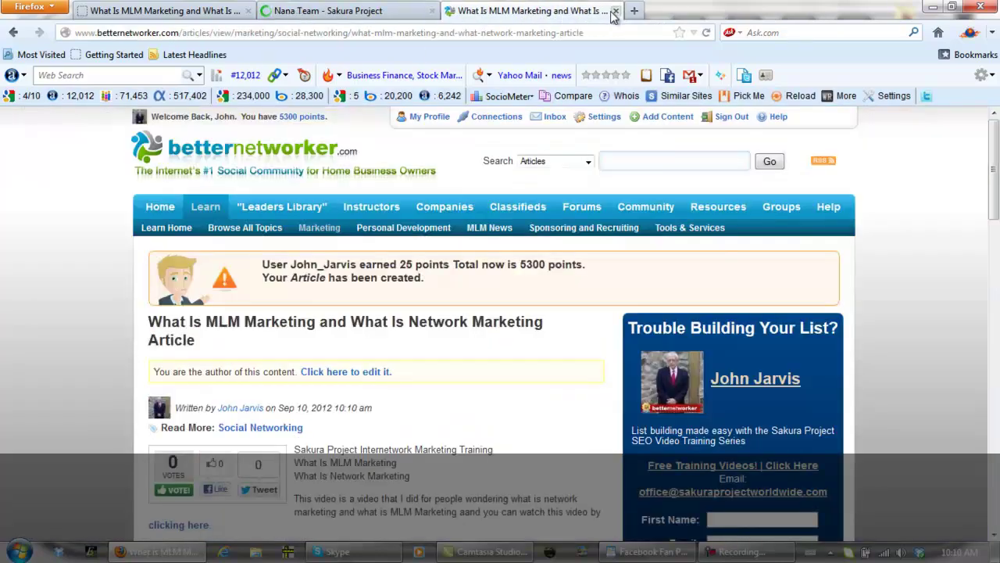
click(616, 11)
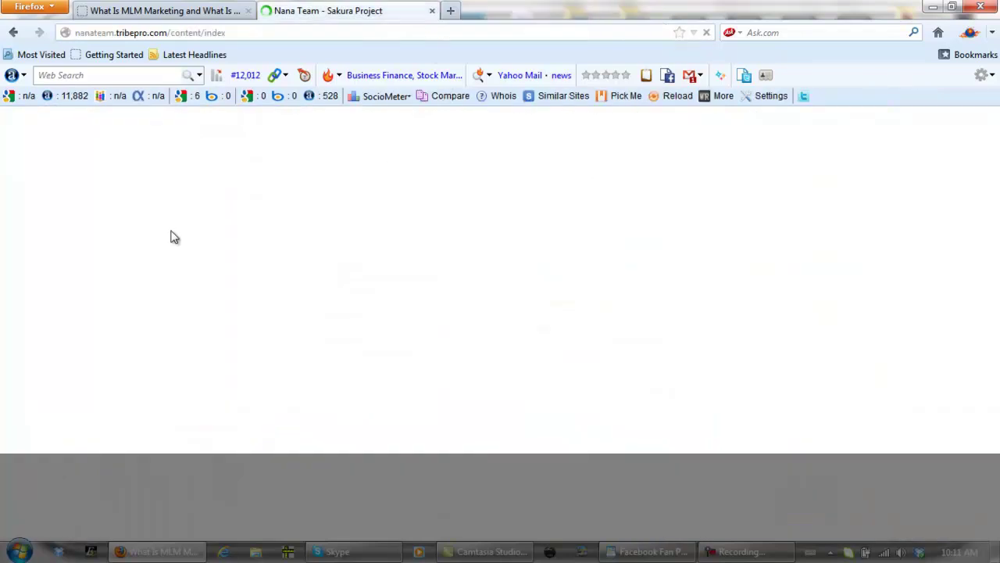
Start adding new content to the tribe from the TribePro content listing
scroll(100, 308, down, 3)
scroll(94, 305, down, 3)
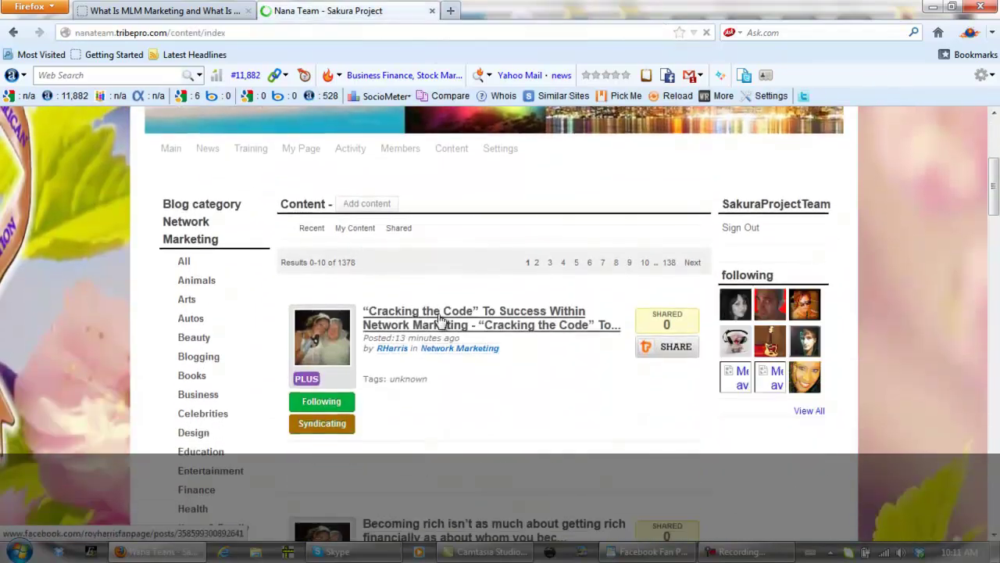
drag(994, 184, 994, 160)
click(361, 261)
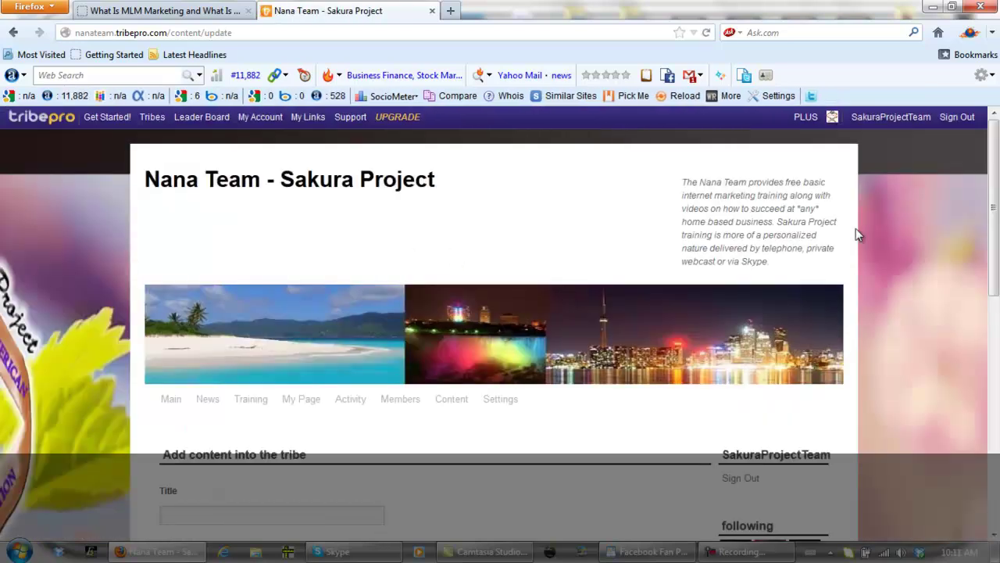
Title the TribePro content "What Is MLM Marketing and What Is Network Marketing"
drag(997, 181, 996, 283)
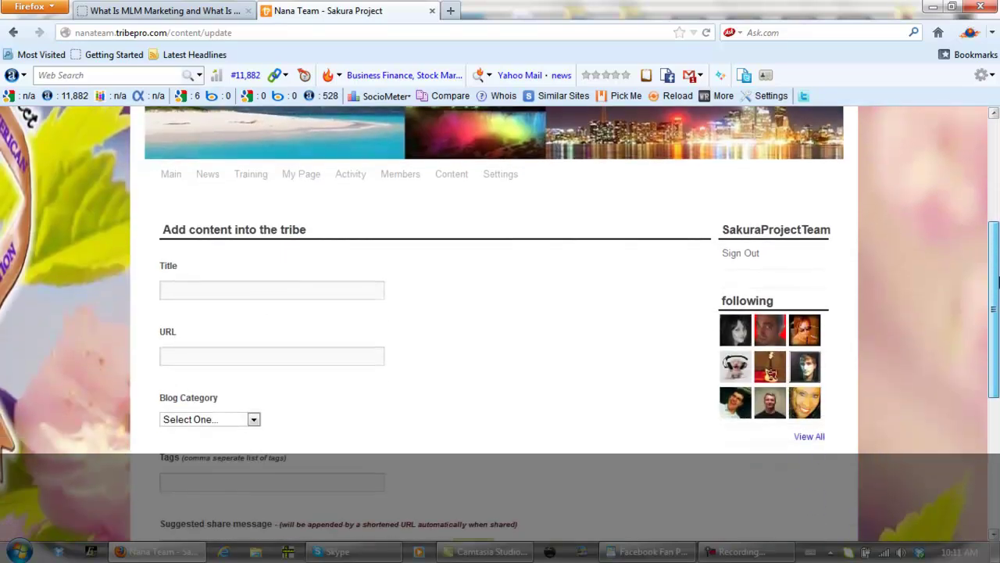
click(213, 292)
text(What Is MLM Marketing and What Is Network Marketing)
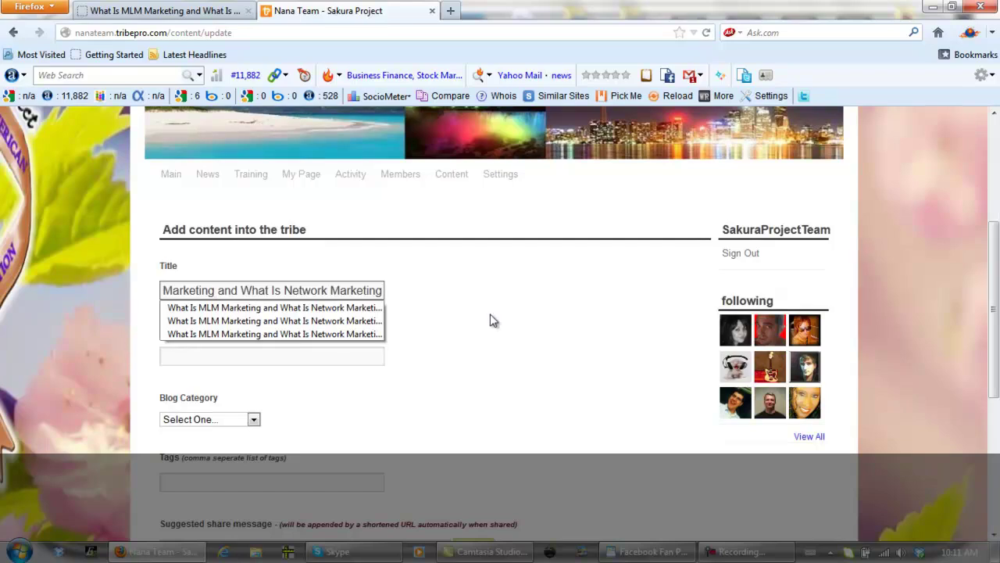
click(508, 322)
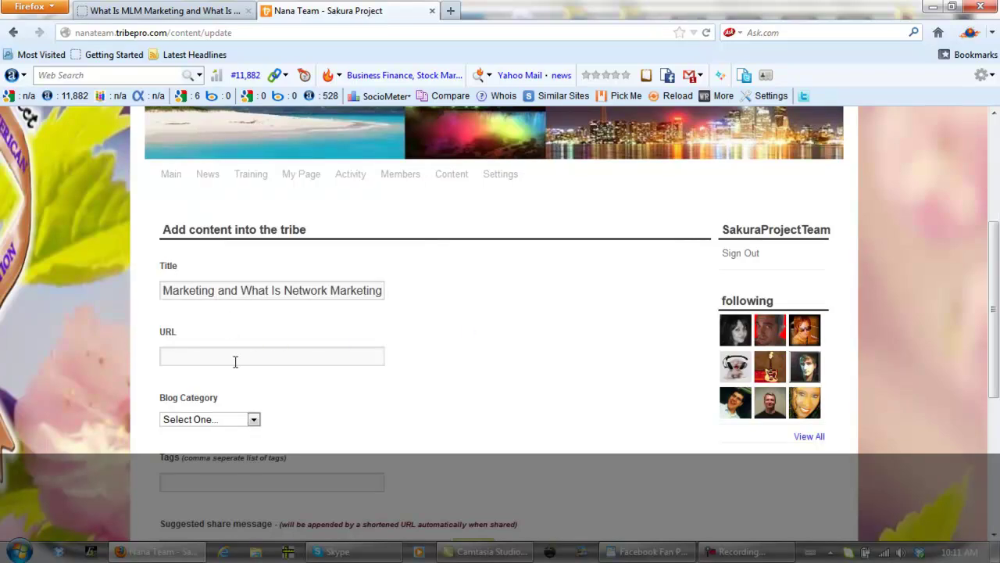
Copy the pdimi.com blog post's web address and enter it as the URL of the TribePro content
click(197, 9)
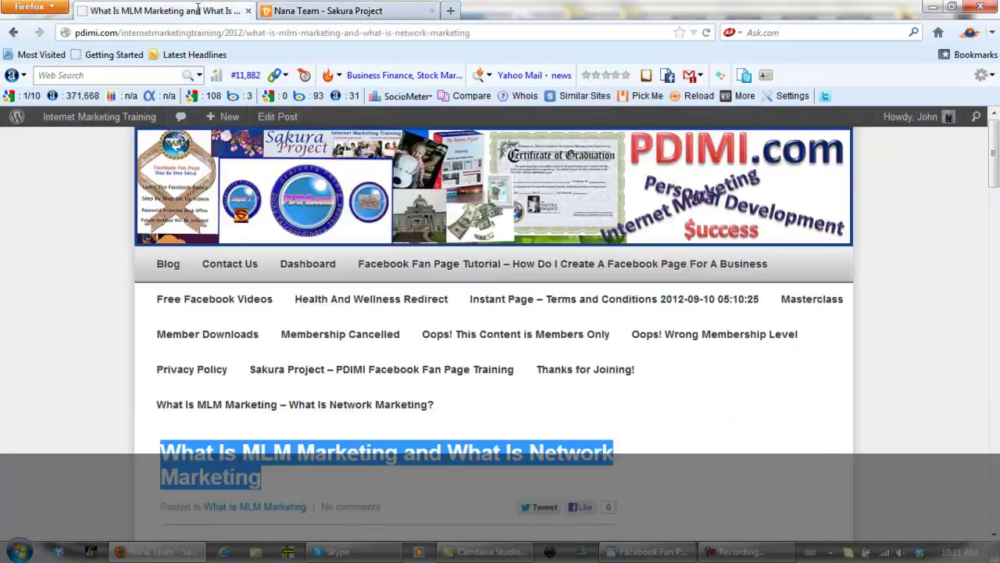
click(262, 32)
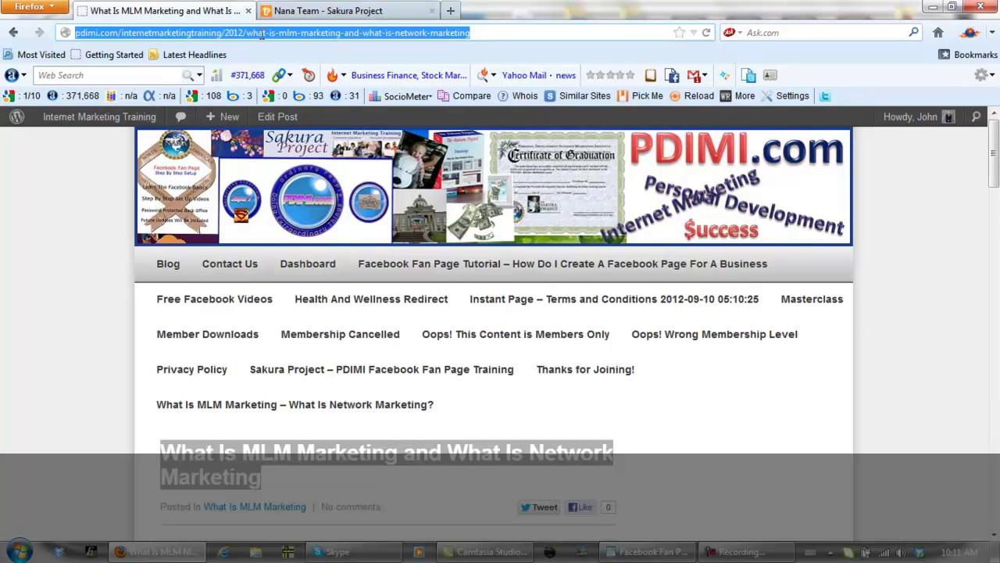
click(346, 10)
click(237, 357)
key(ctrl+v)
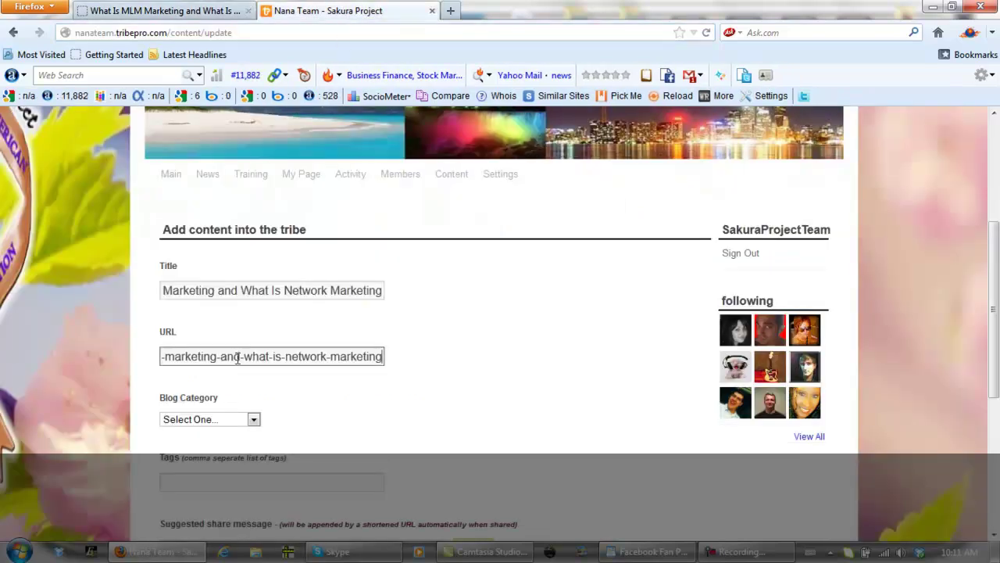
Set the blog category of the TribePro content to Internet Marketing
scroll(515, 297, down, 4)
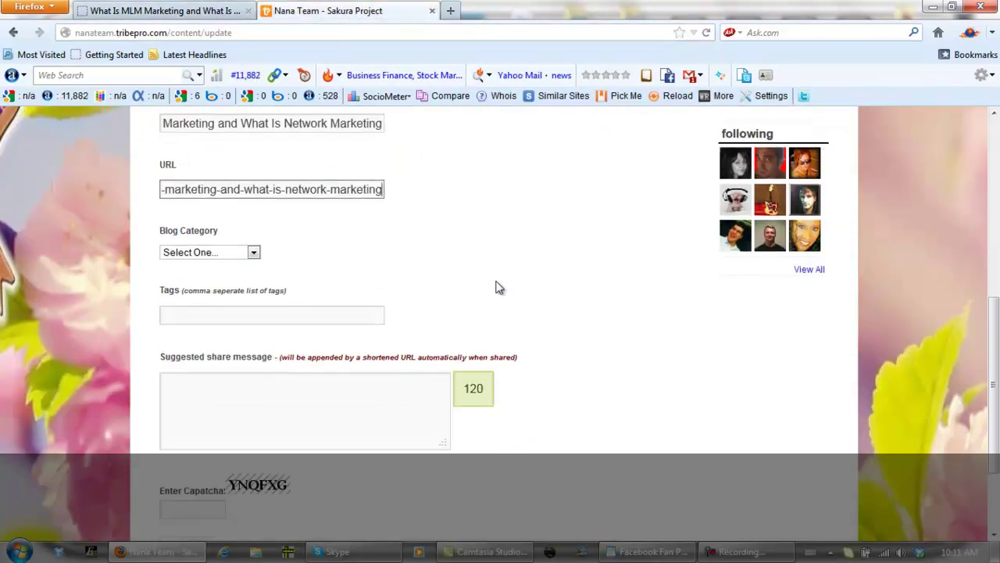
click(253, 253)
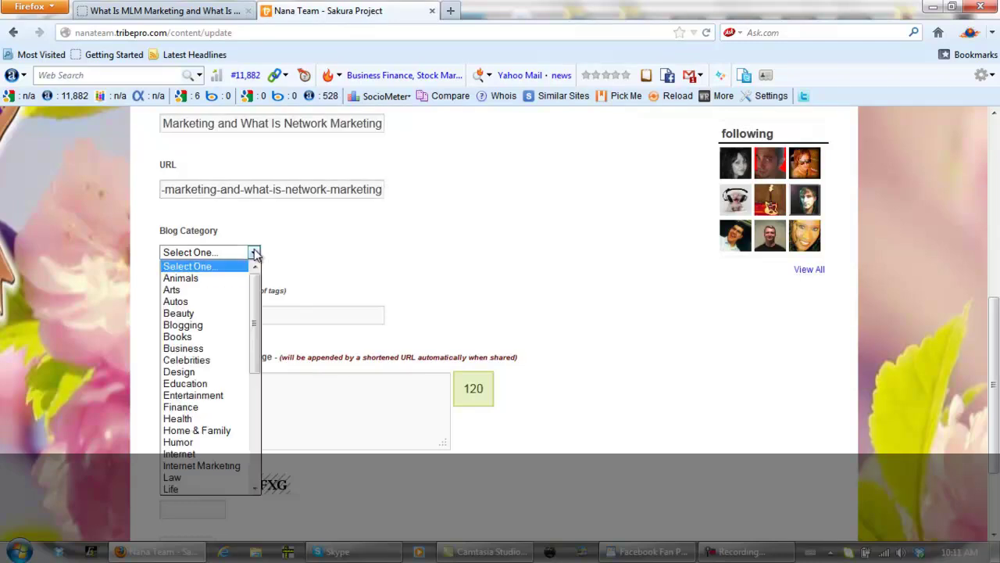
click(202, 465)
Copy the keyword list from "what is mlm marketing" through "internetworktraining" in the WordPad document and return to the TribePro content form
click(266, 317)
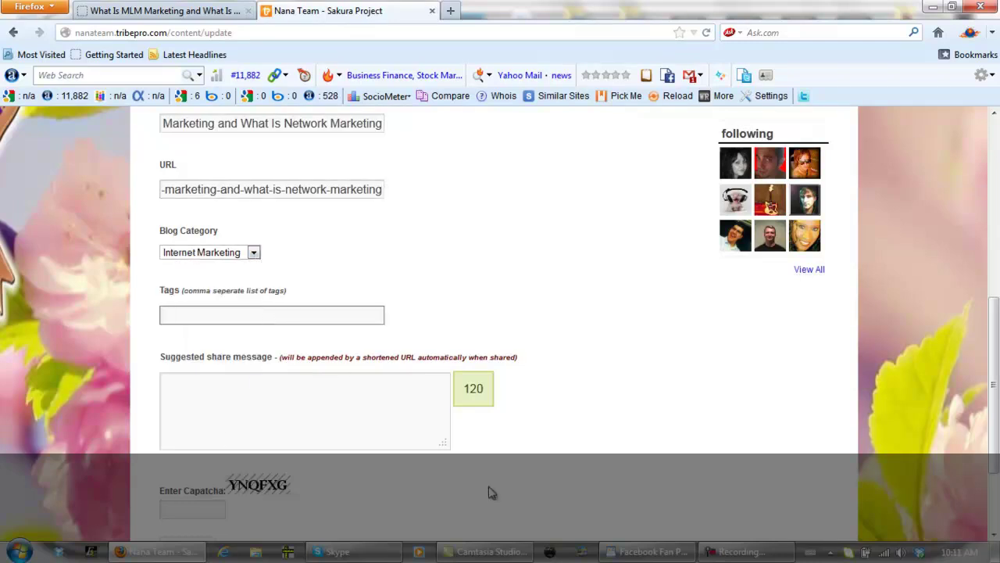
click(647, 552)
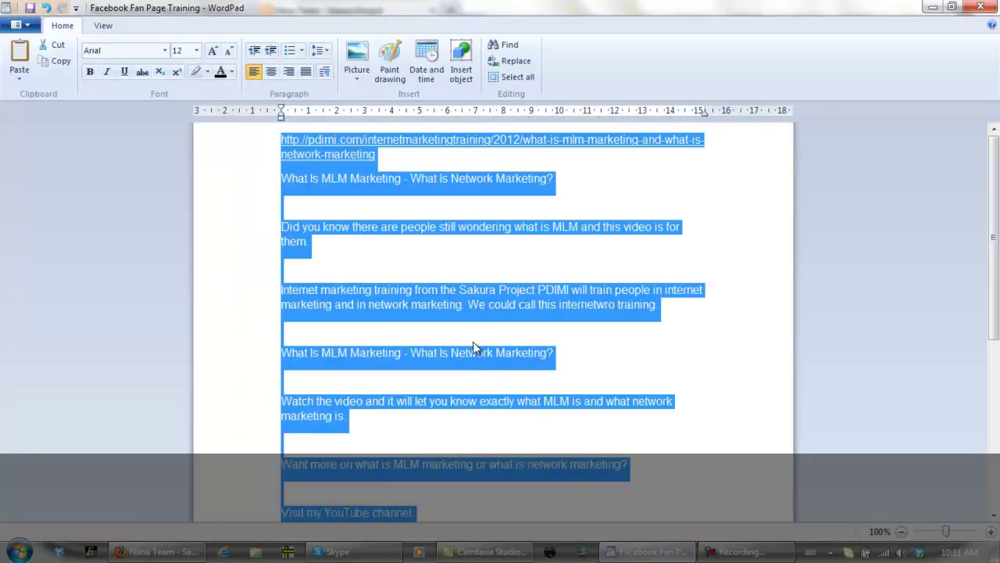
scroll(473, 341, down, 7)
drag(445, 252, 267, 249)
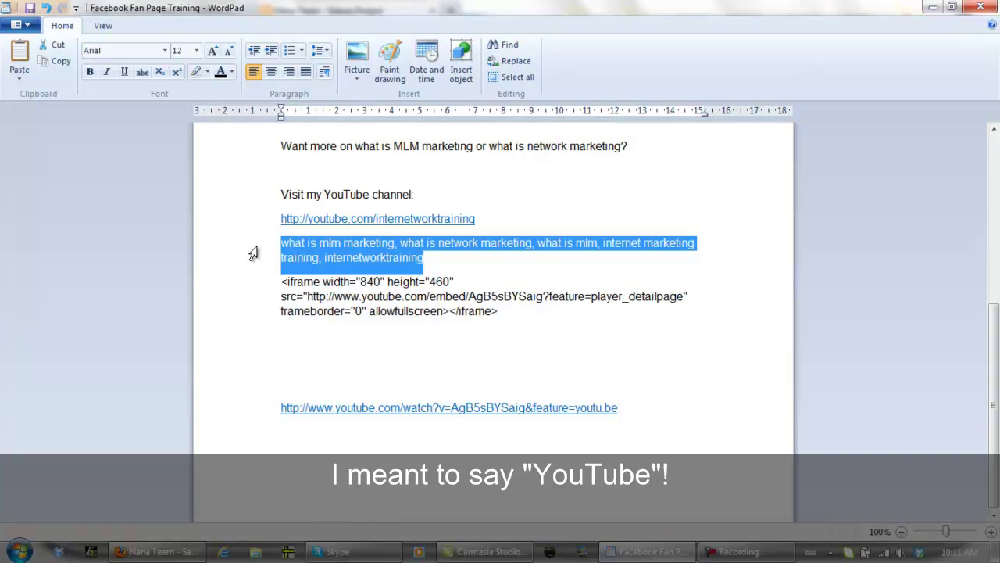
click(635, 553)
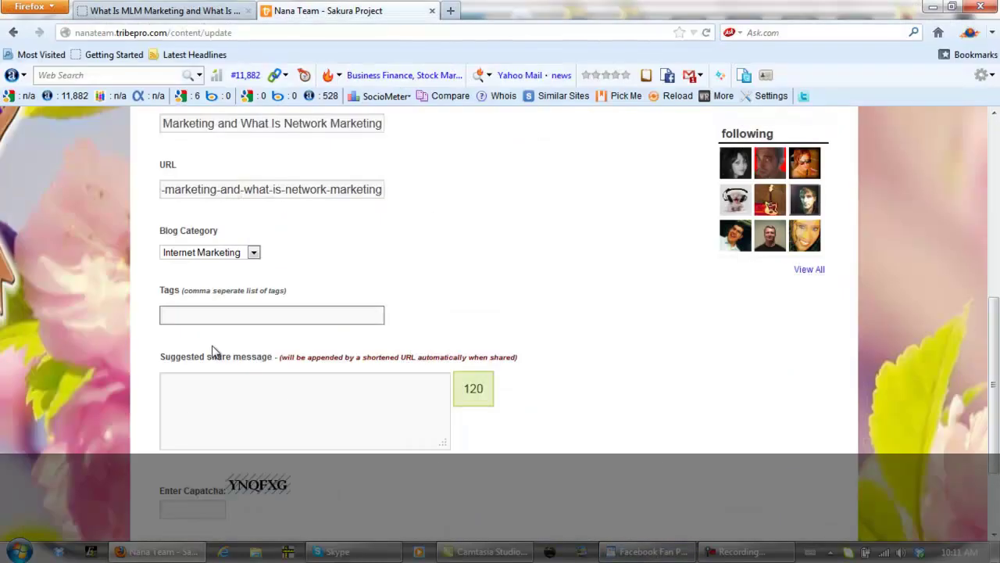
Paste the keywords as tags and write the share message "Here's an amazing post from the Sakura Project on understanding what MLM marketing really is."
key(ctrl+v)
click(321, 394)
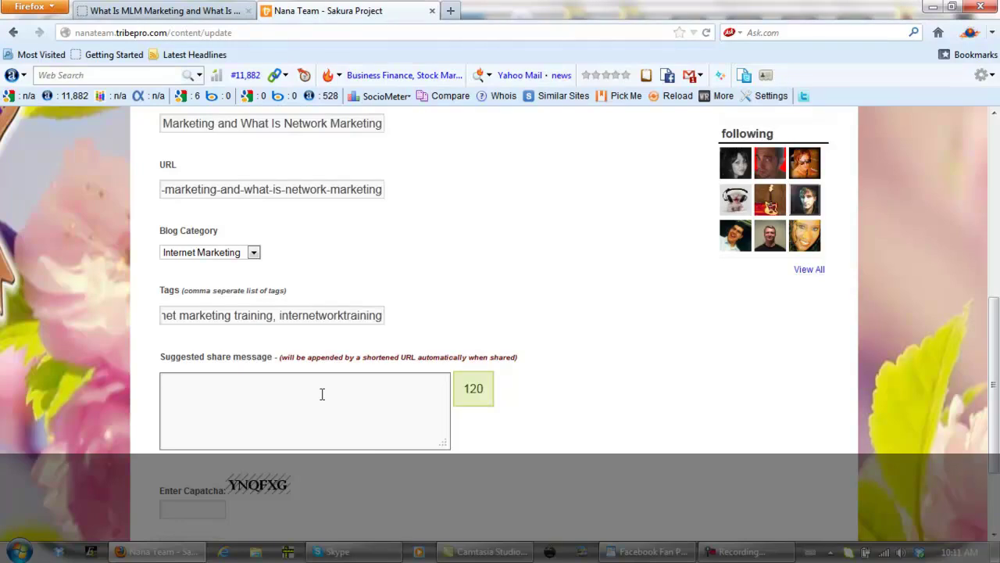
text(Here's an amazing post from the Sakura project on understanding wha)
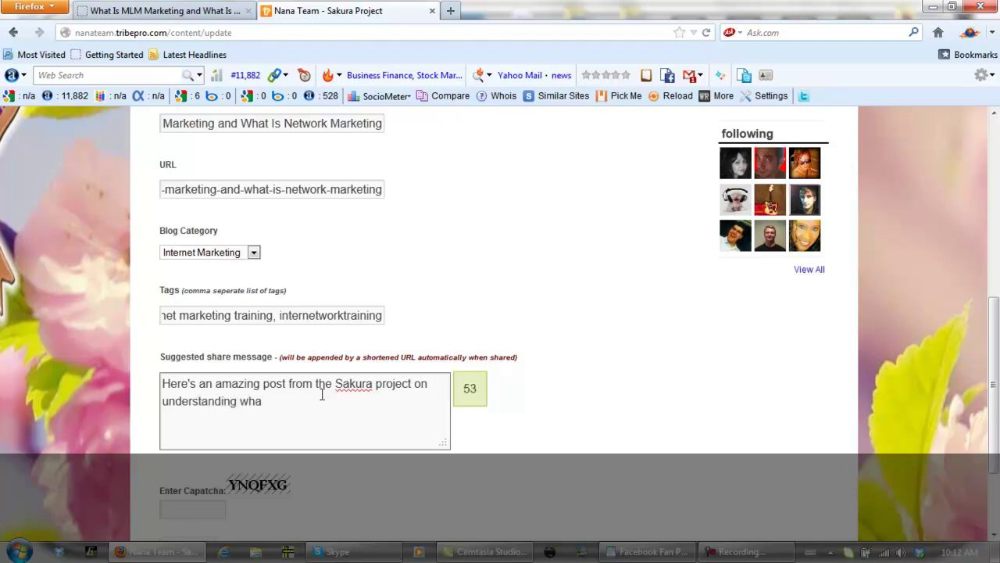
text(t MLM marketing really is.)
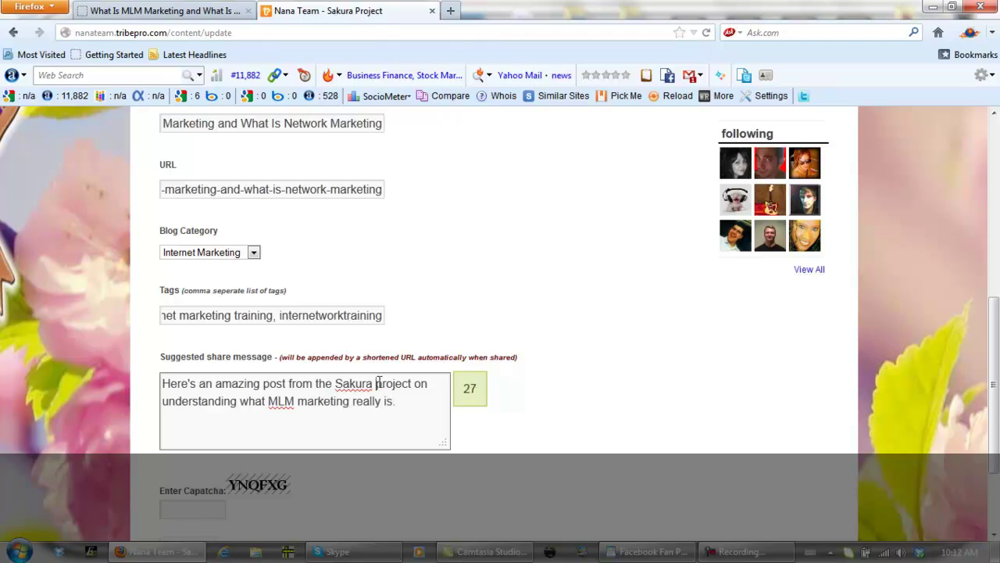
key(BackSpace)
text(P)
Copy the share message text, fill in the captcha code and submit the TribePro content
scroll(415, 357, down, 2)
drag(400, 322, 125, 286)
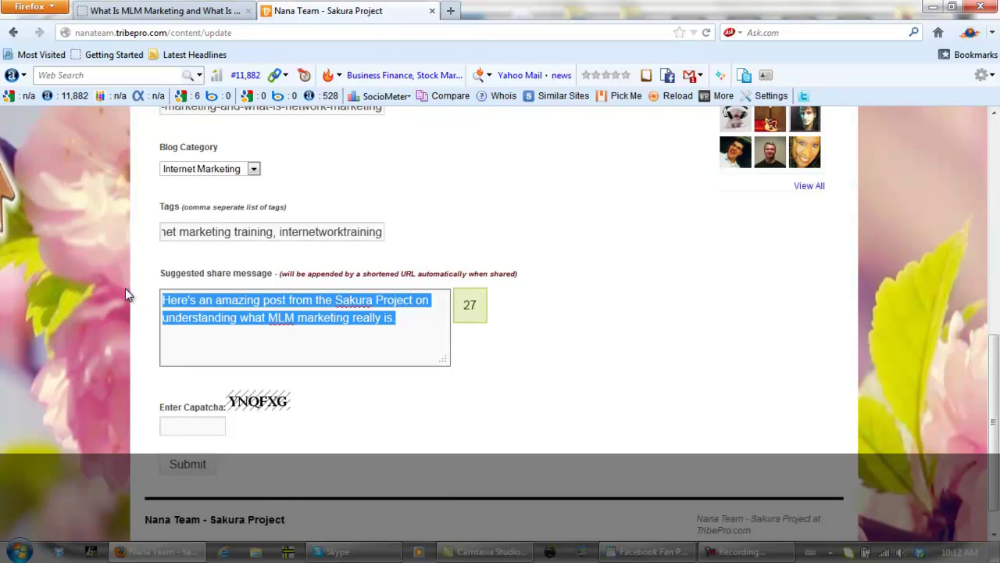
right_click(242, 310)
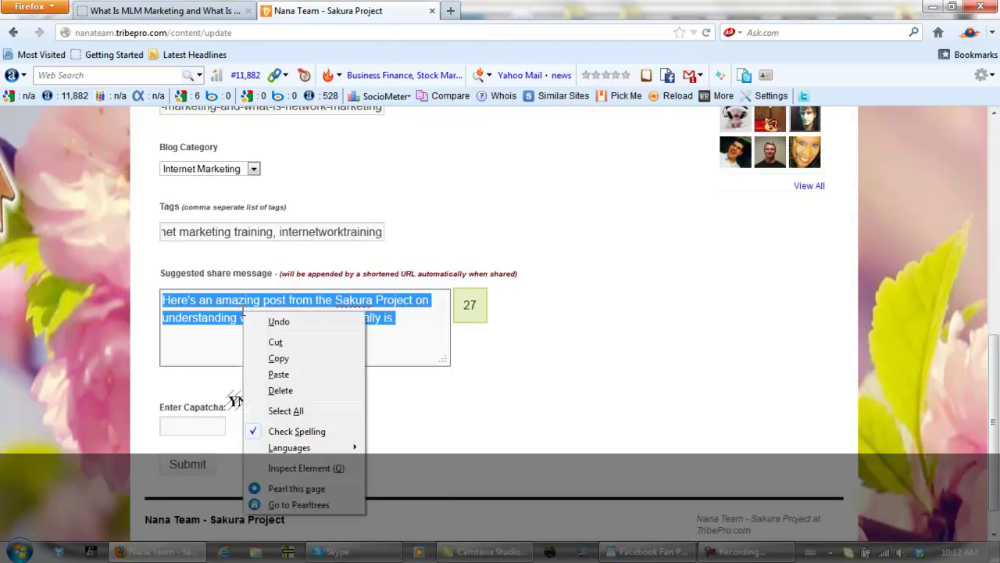
click(297, 357)
click(195, 425)
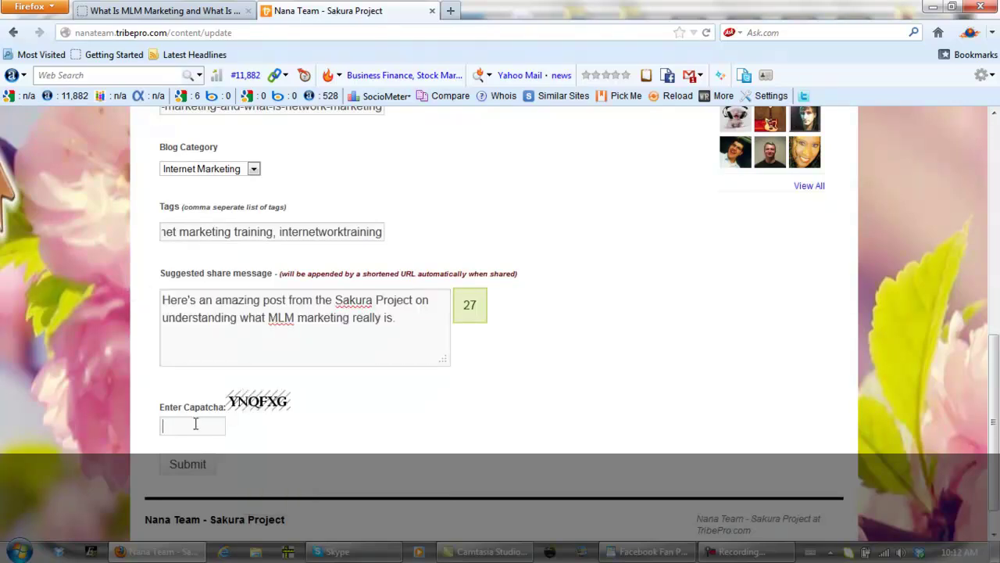
text(ynqfxg)
click(186, 464)
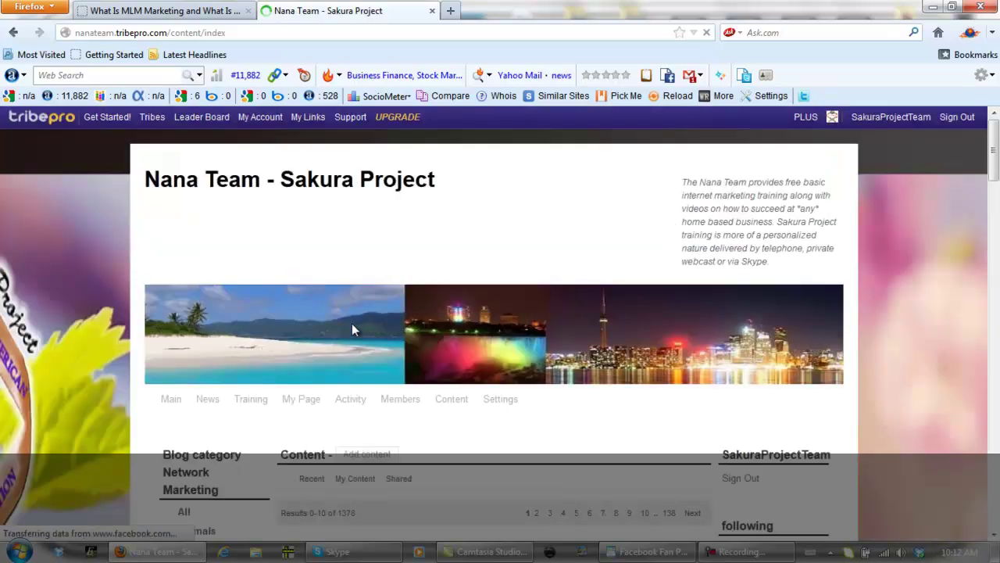
Show only the account's own content in the tribe and check the newly submitted post
scroll(435, 344, down, 4)
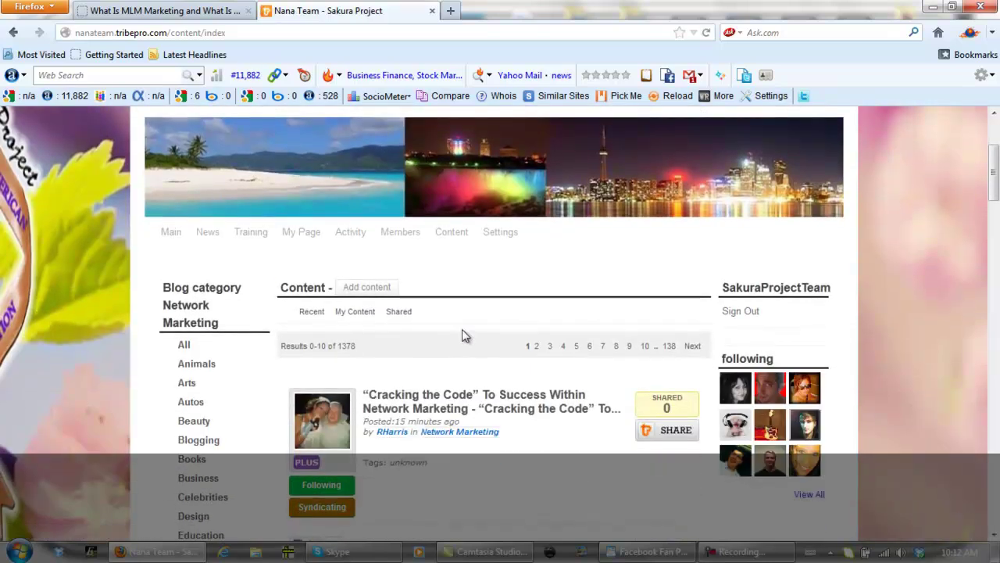
click(359, 315)
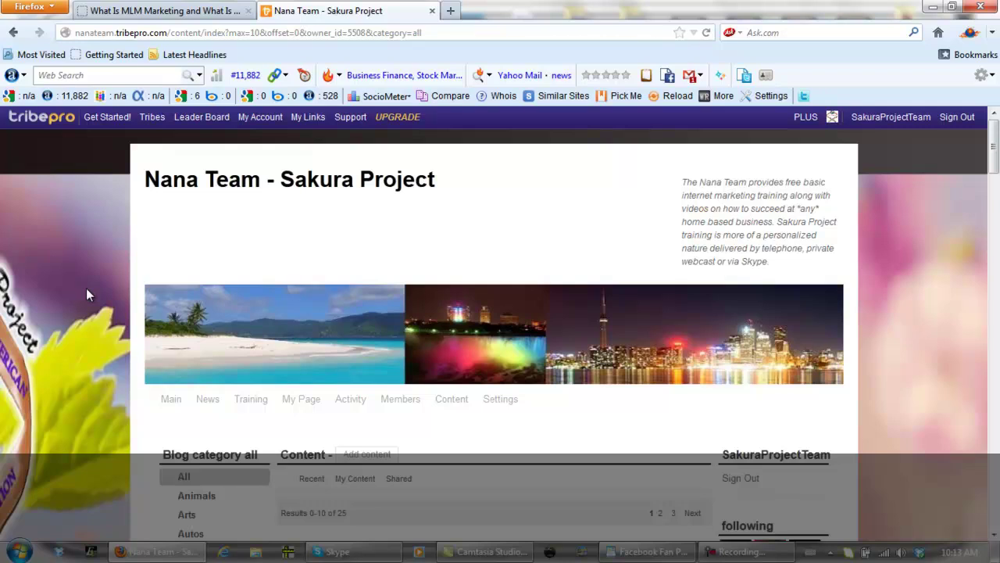
scroll(92, 287, down, 5)
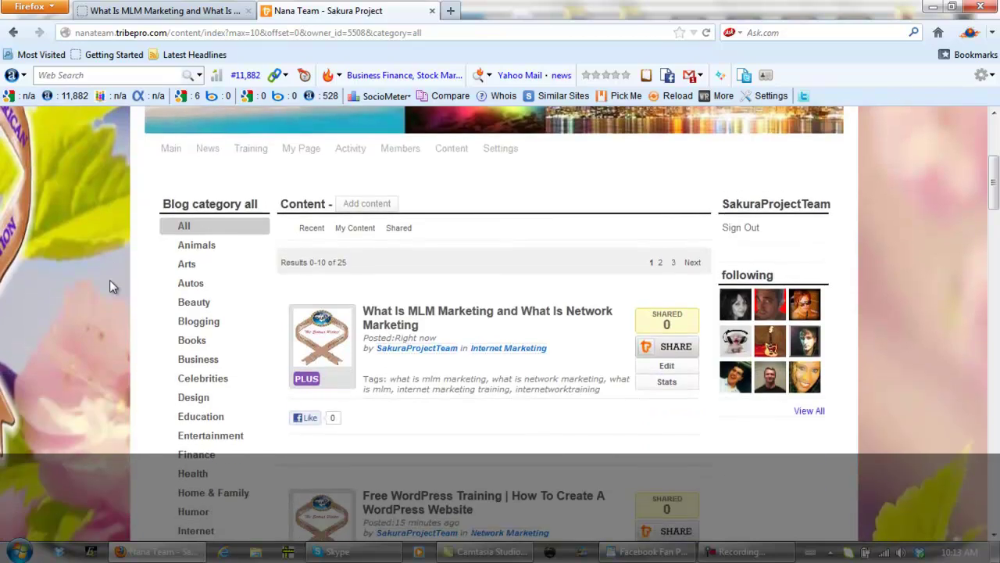
scroll(110, 280, up, 2)
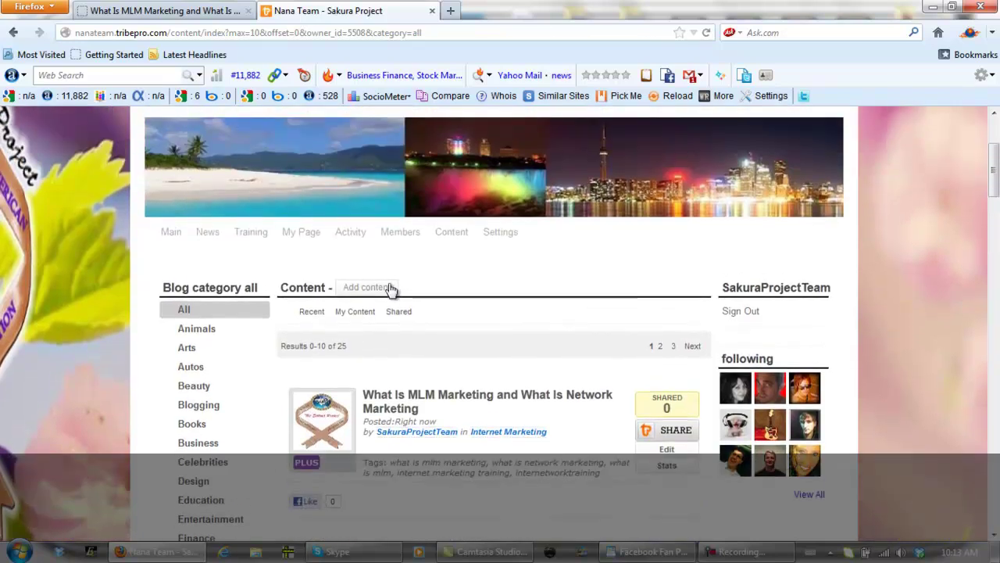
Start a new tribe content entry titled "What Is MLM Marketing and What Is Network Marketing Video", copying the blog post's heading and adding "Video"
click(385, 291)
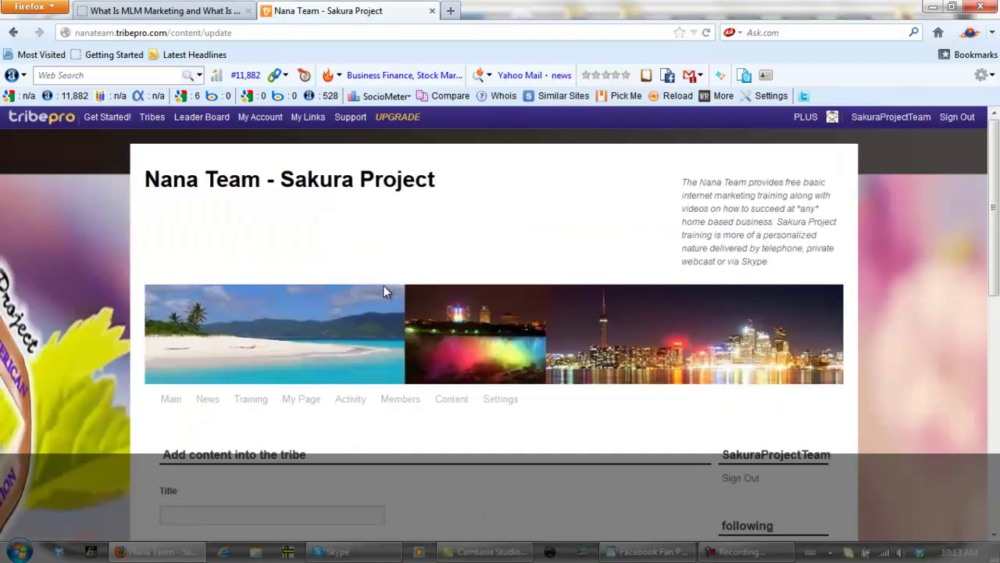
scroll(27, 365, down, 3)
scroll(81, 338, down, 2)
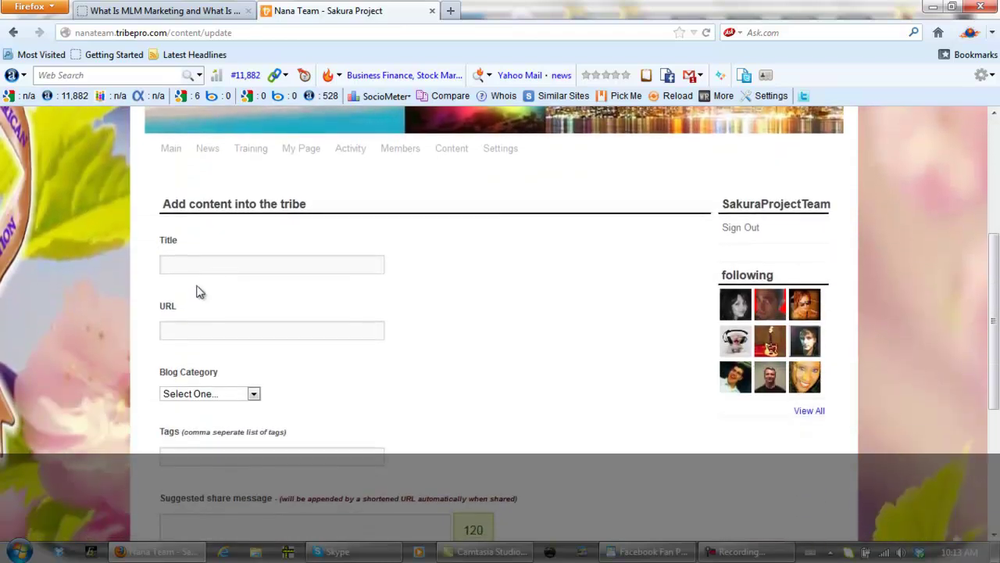
click(220, 266)
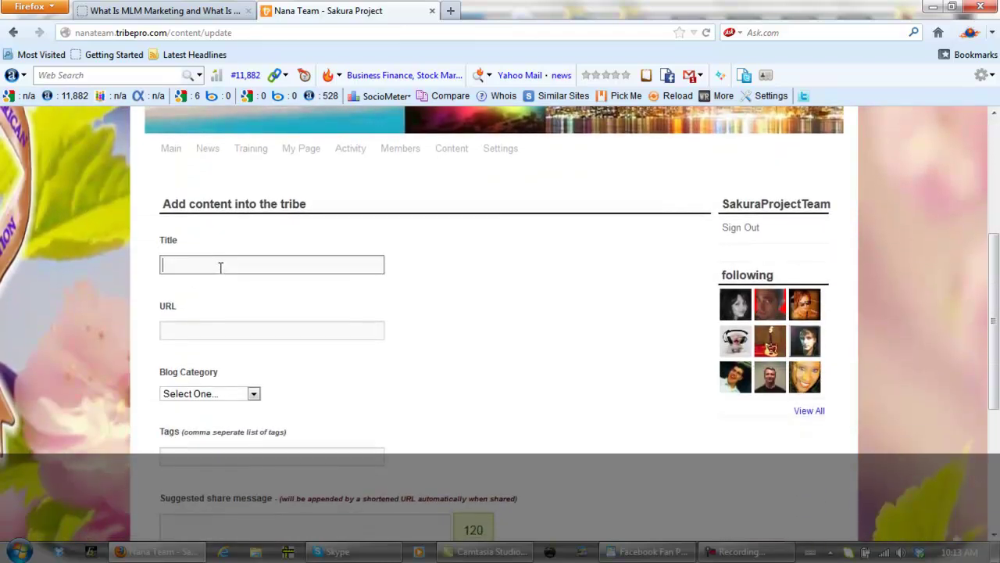
click(168, 11)
drag(272, 477, 160, 456)
right_click(190, 447)
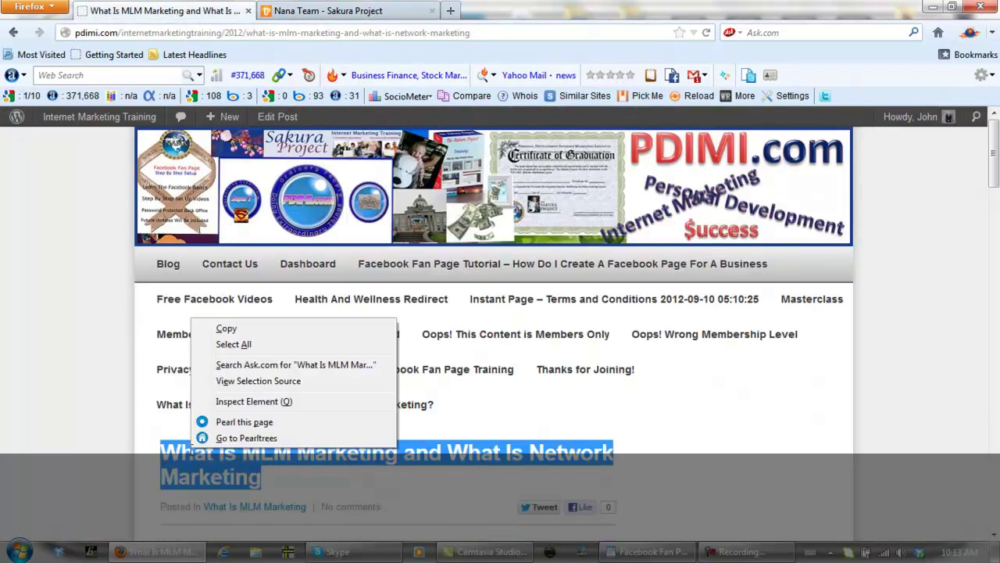
click(235, 330)
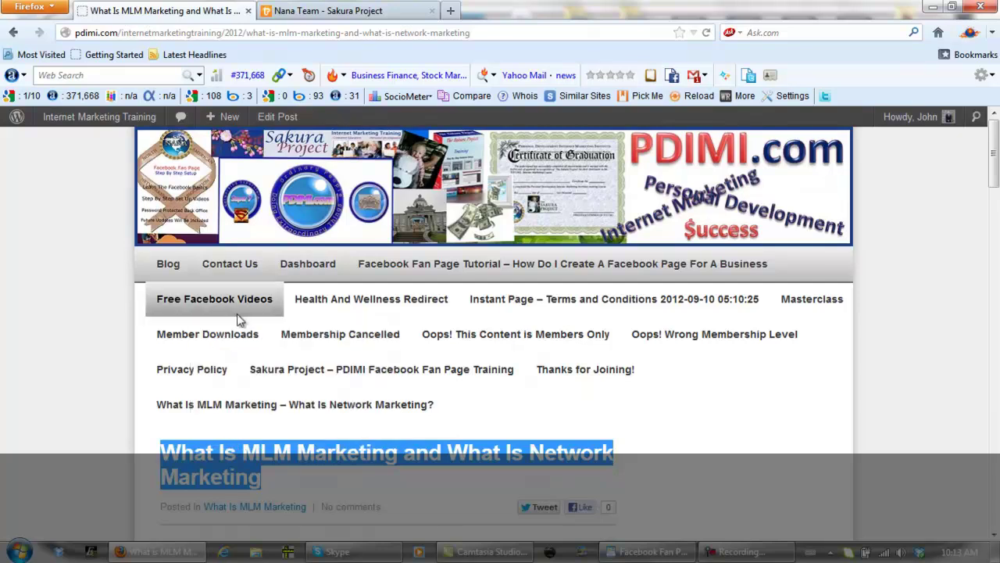
click(418, 11)
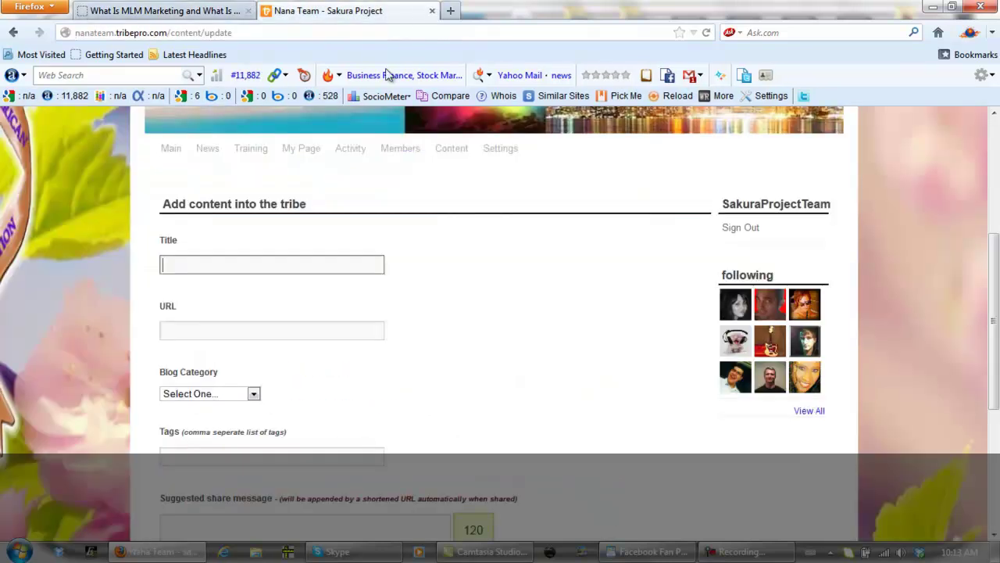
click(318, 265)
key(ctrl+v)
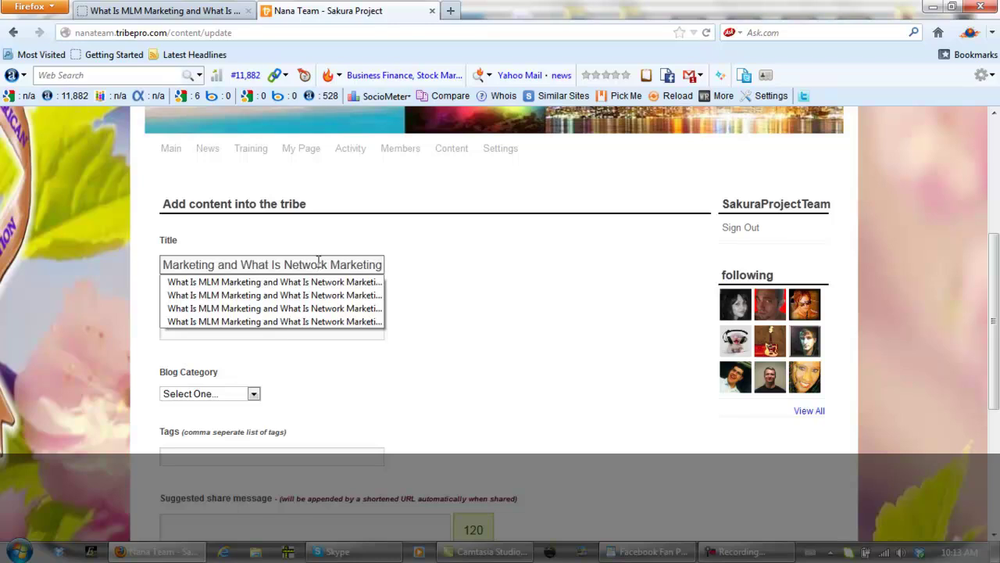
text(Video)
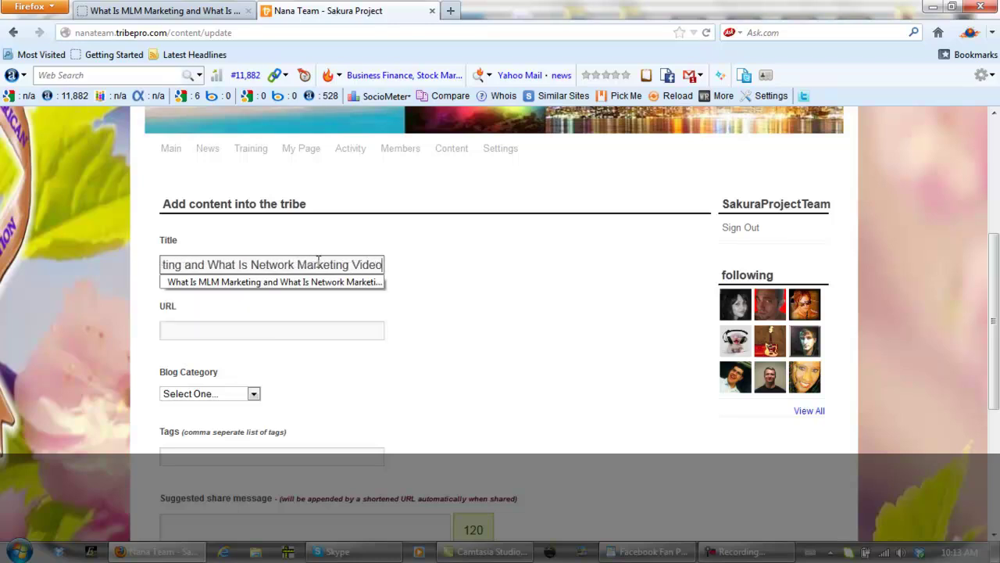
click(292, 334)
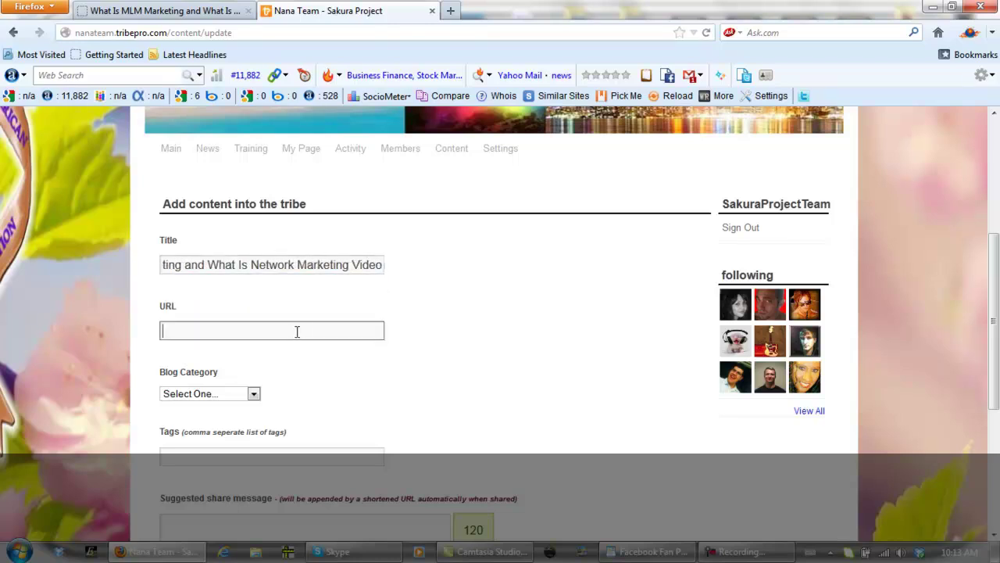
click(647, 551)
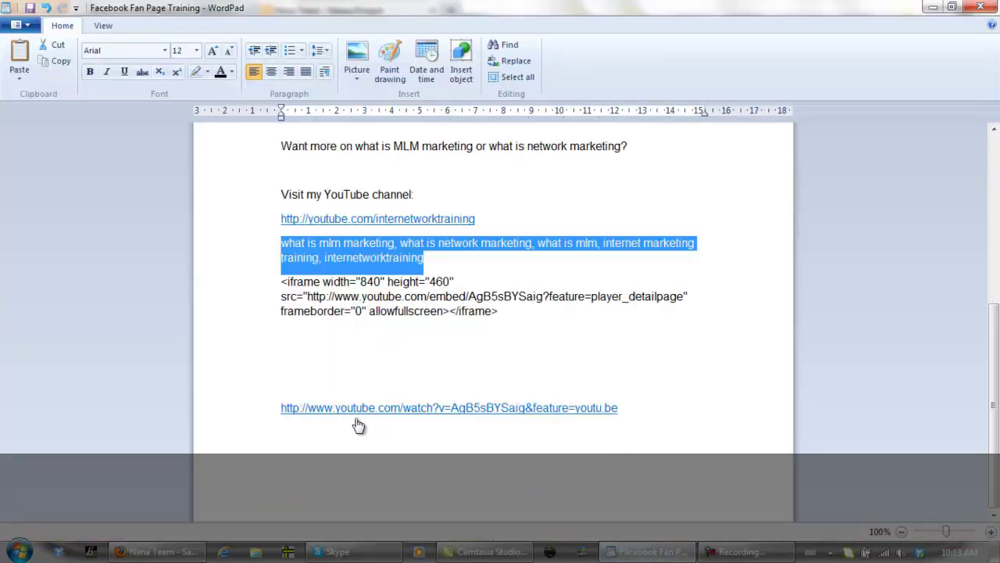
click(262, 414)
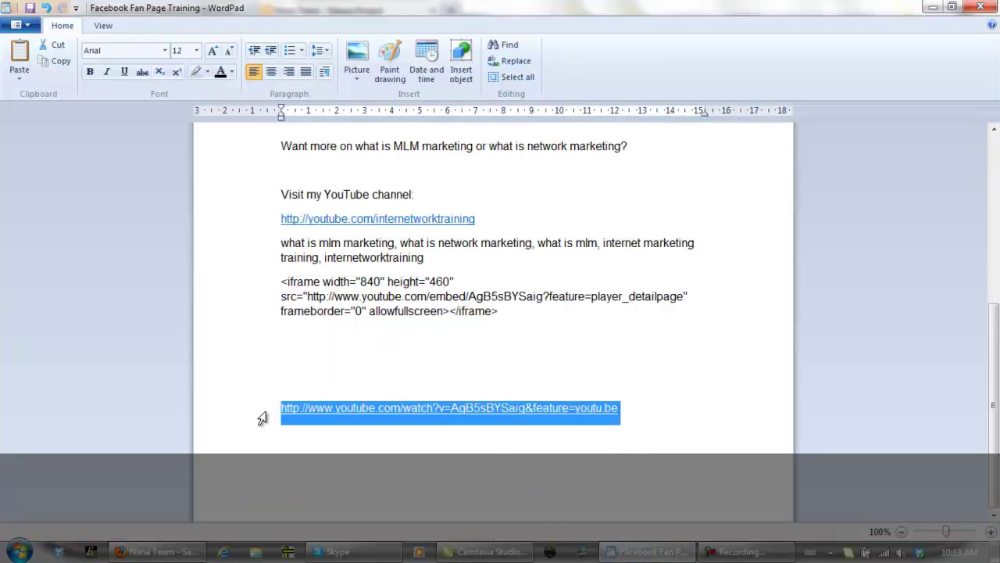
key(alt+Tab)
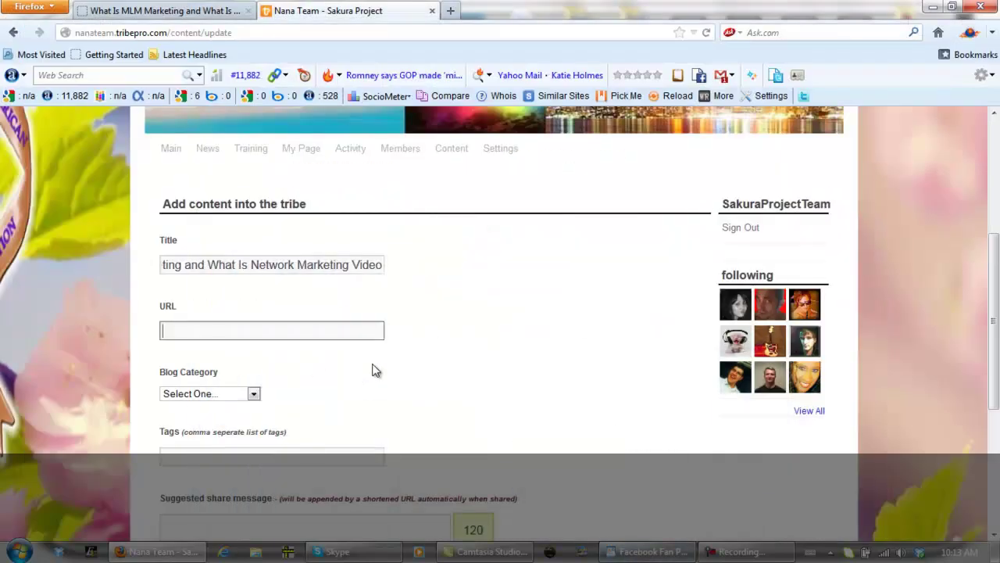
key(ctrl+v)
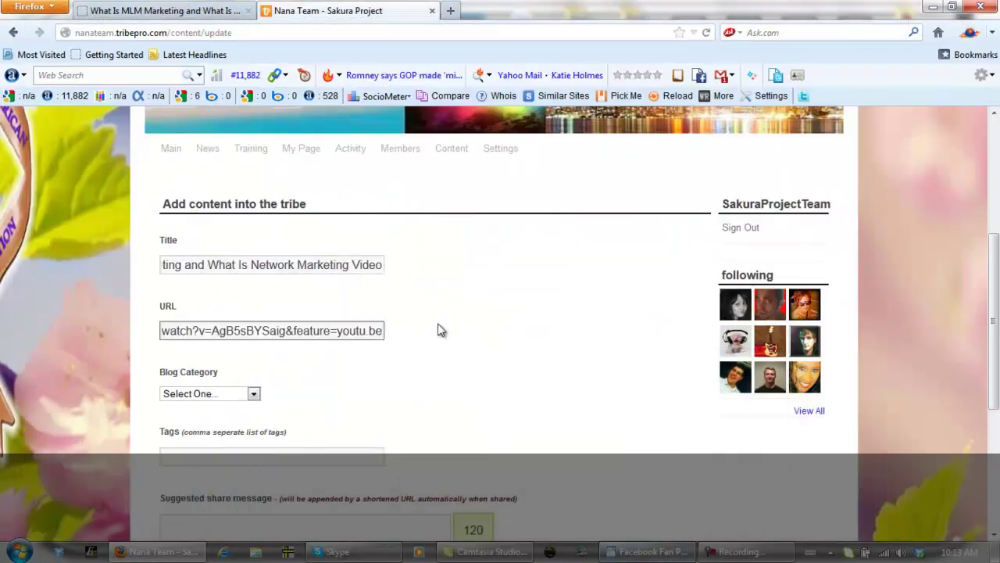
Set the blog category of the video content to Internet Marketing
scroll(440, 330, down, 4)
click(253, 226)
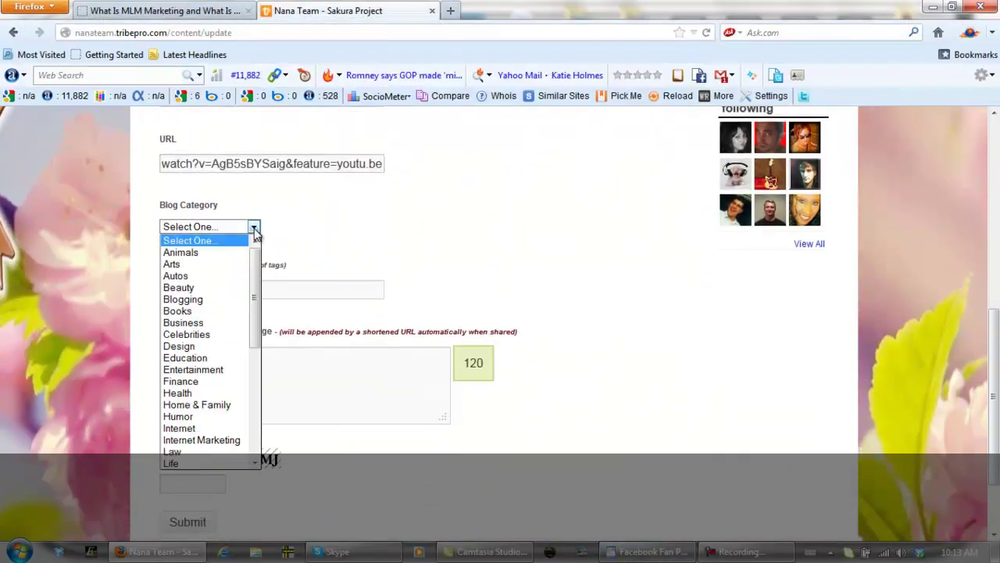
click(231, 440)
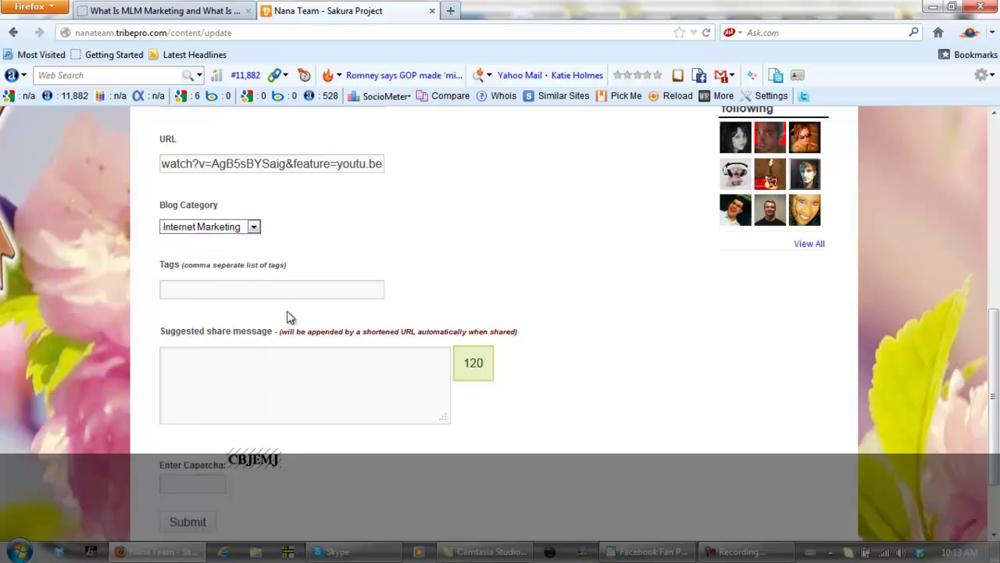
Copy the keyword list from "what is mlm marketing" through "internetworktraining" in WordPad and enter it as the video content's tags
click(289, 289)
click(648, 552)
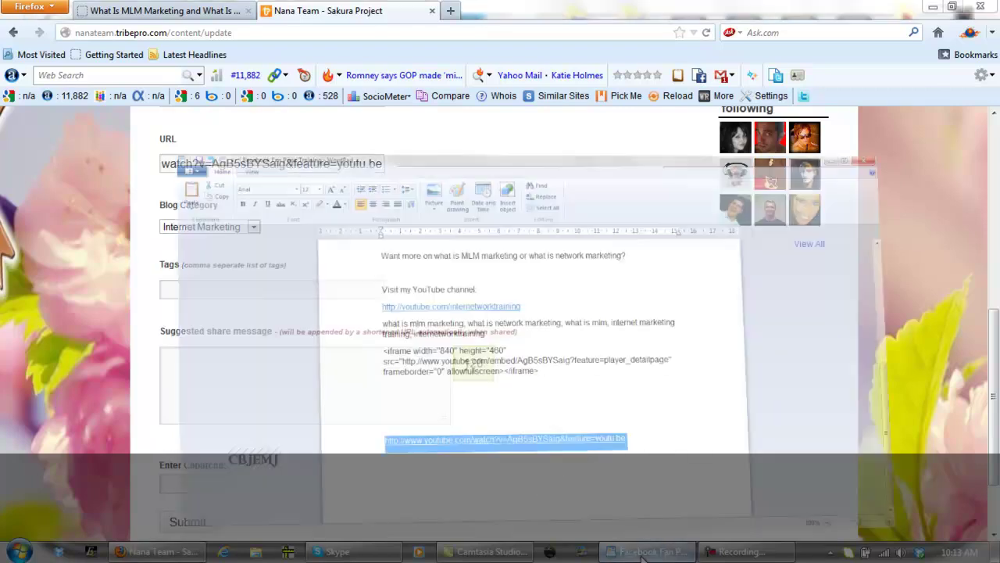
drag(437, 273, 285, 245)
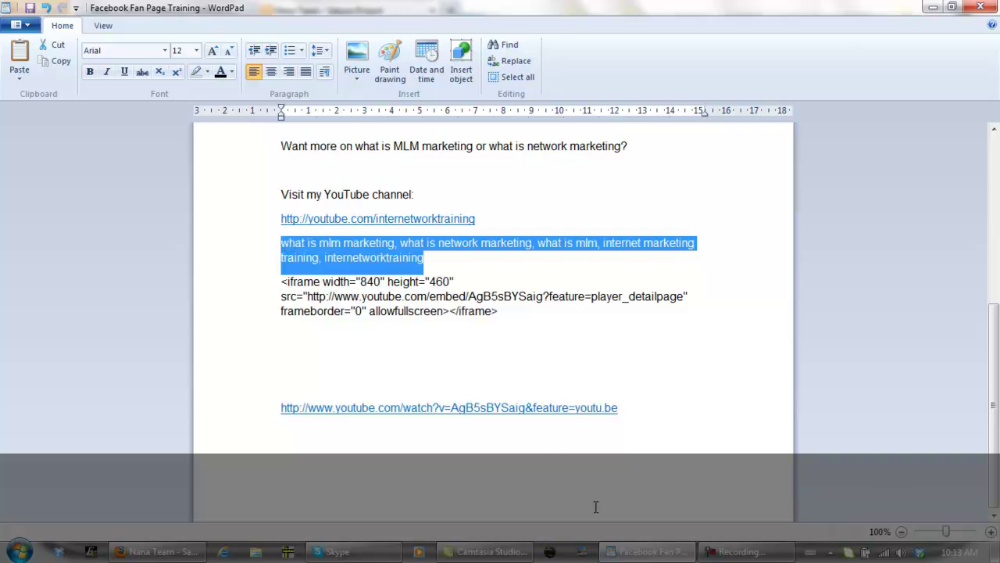
click(635, 551)
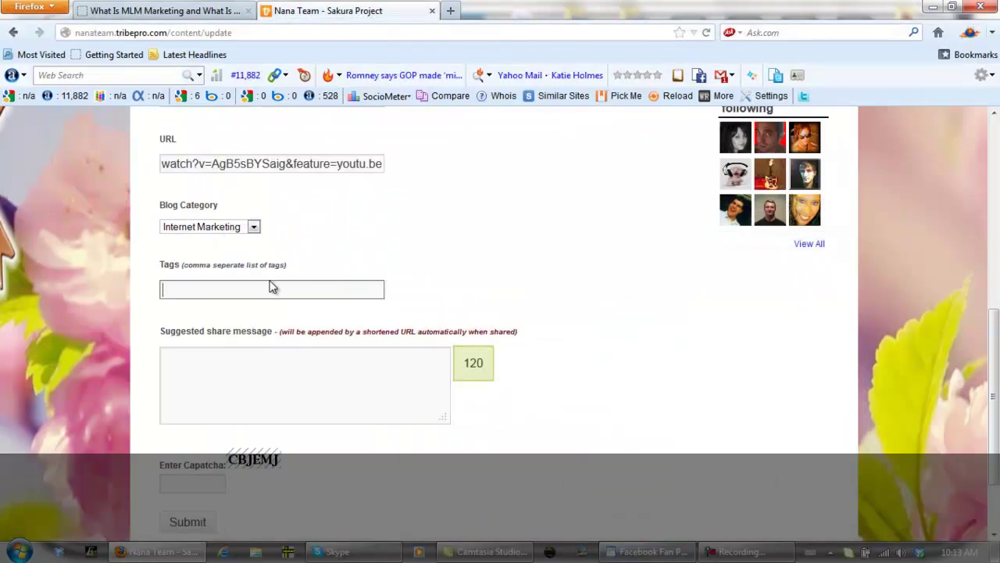
key(ctrl+v)
Write a share message crediting the author by first name for a "Great video" "on understanding what network marketing is and how it works."
click(305, 373)
text(Great)
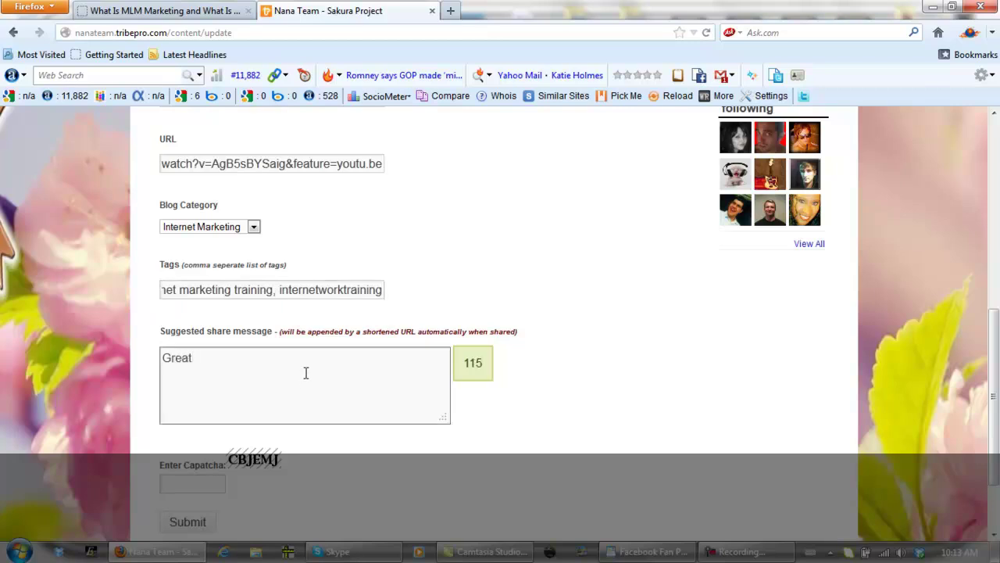
text( video from John )
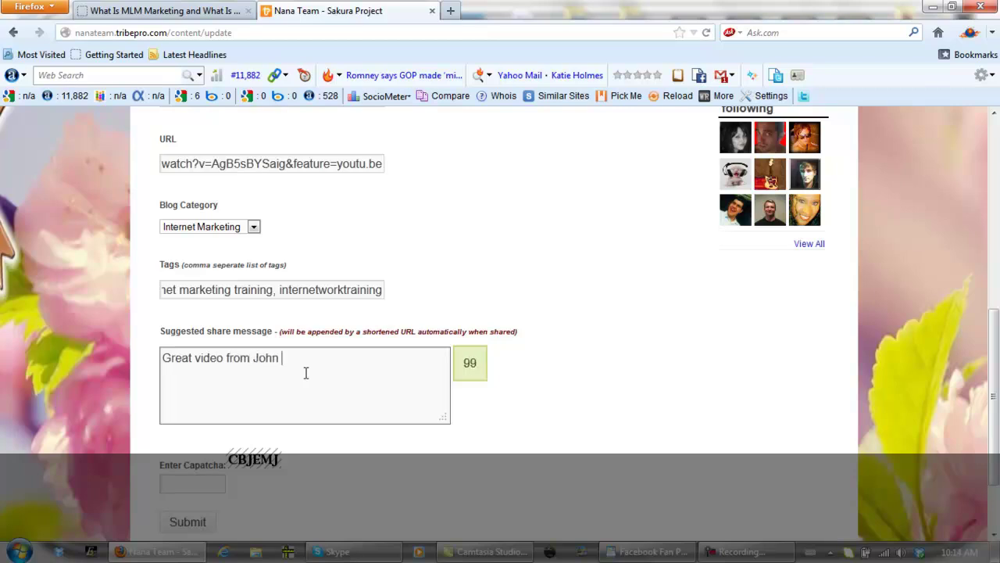
text(on understanding w)
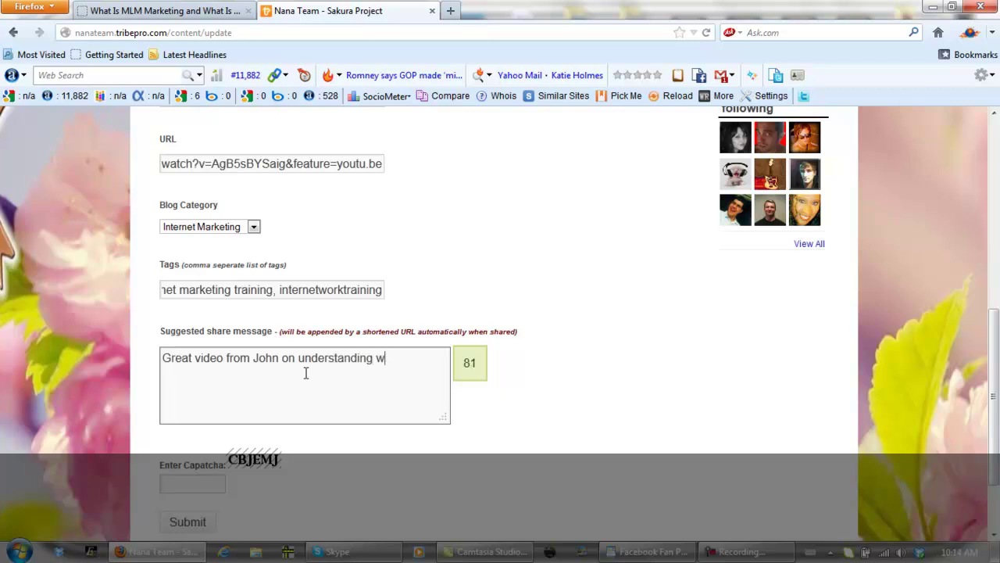
text(hat network marketi)
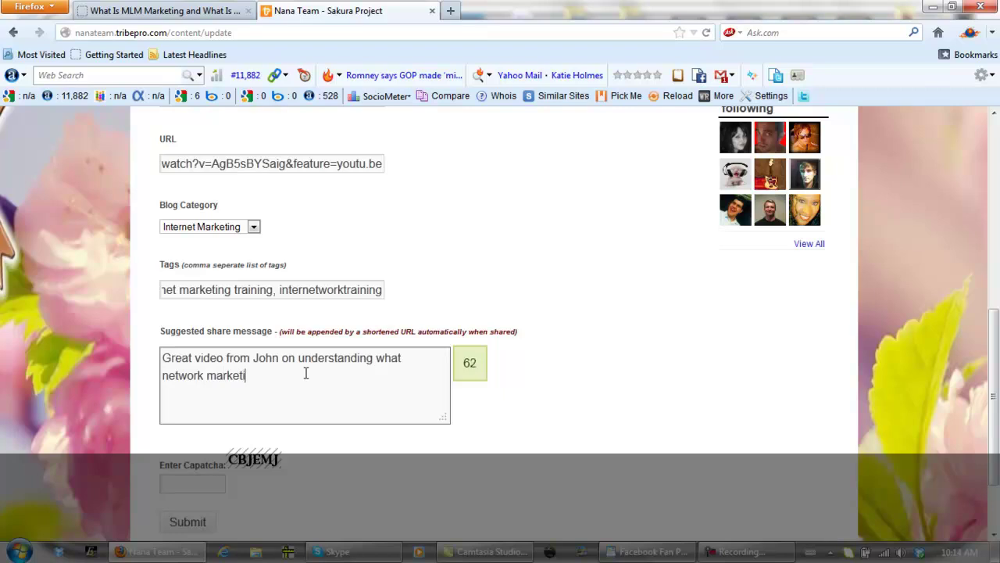
text(ng is and how it works.)
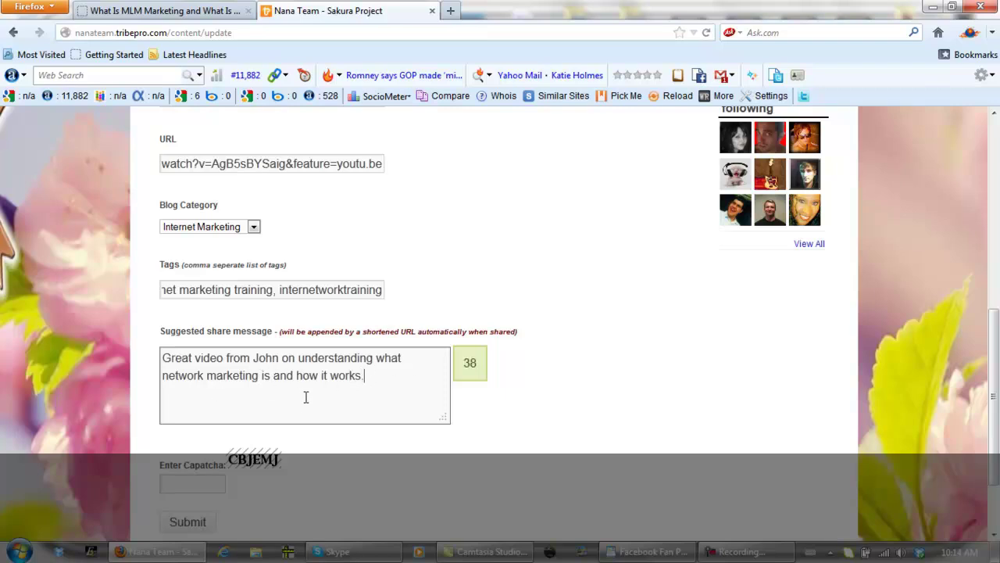
scroll(582, 317, down, 2)
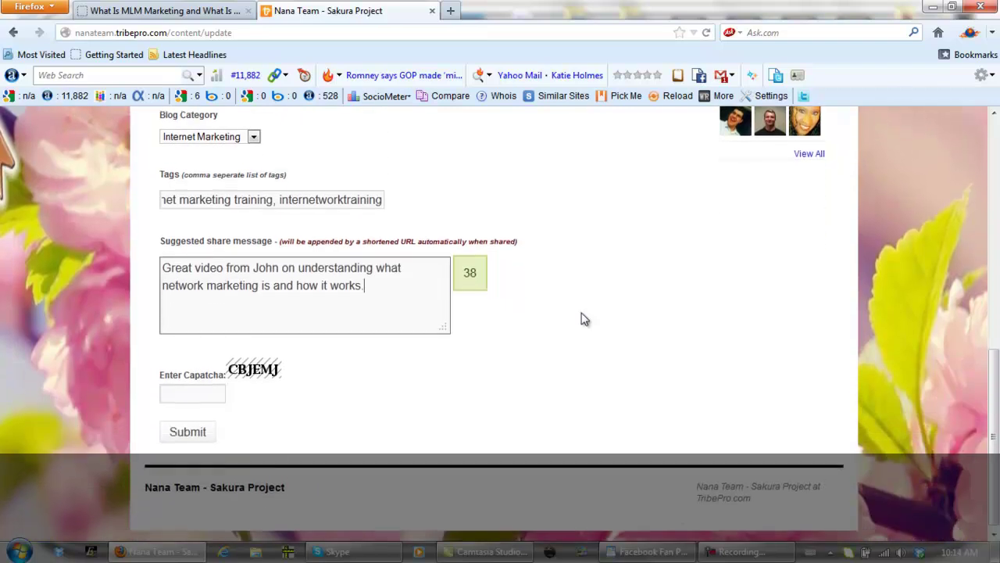
Enter the captcha code shown on the form and submit the video content to the tribe
click(190, 393)
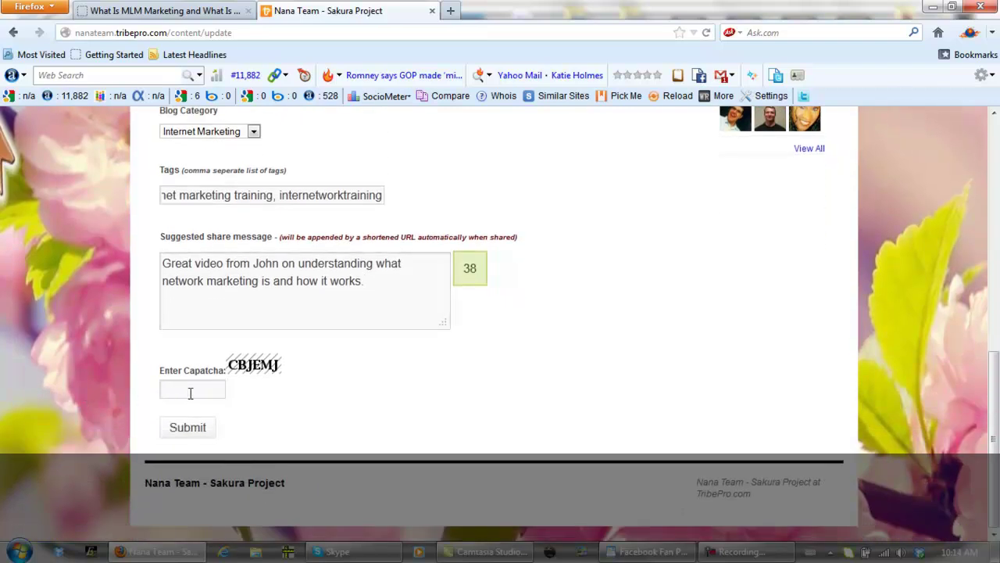
text(cbj)
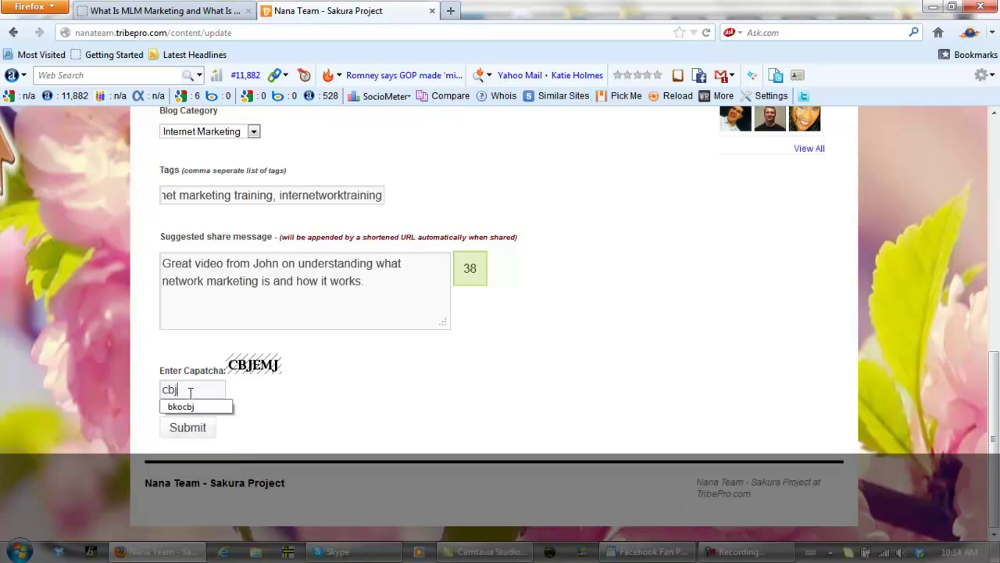
text(emj)
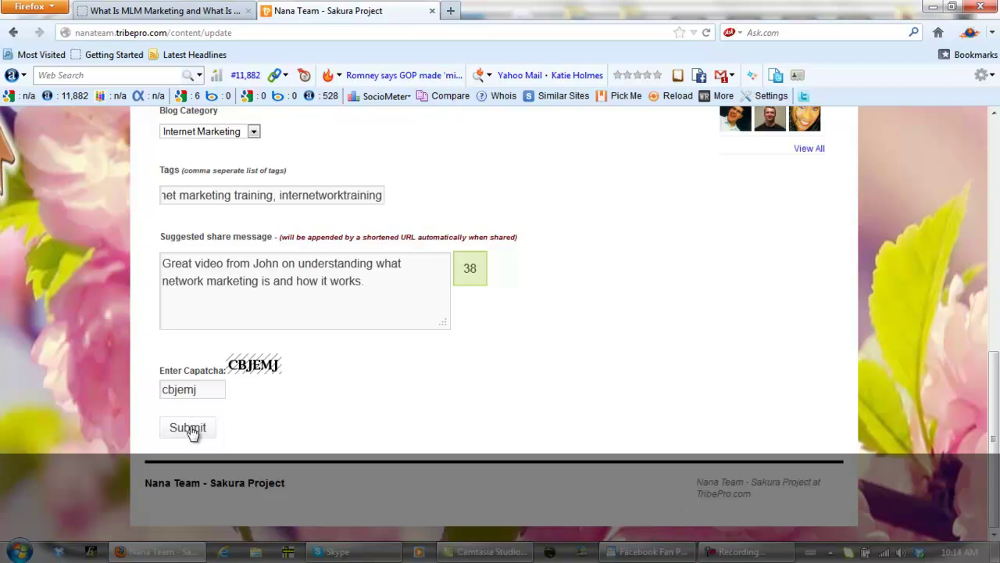
click(192, 431)
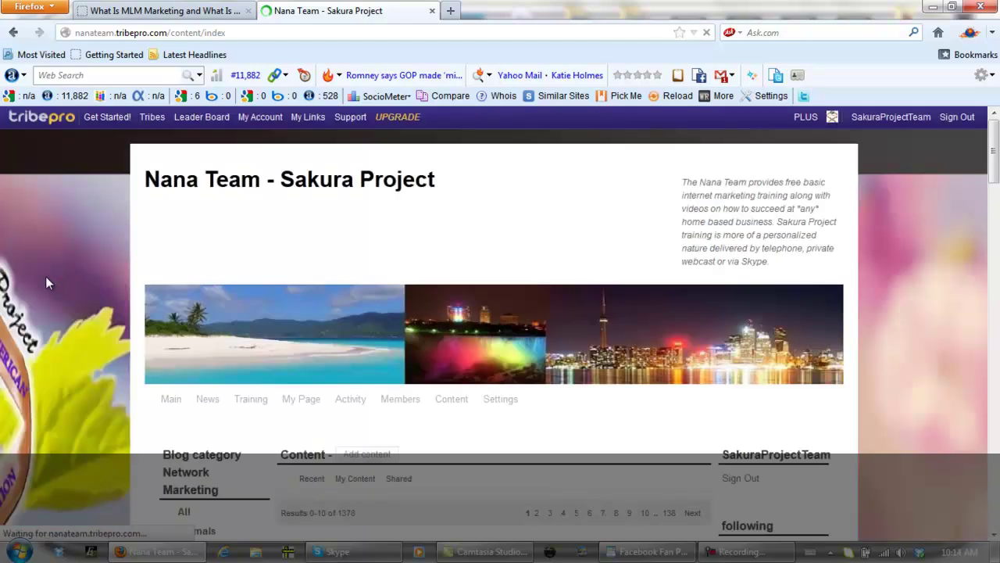
List the account's own TribePro content and like the newly posted What Is MLM Marketing YouTube video there
scroll(47, 277, down, 3)
click(368, 234)
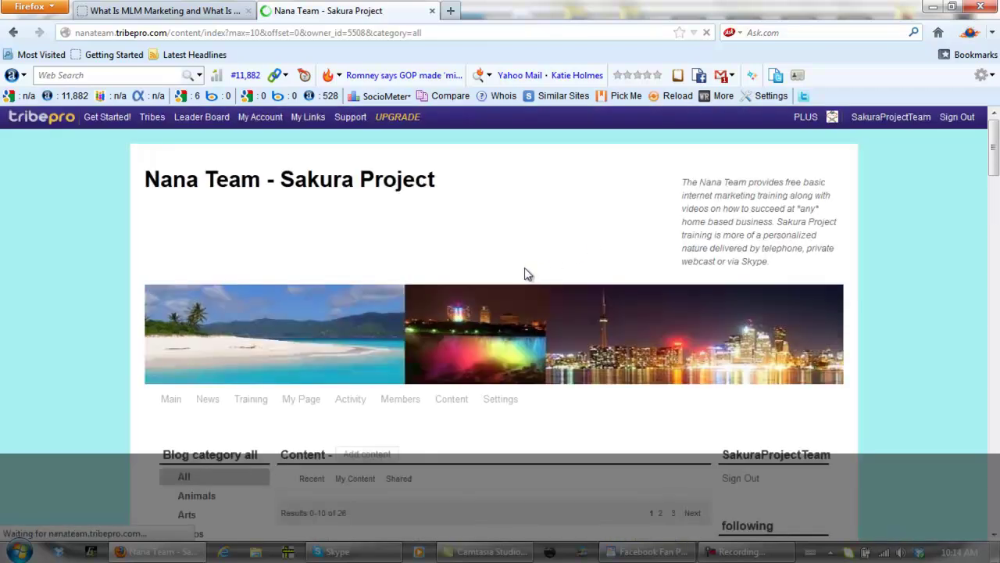
scroll(539, 265, down, 6)
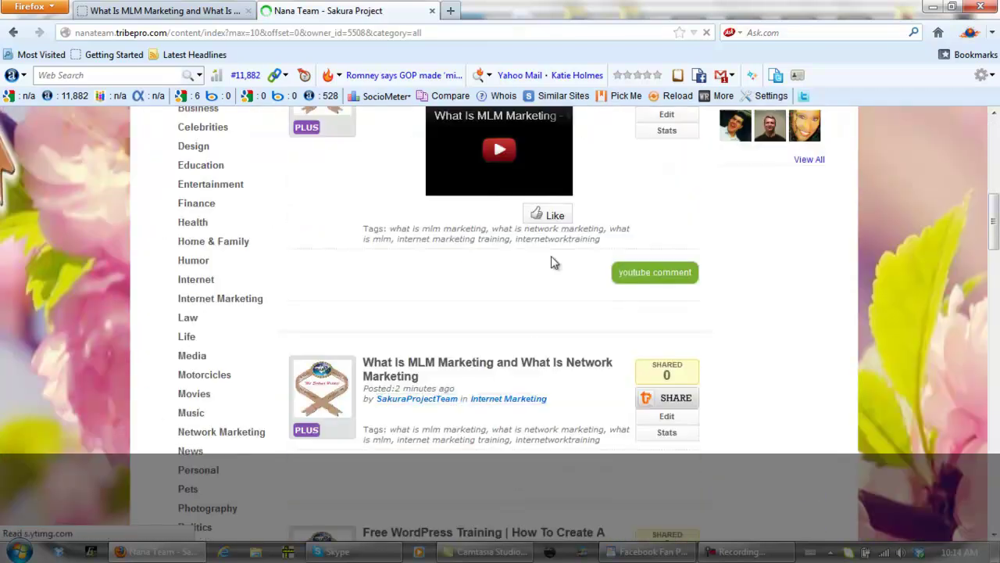
scroll(461, 199, up, 2)
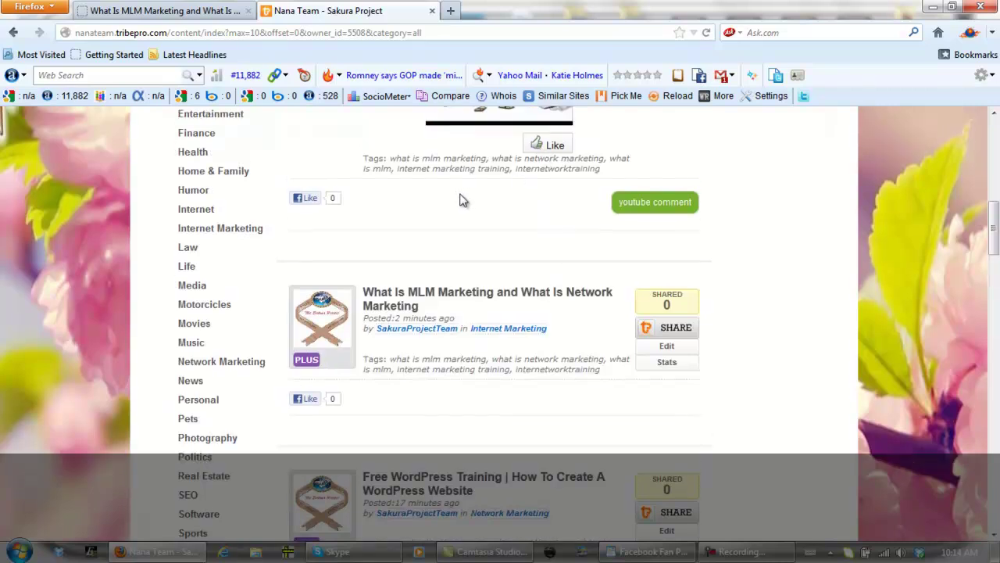
click(536, 219)
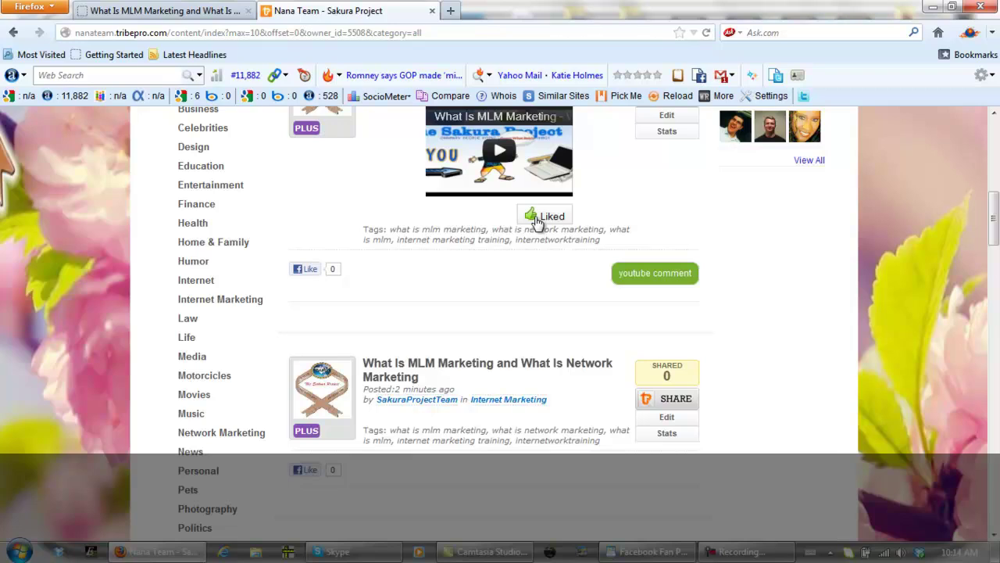
click(451, 11)
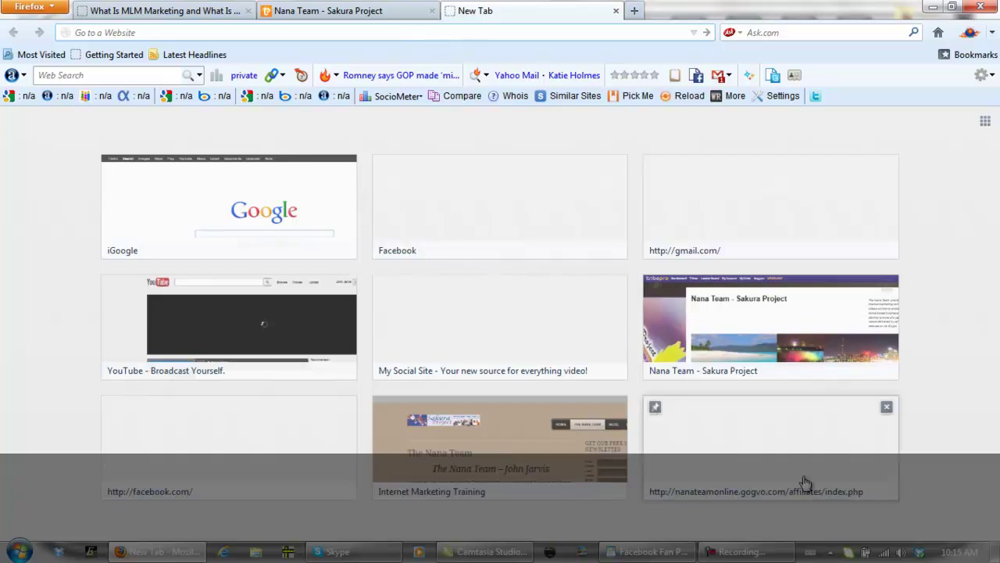
click(734, 552)
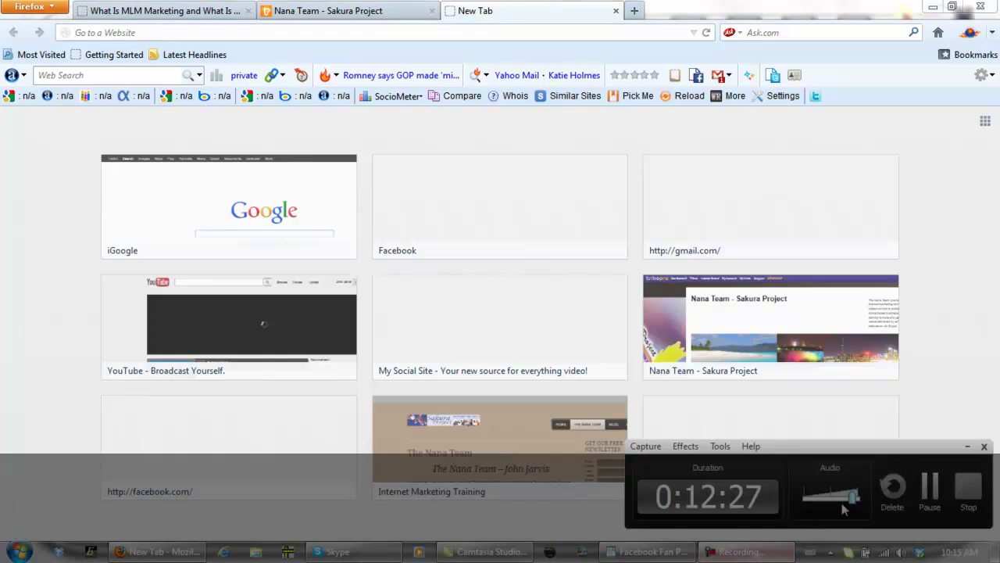
click(929, 489)
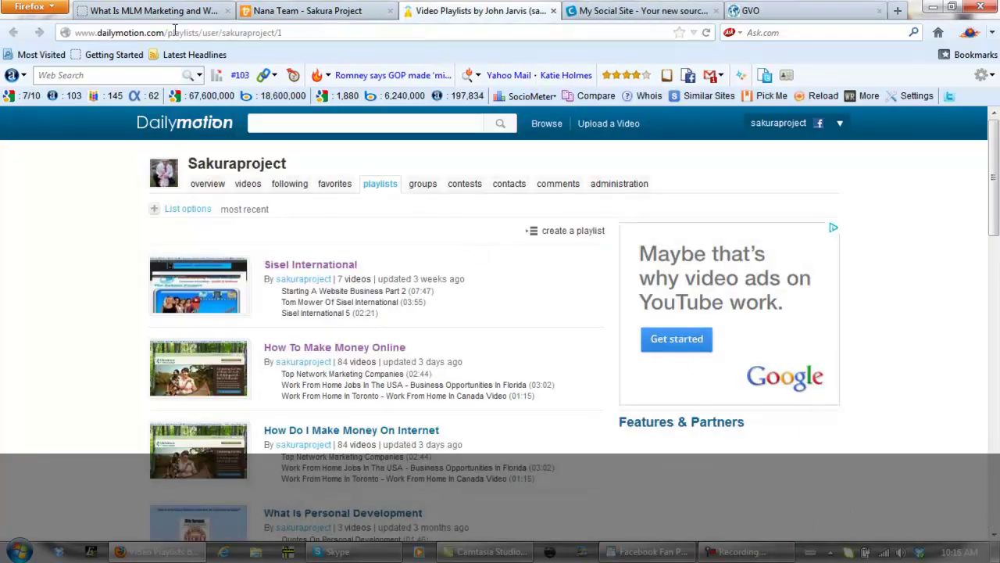
Upload the video file What Is MLM Marketing - What Is Network Marketing.mp4 to Dailymotion
click(603, 128)
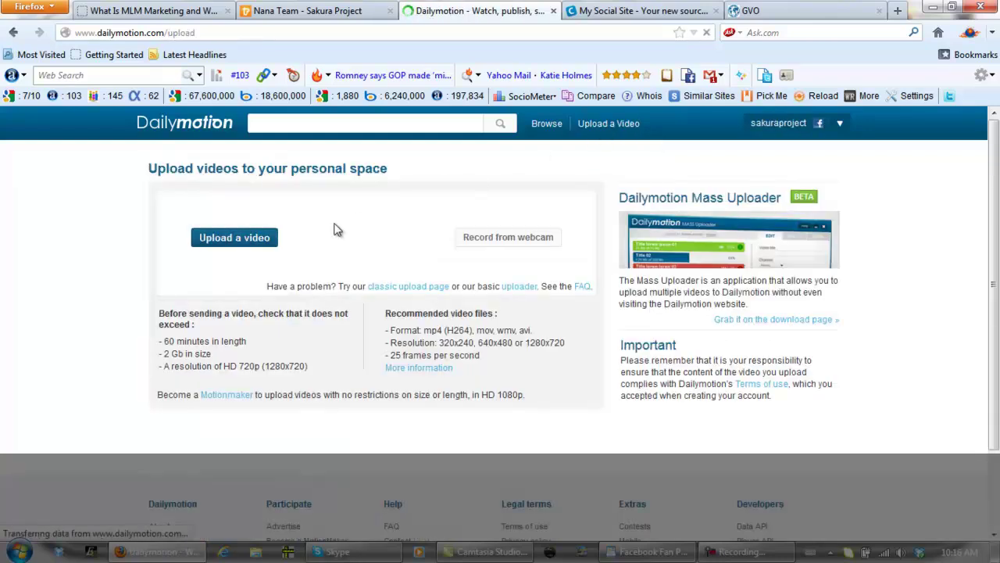
click(261, 239)
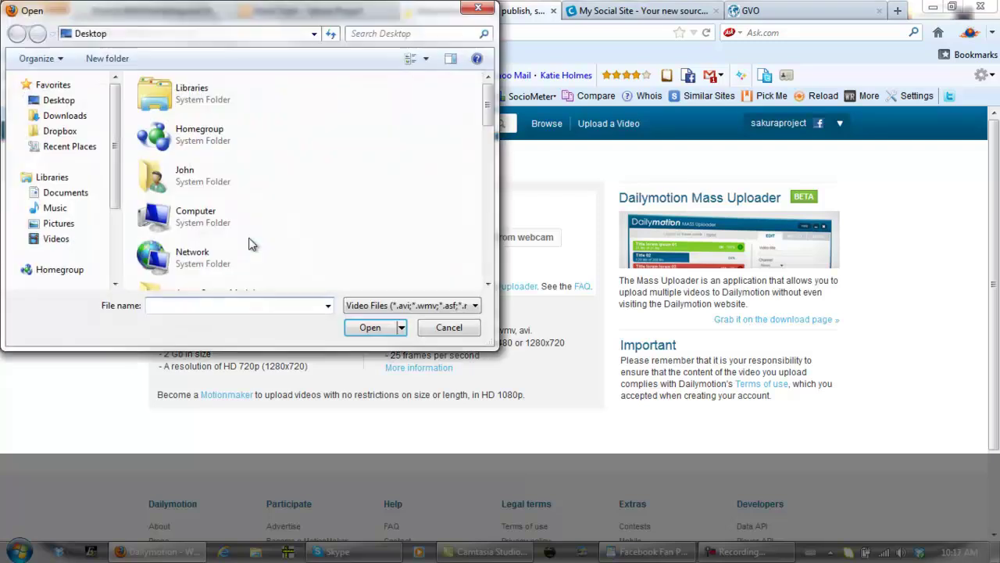
text(work Marketing)
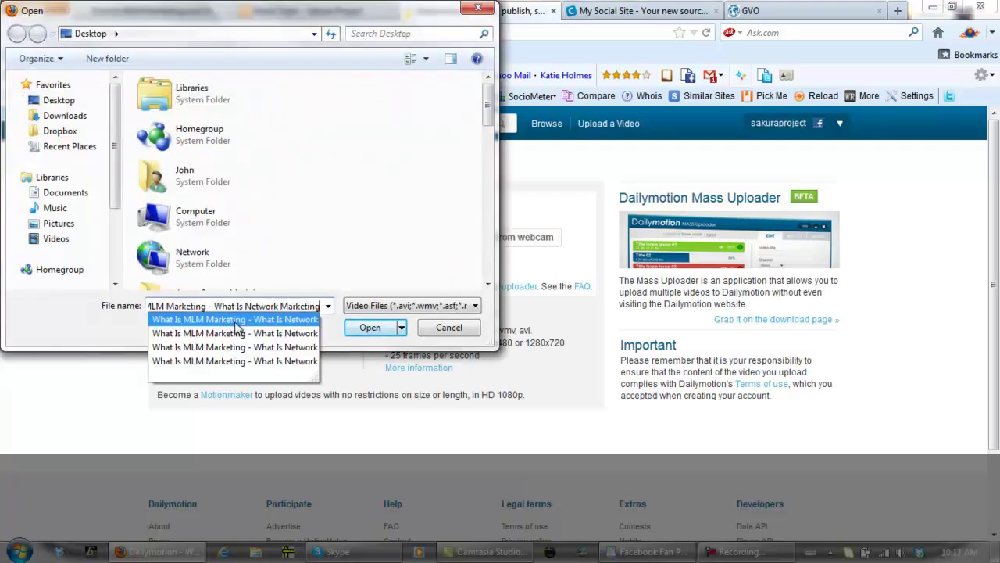
click(245, 359)
click(365, 329)
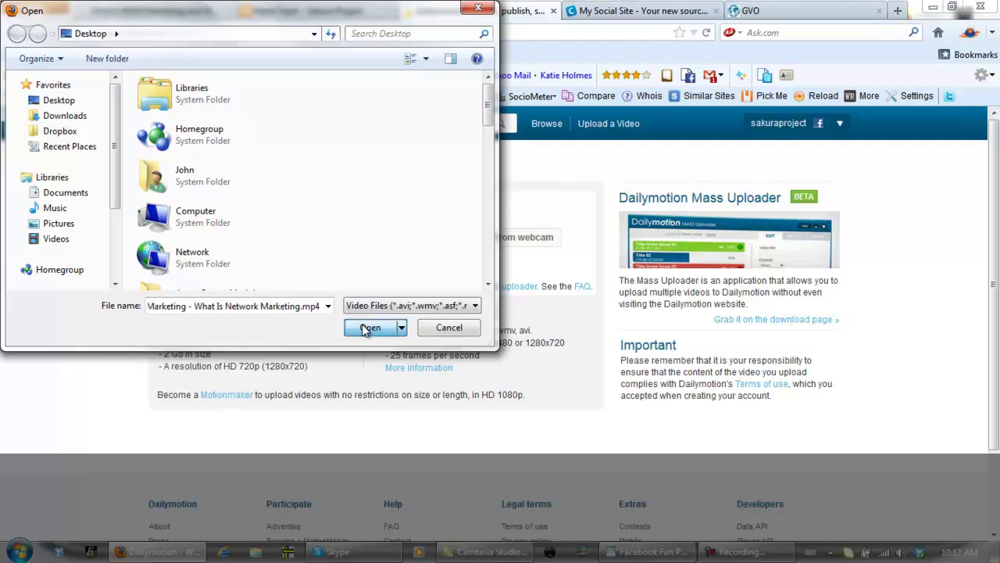
Switch to My Social Site and upload the file What Is MLM Marketing - What Is Network Marketing.mp4 there
click(639, 9)
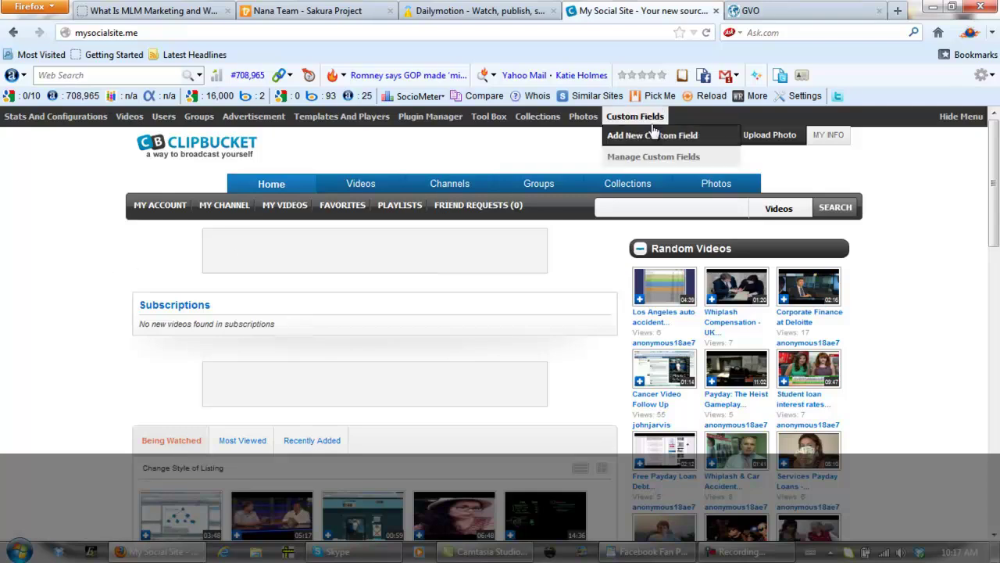
click(716, 139)
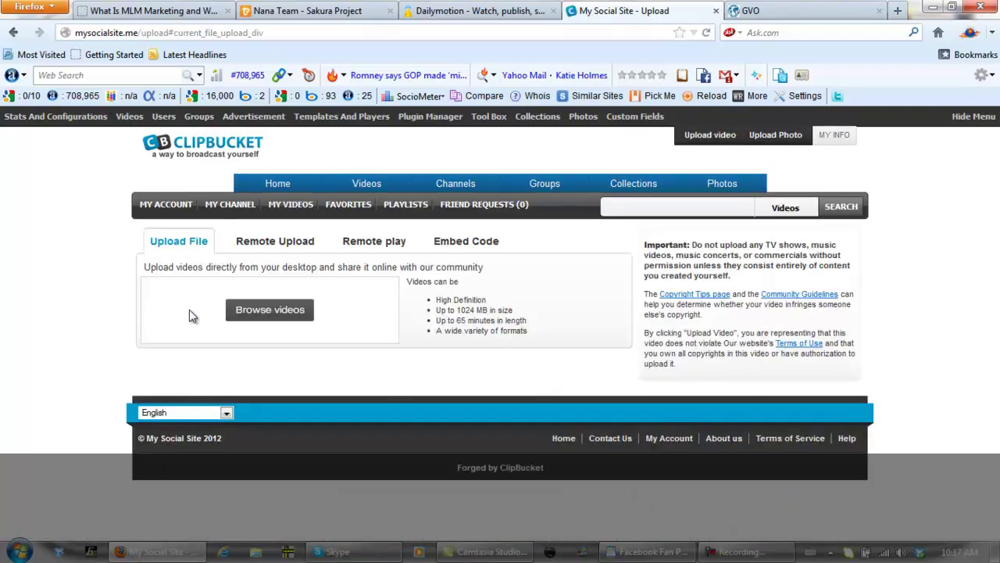
click(266, 309)
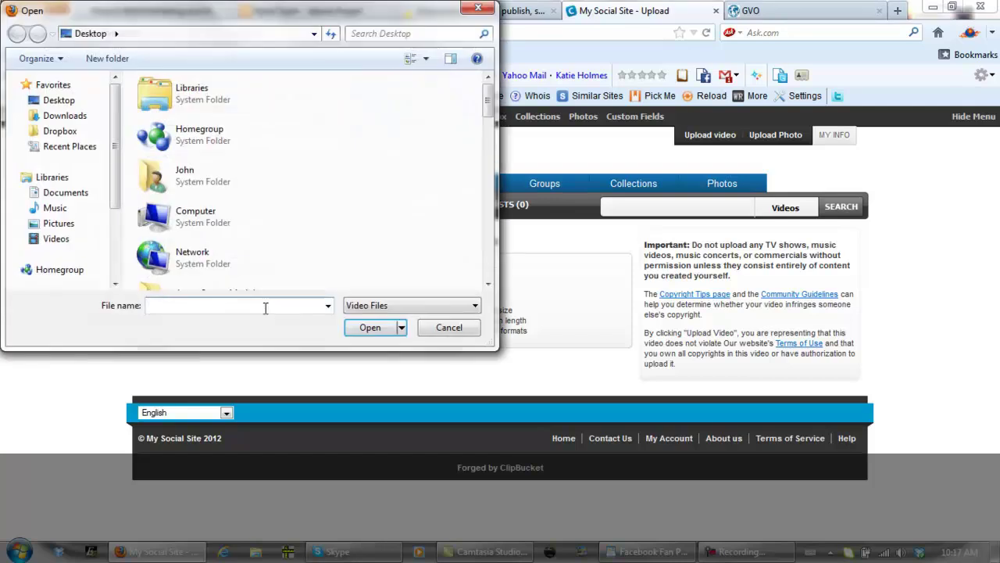
text(What Is MLM Marketing - What Is Network Marketing)
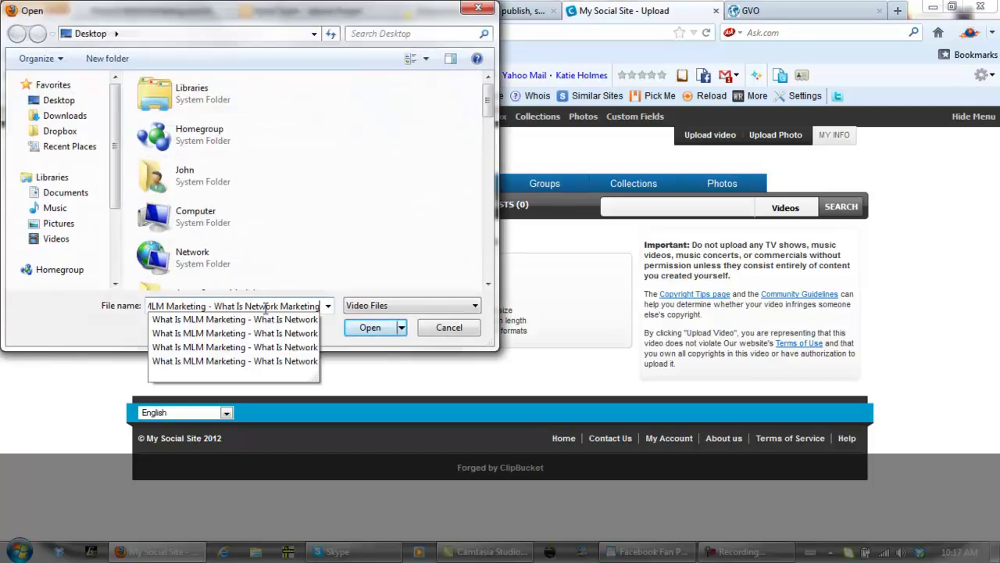
click(261, 361)
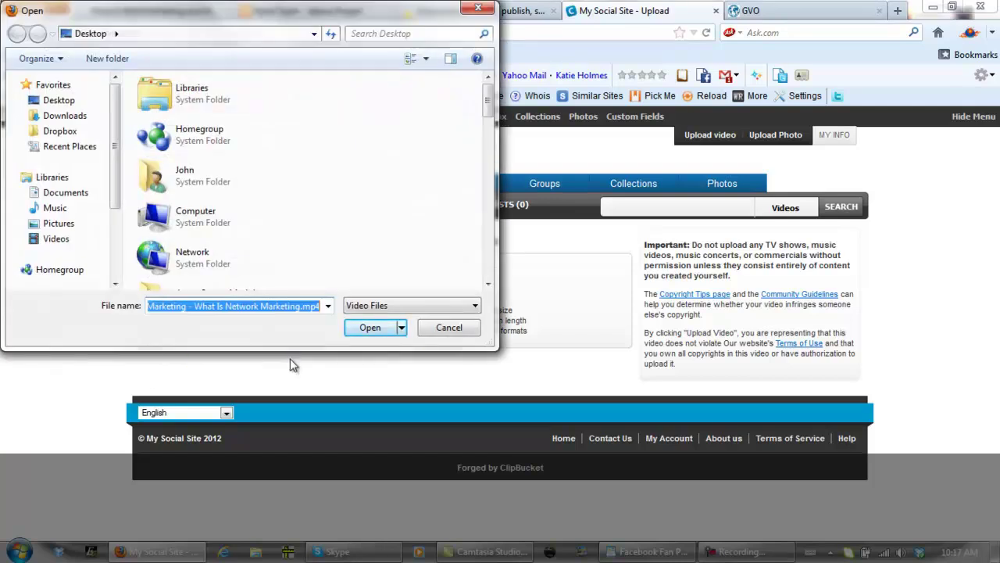
click(368, 328)
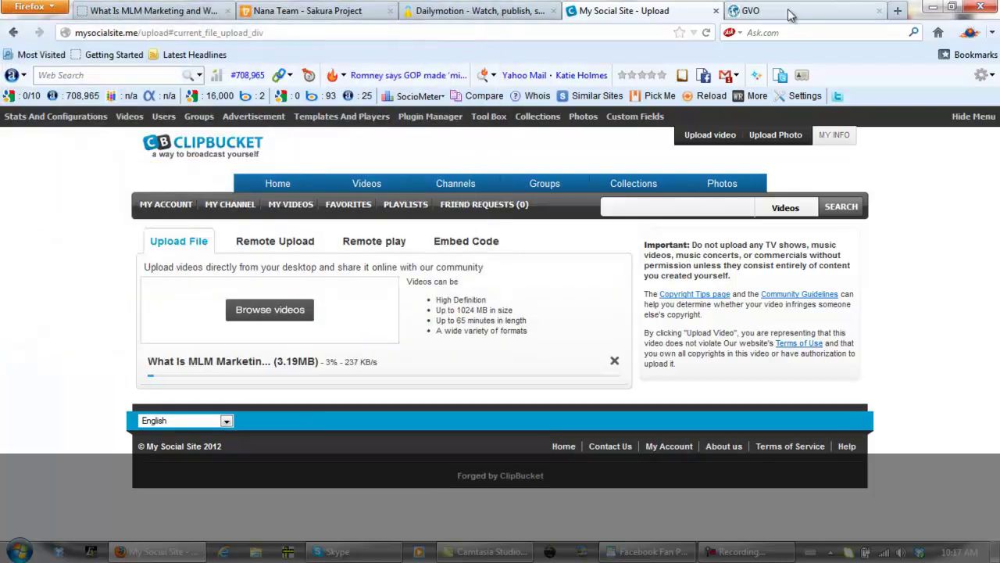
Open the Easy Video Producer upload form on GVO and title the video "What Is MLM Marketing - What Is Network Marketing"
key(ctrl+Tab)
scroll(63, 343, down, 5)
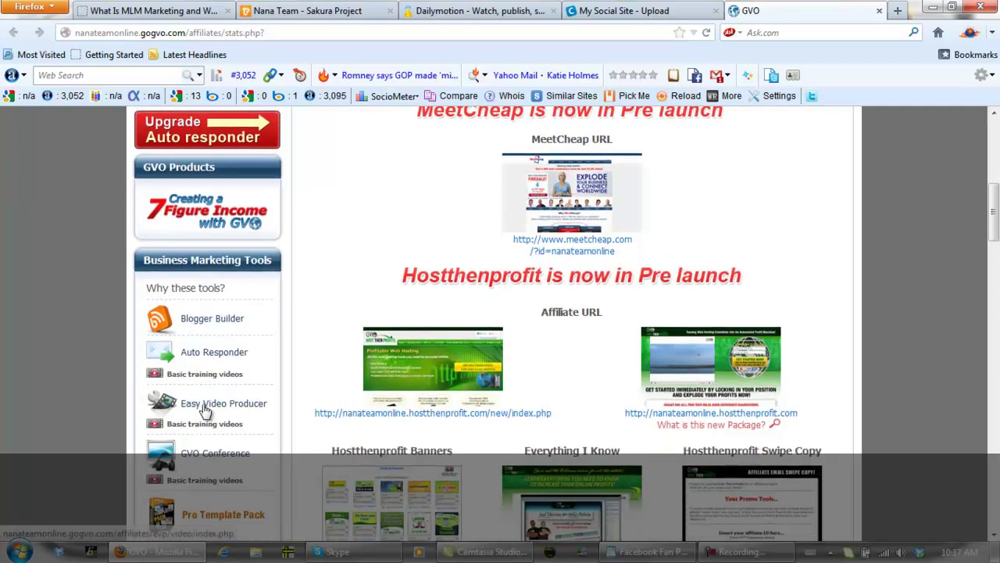
click(207, 406)
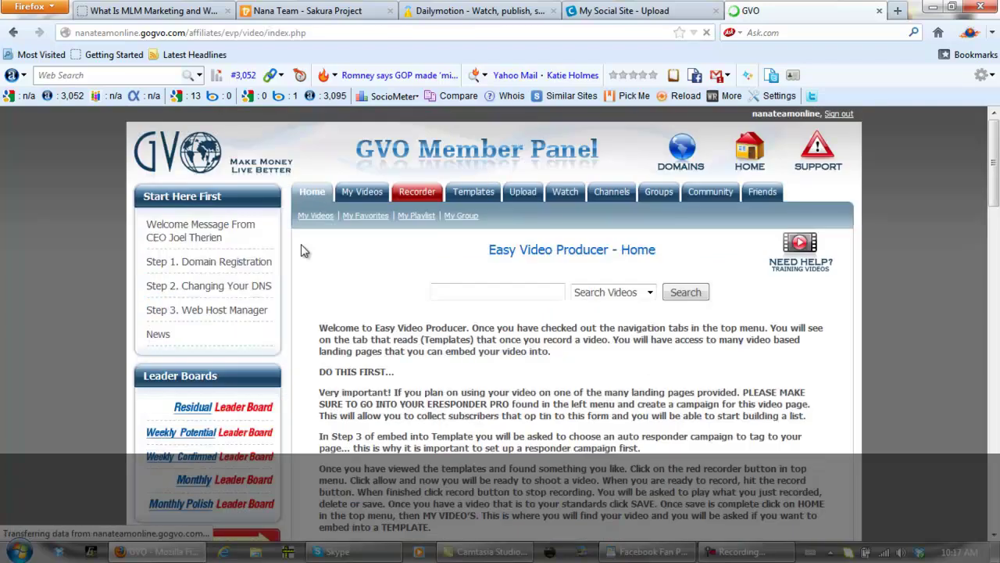
click(528, 193)
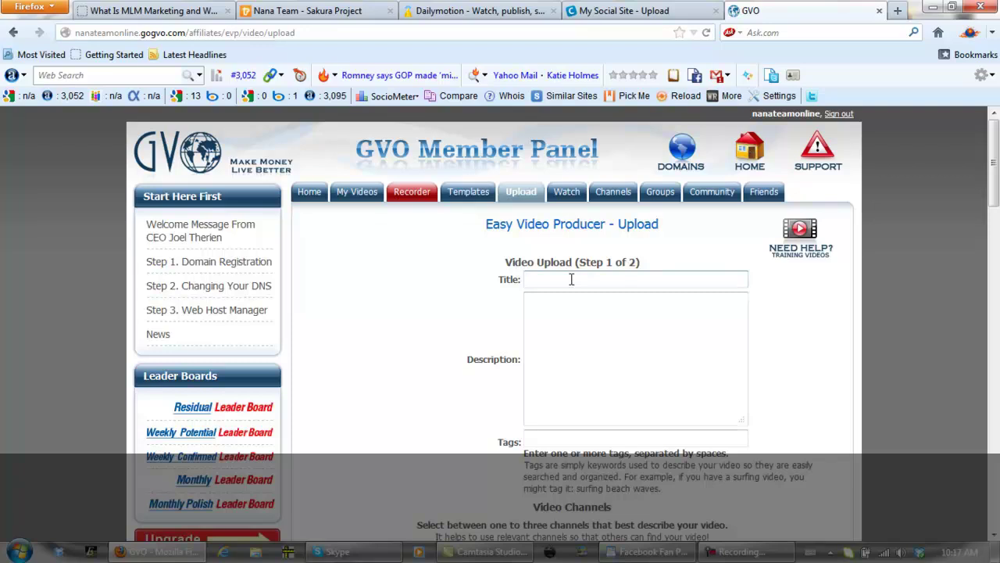
click(571, 279)
text(What Is MLM Marketing - What Is Network Marketing)
Copy the WordPad text from the pdimi.com post link through the youtube.com/internetworktraining link, and return to the GVO upload form
click(576, 357)
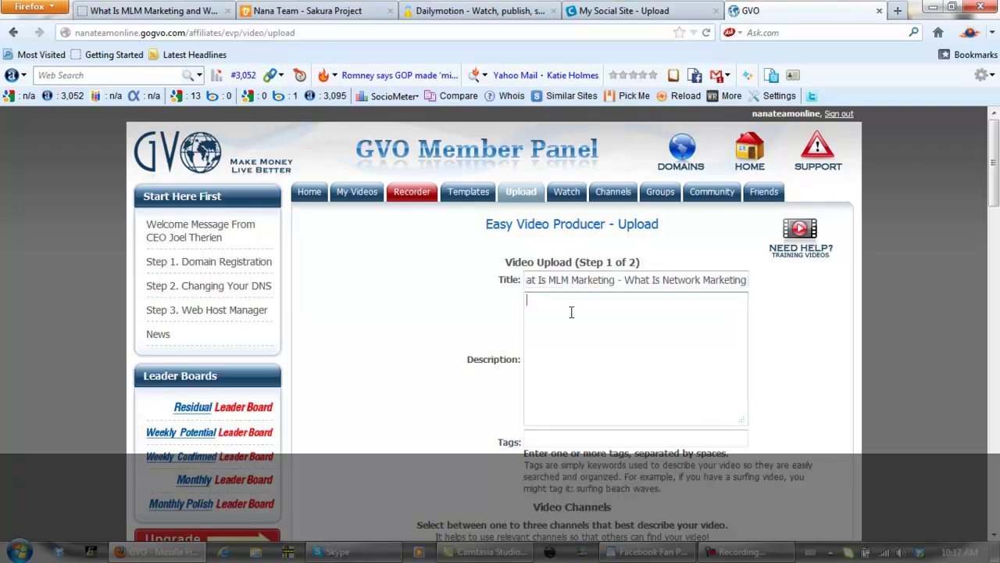
click(648, 552)
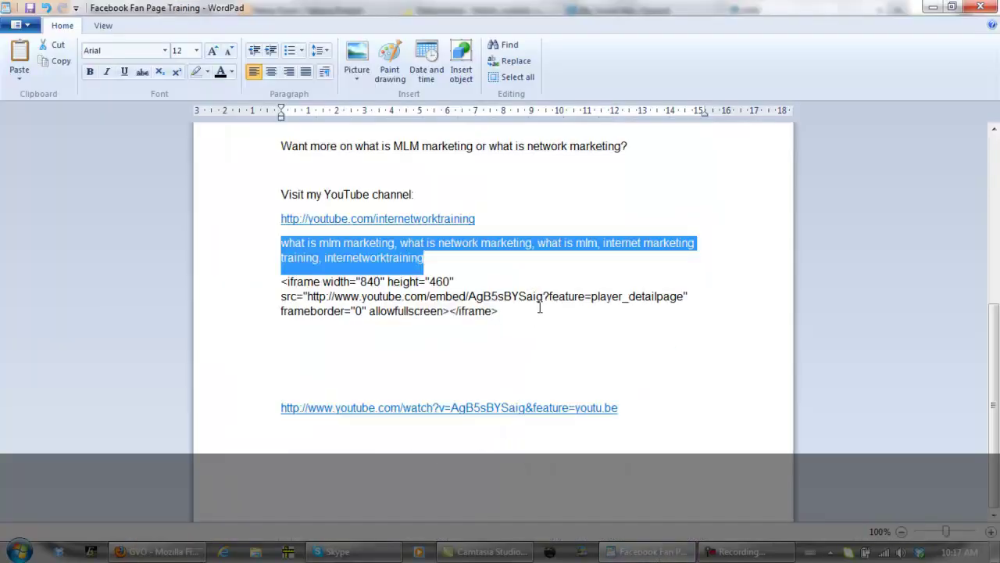
scroll(540, 307, up, 5)
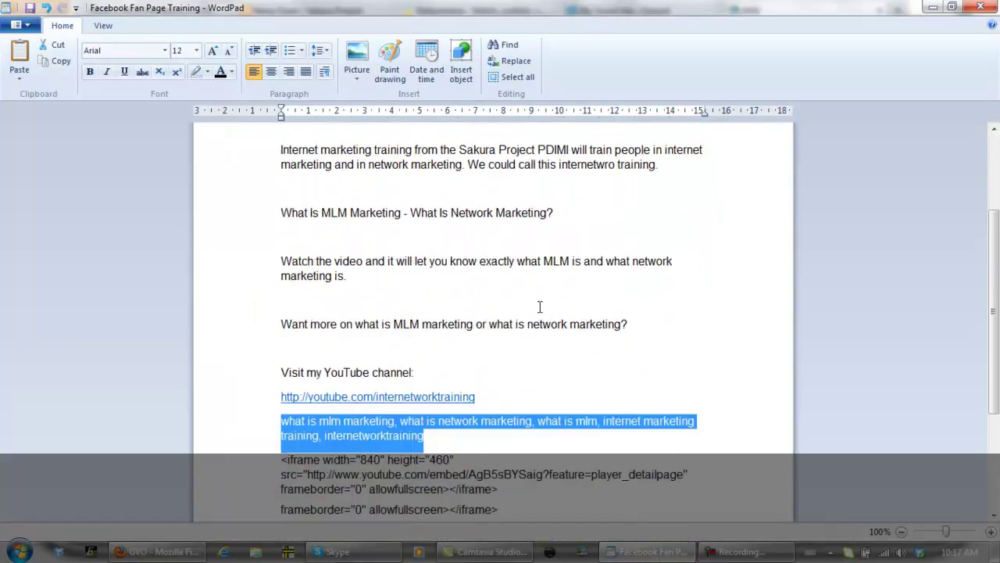
scroll(539, 307, down, 1)
drag(490, 349, 275, 78)
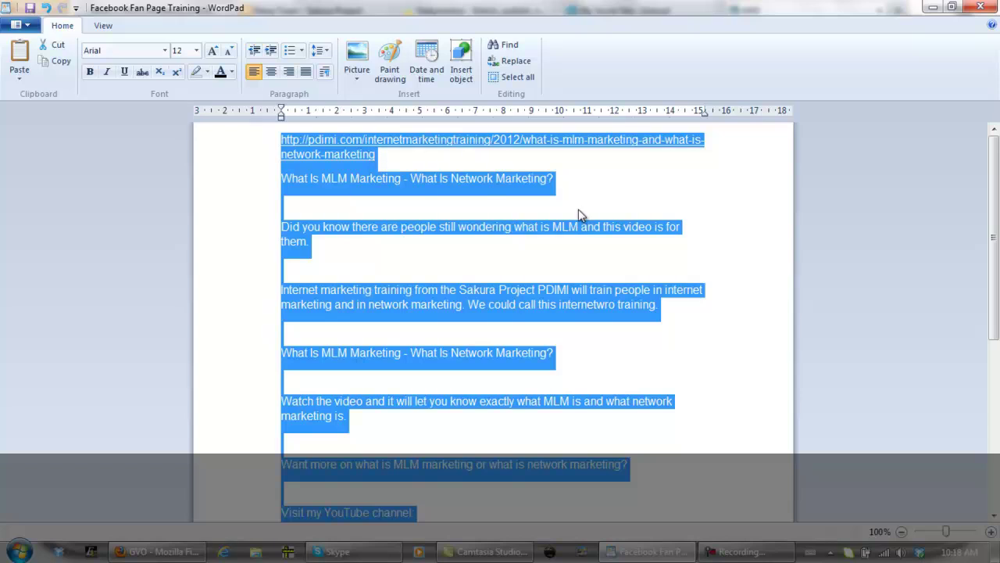
click(629, 549)
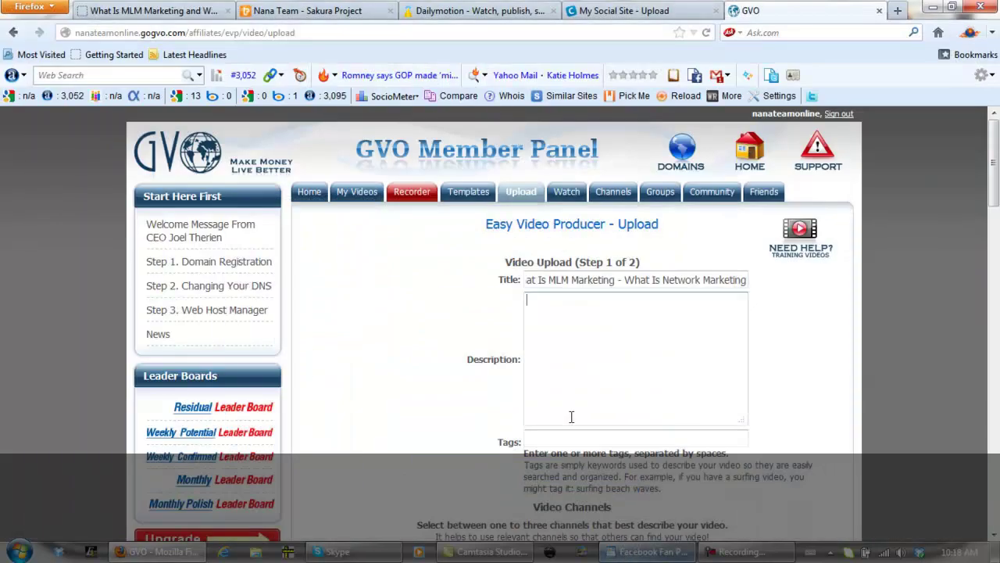
Set the Dailymotion video's channel to Tech and insert the copied WordPad text as its description
click(431, 14)
scroll(34, 295, down, 4)
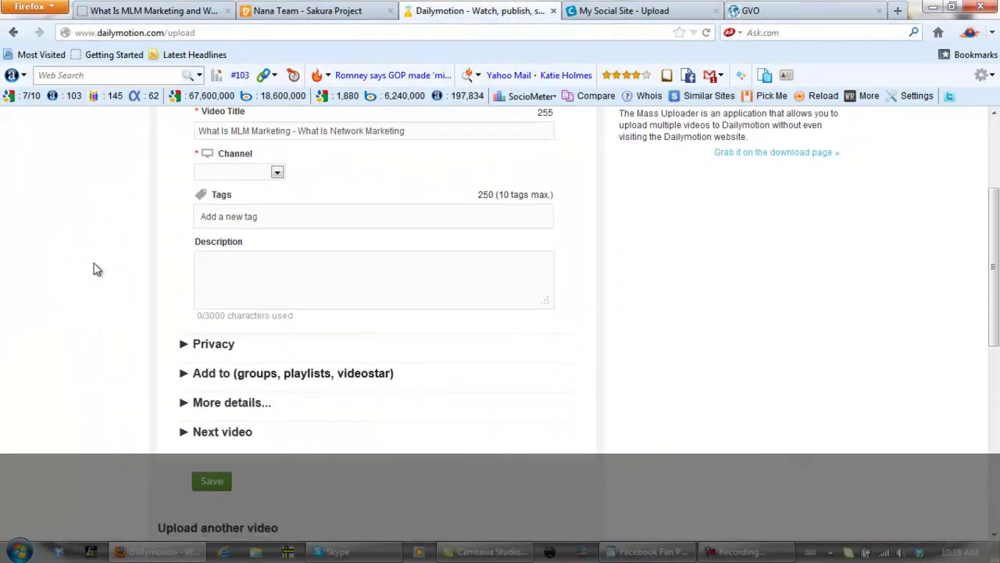
click(276, 172)
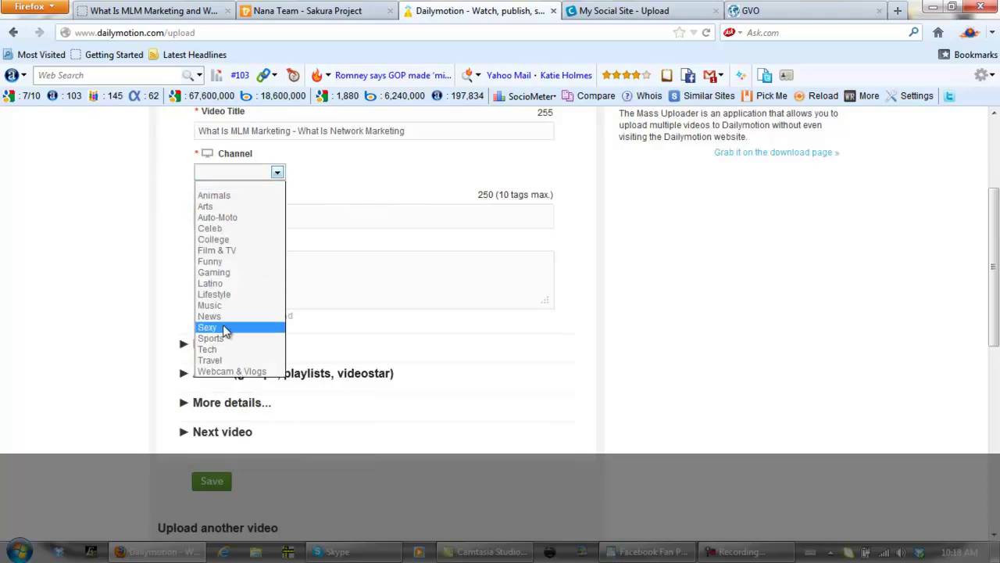
click(221, 351)
click(259, 273)
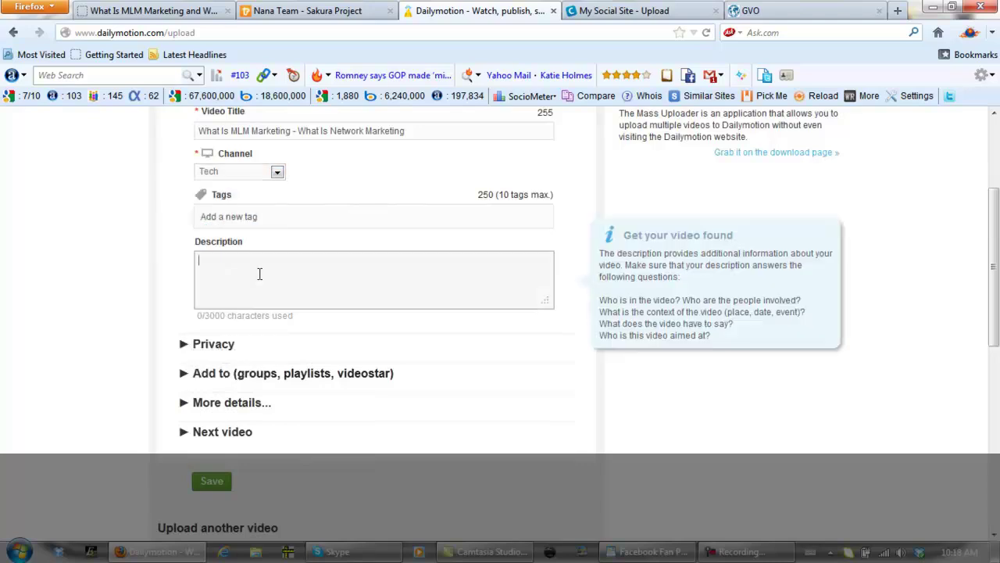
key(ctrl+v)
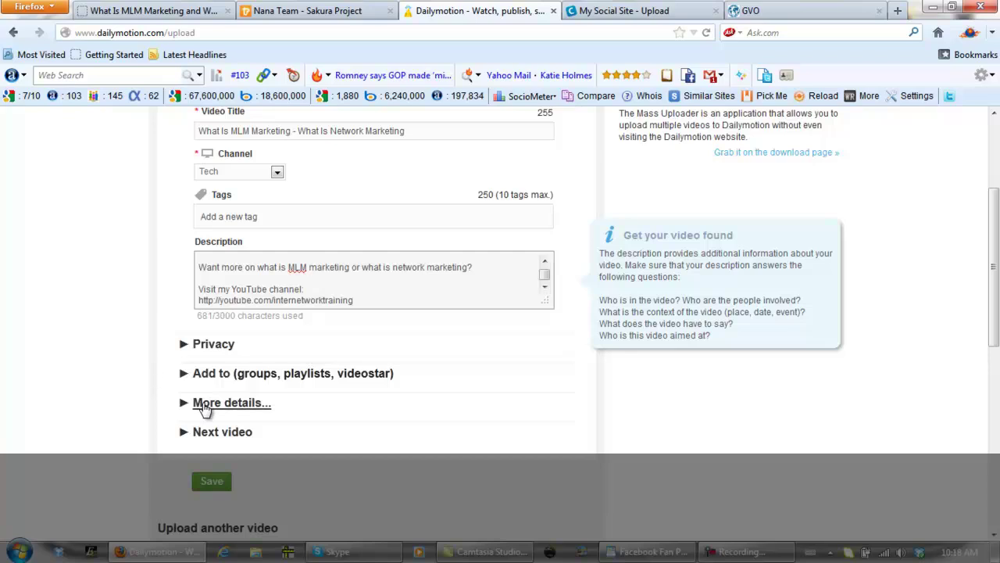
Add the Dailymotion video to the Internet Marketing Training, Profit From Internet and Internet Marketing playlists
click(200, 374)
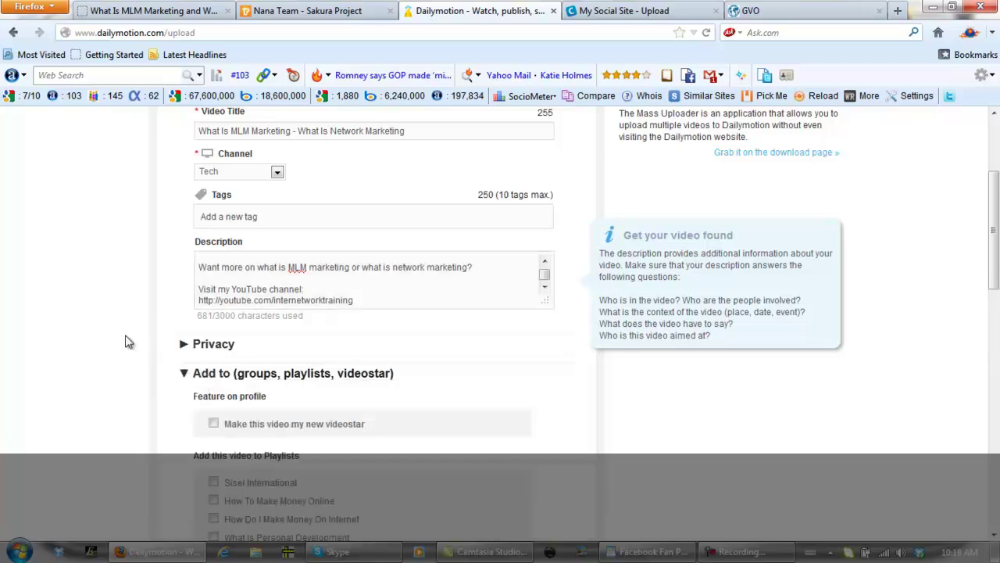
scroll(126, 334, down, 3)
scroll(130, 320, down, 4)
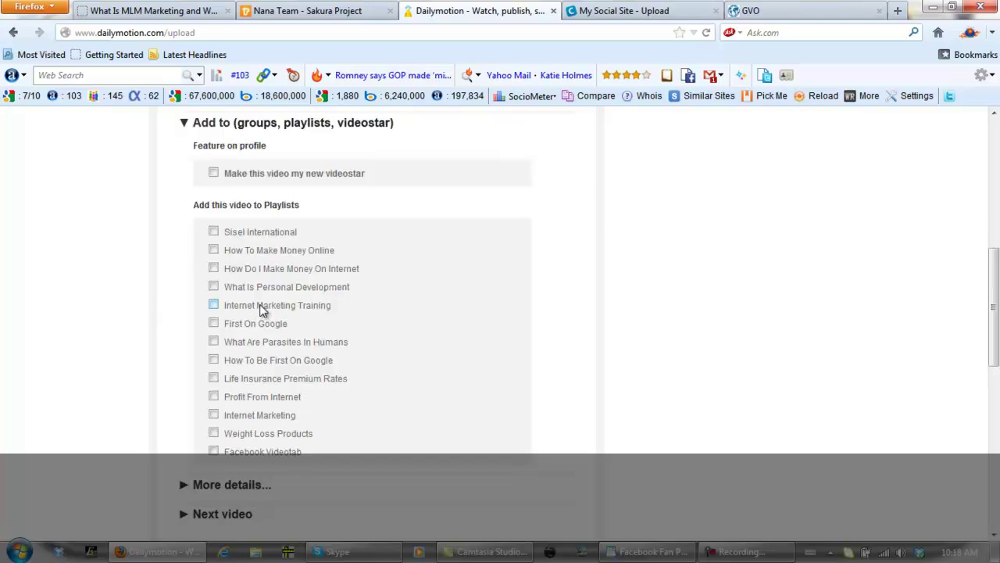
click(215, 304)
click(214, 415)
scroll(440, 287, up, 7)
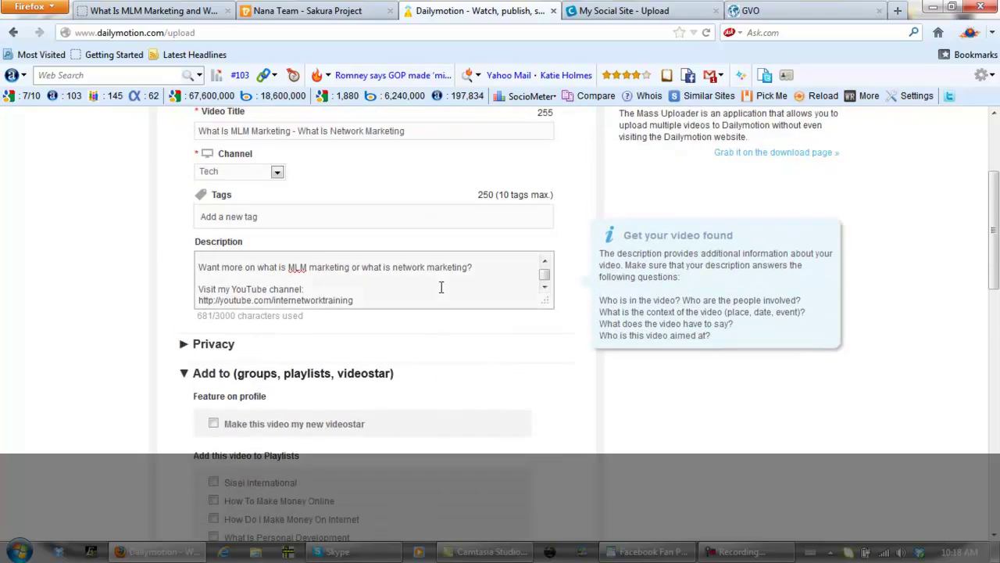
Switch to the My Social Site upload form and replace the video's description with the copied WordPad text
click(629, 11)
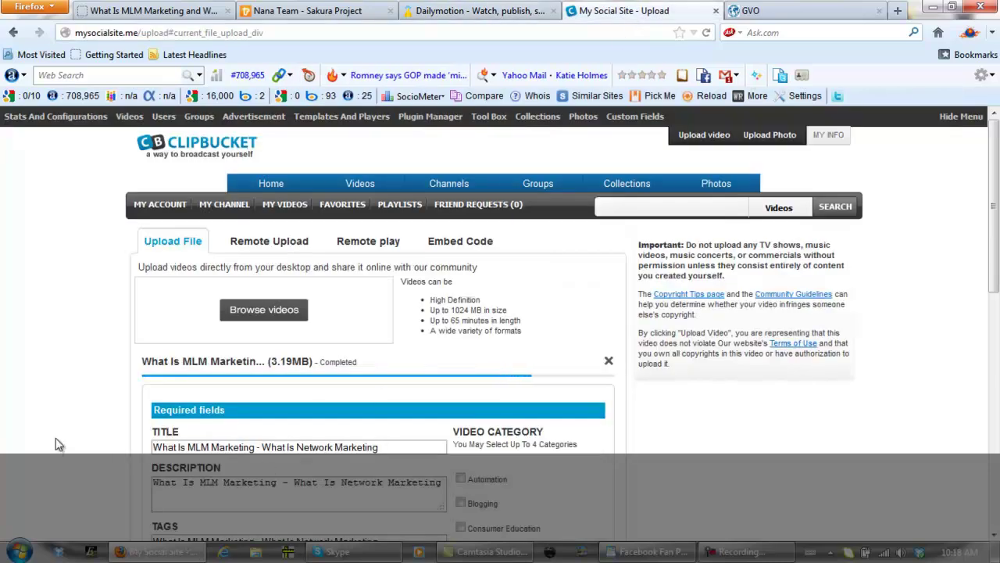
scroll(65, 361, down, 4)
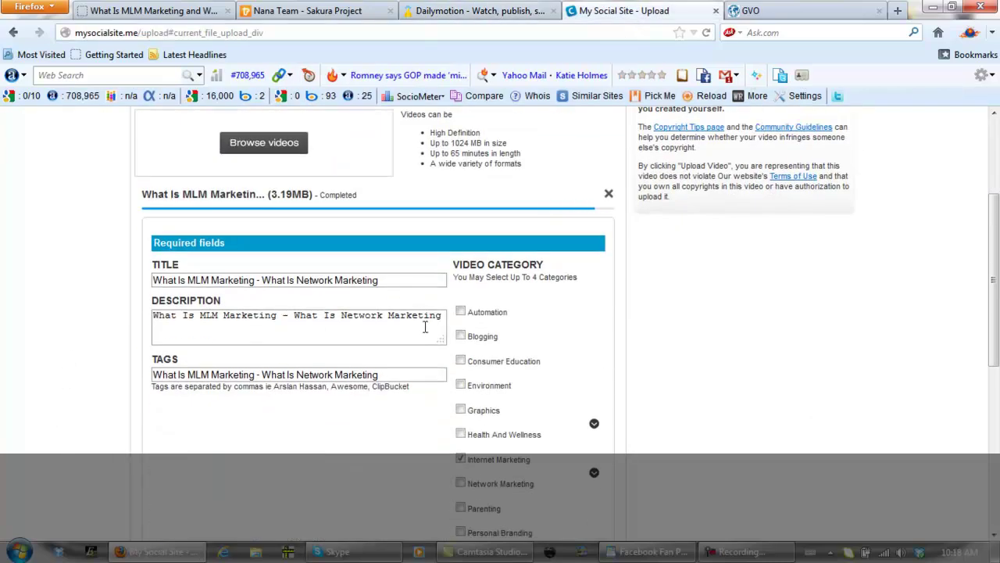
drag(444, 315, 47, 306)
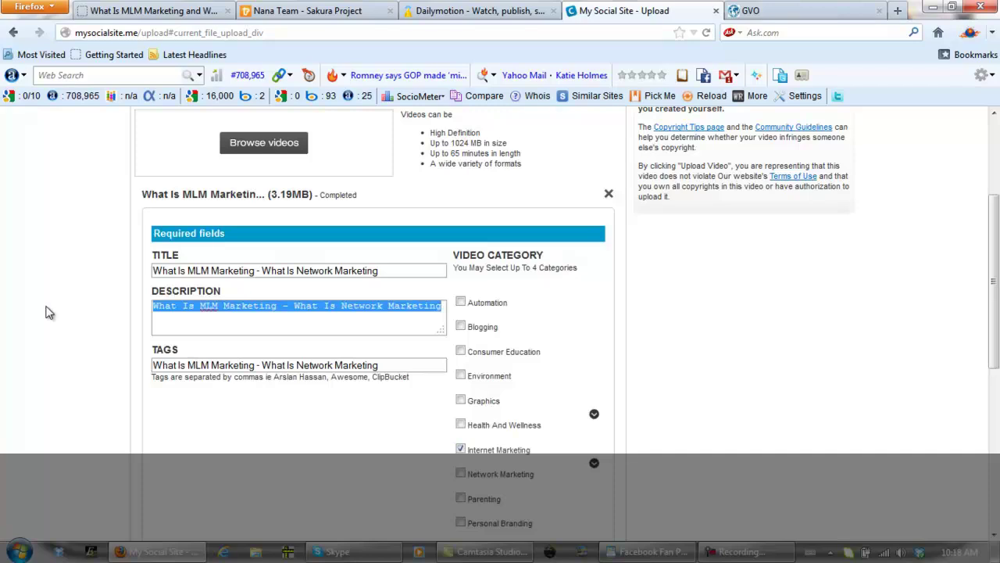
key(ctrl+v)
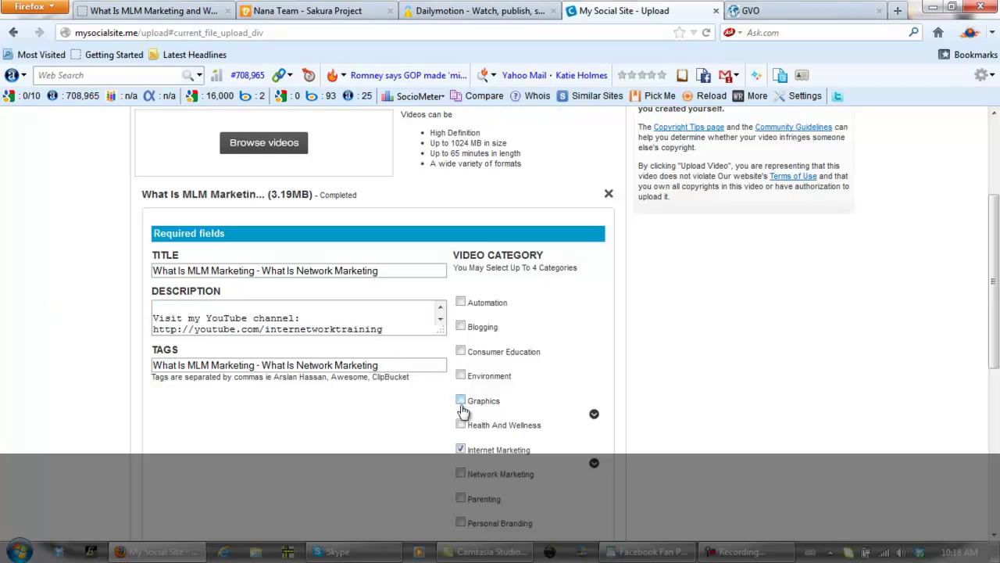
Add the My Social Site video to the Network Marketing, MLM and Video Marketing categories
click(461, 474)
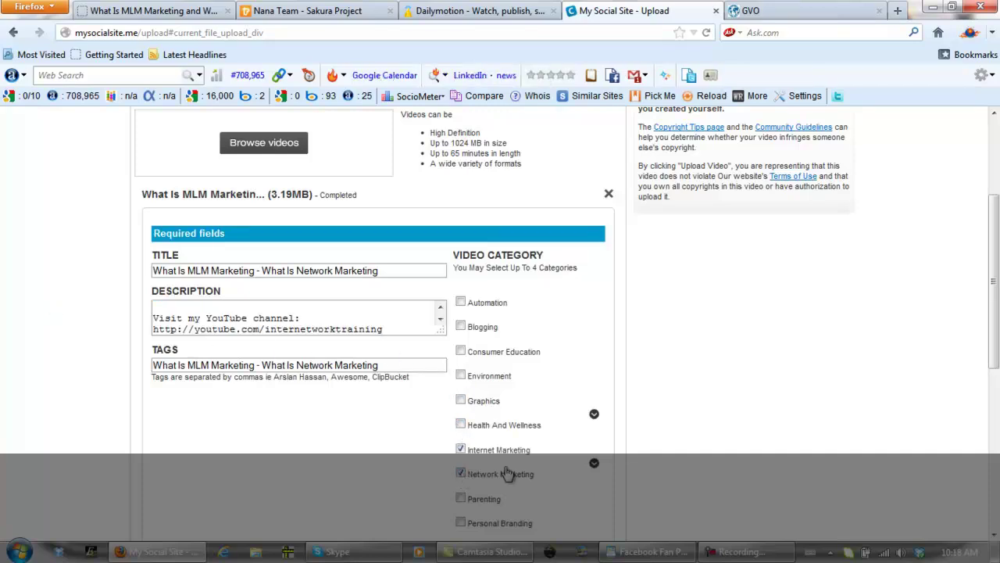
scroll(410, 430, down, 4)
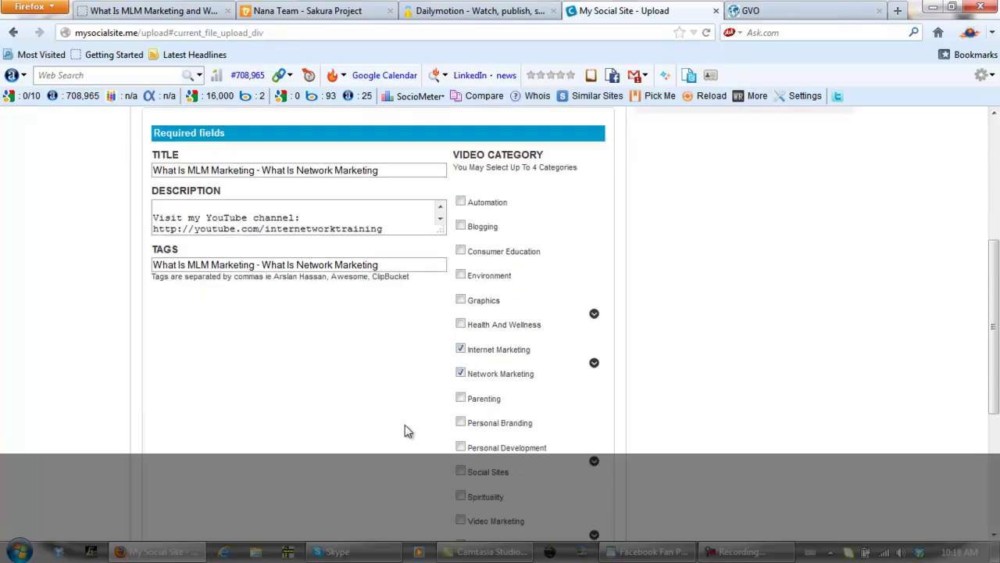
click(594, 296)
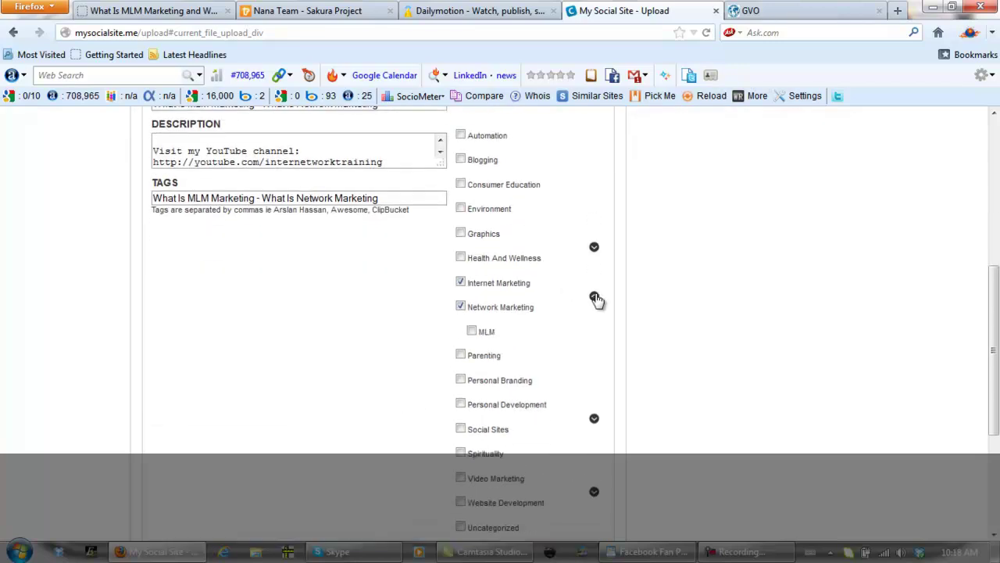
click(482, 334)
scroll(328, 435, down, 2)
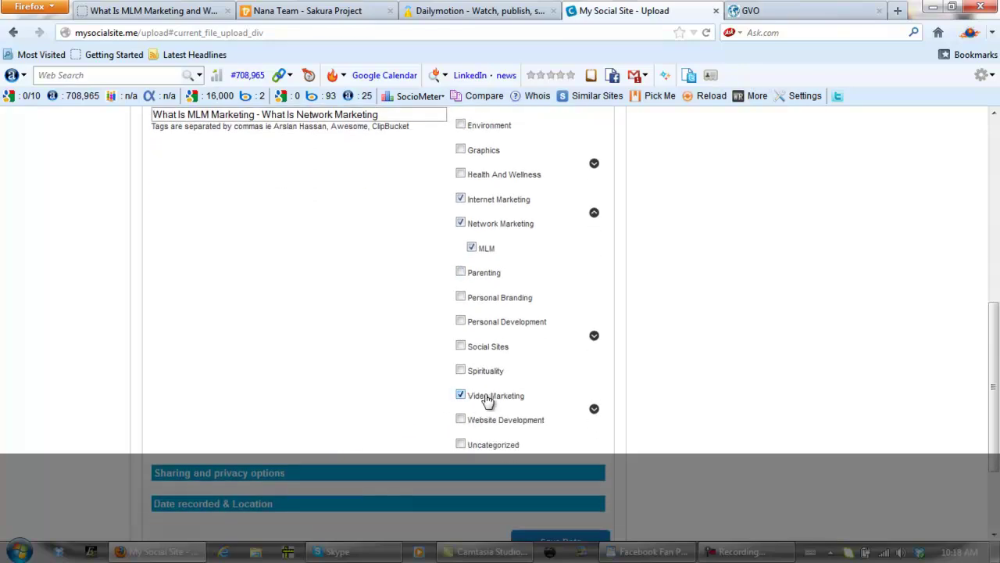
Switch to the GVO upload form and insert the copied WordPad text as the video description
click(799, 14)
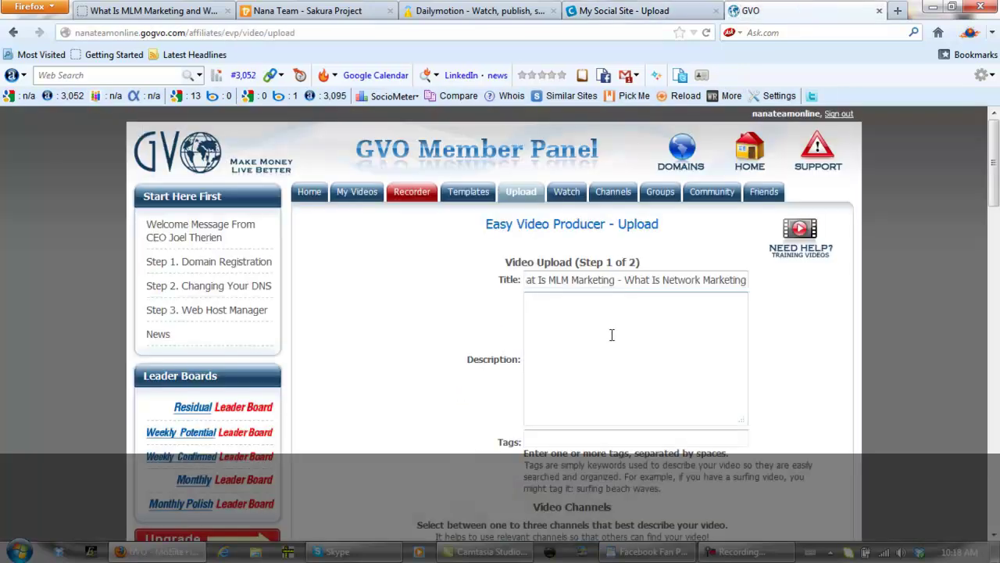
text(What Is MLM Marketing - What Is Network Marketing?  Watch the video and it will let you know exactly what MLM is and what network marketing is.  Want more on what is MLM marketing or what is network marketing?  Visit my YouTube channel: http://youtube.com/internetworktraining)
scroll(477, 302, down, 3)
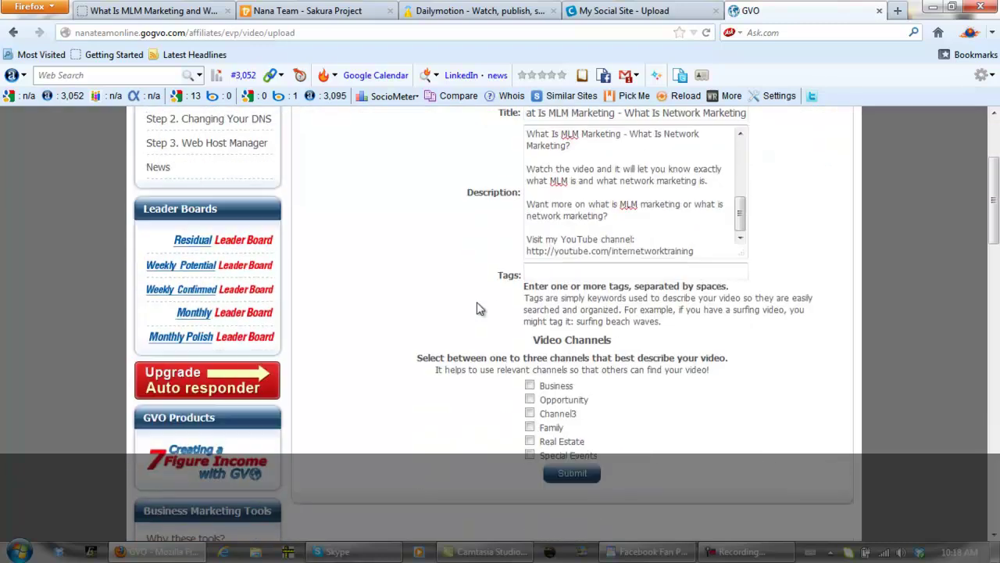
Copy the comma-separated keywords from "what is mlm marketing" to "internetworktraining" in WordPad, and return to the browser
click(642, 554)
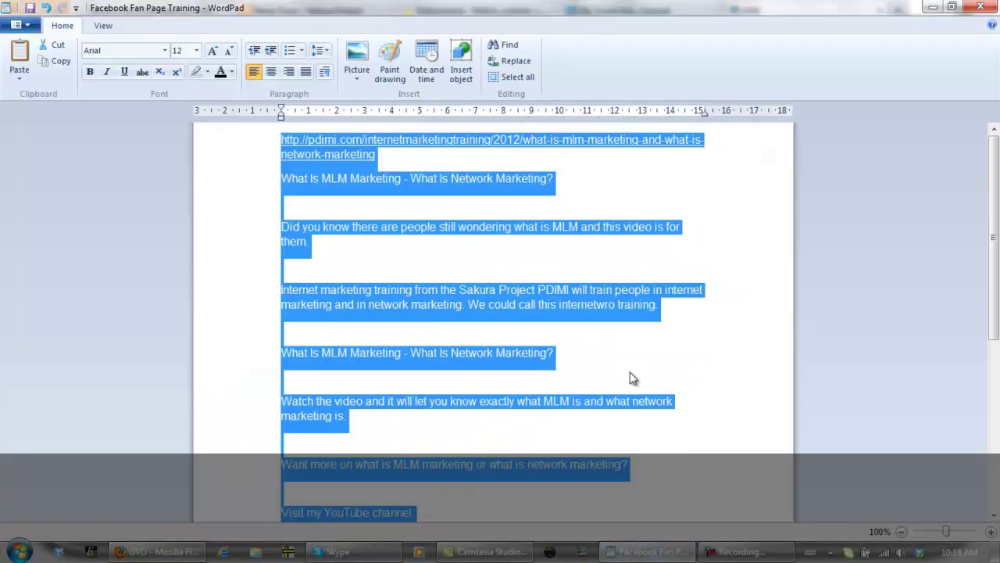
scroll(631, 371, down, 6)
drag(437, 329, 286, 311)
key(ctrl+c)
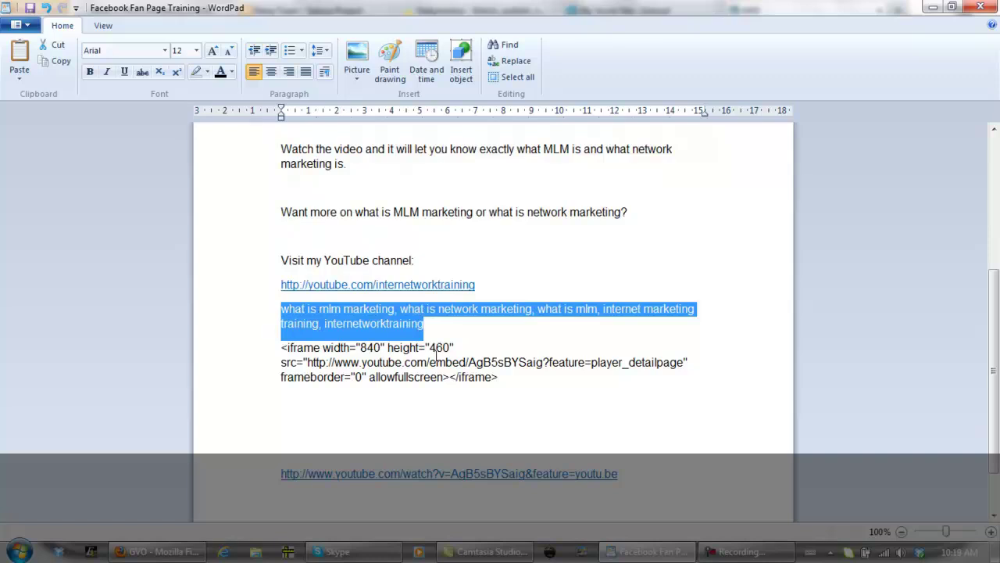
click(625, 554)
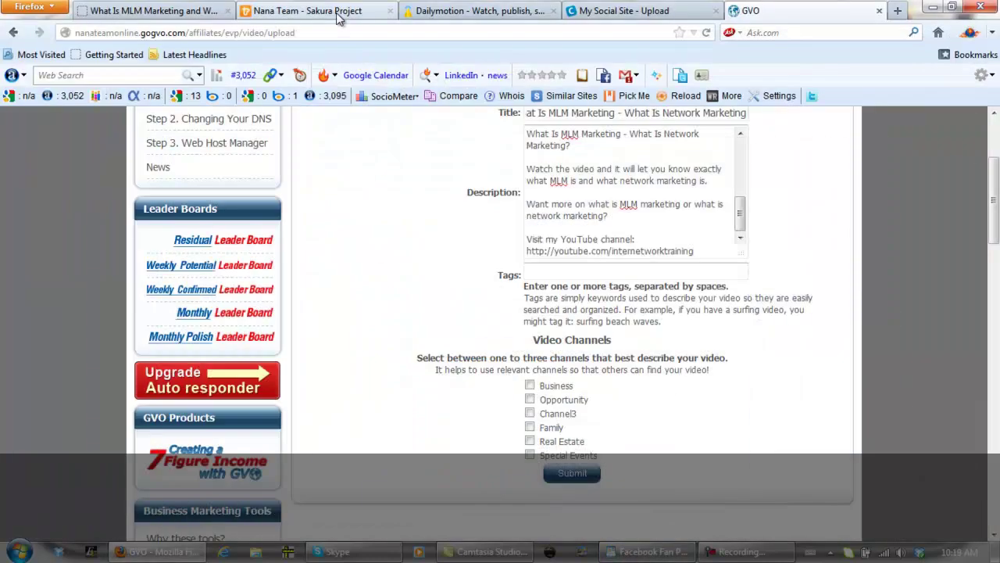
Insert the copied keywords as the Dailymotion video's tags and save the video details
click(504, 15)
click(269, 216)
key(ctrl+v)
scroll(148, 306, down, 5)
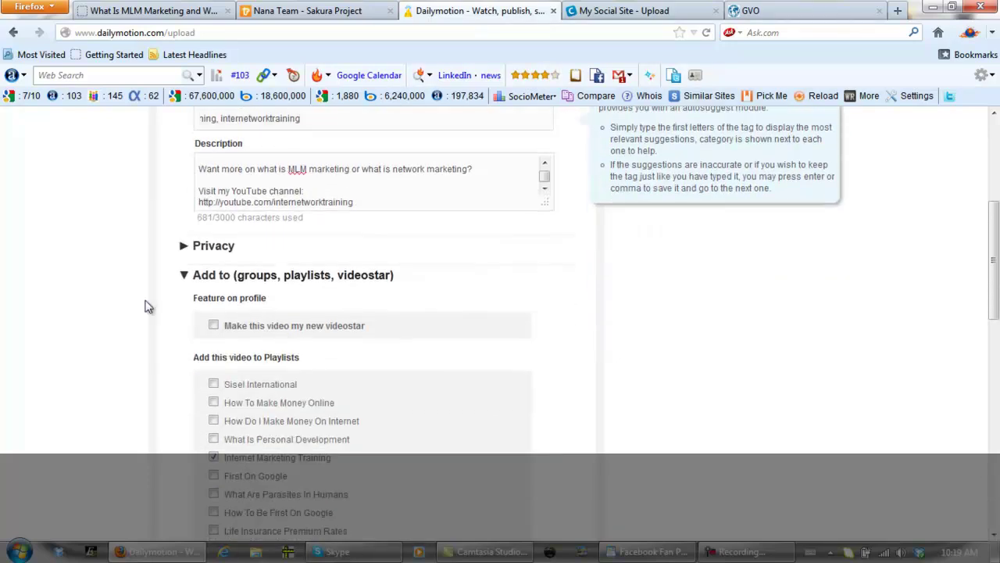
scroll(145, 305, up, 10)
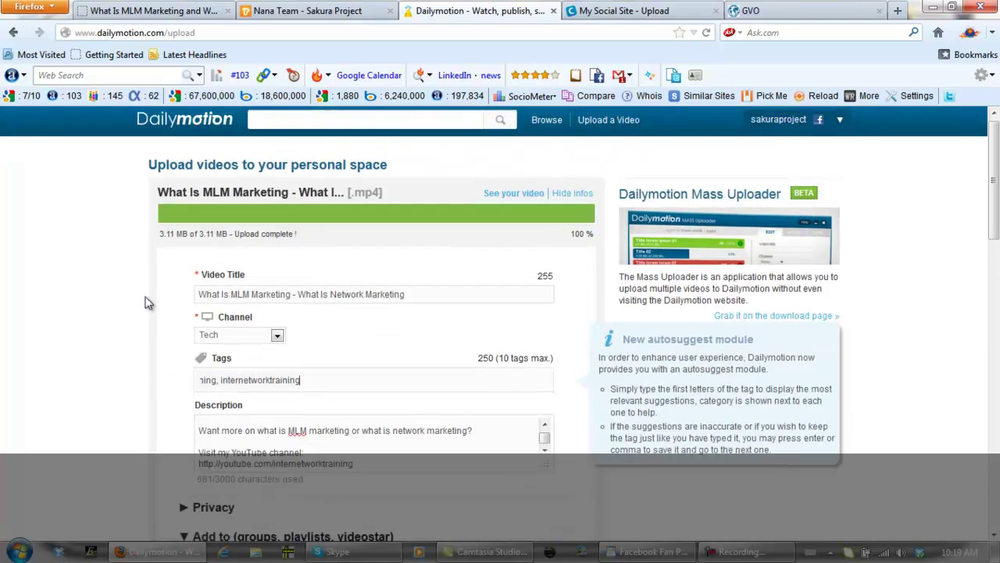
scroll(83, 305, down, 10)
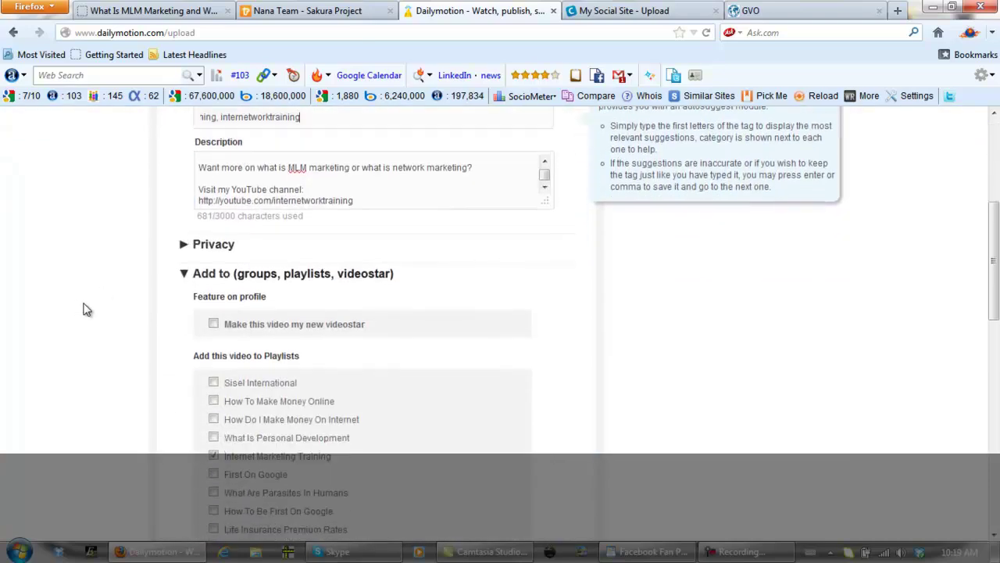
scroll(88, 304, down, 3)
click(214, 314)
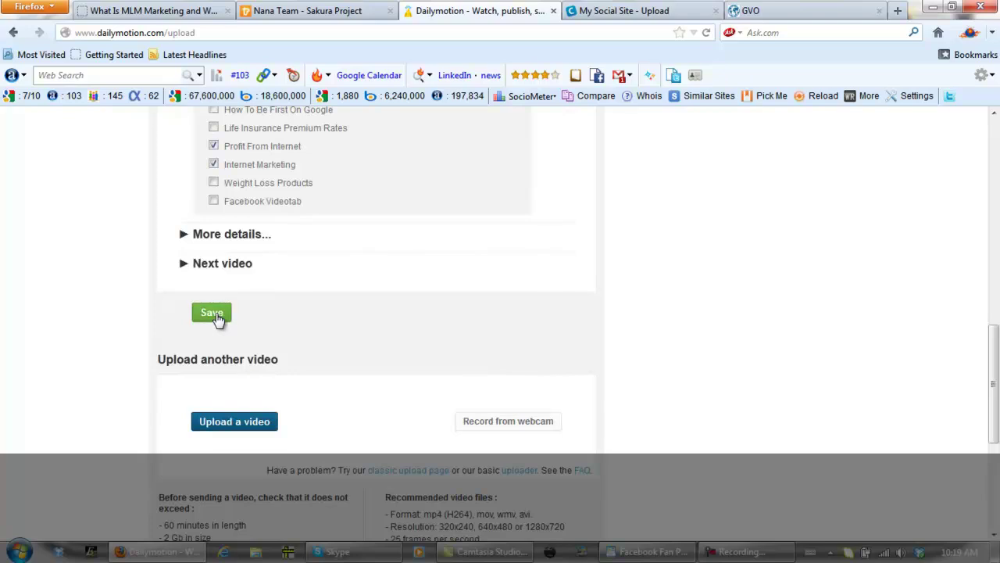
Replace the My Social Site video's tags with the copied keywords and save the data
click(623, 11)
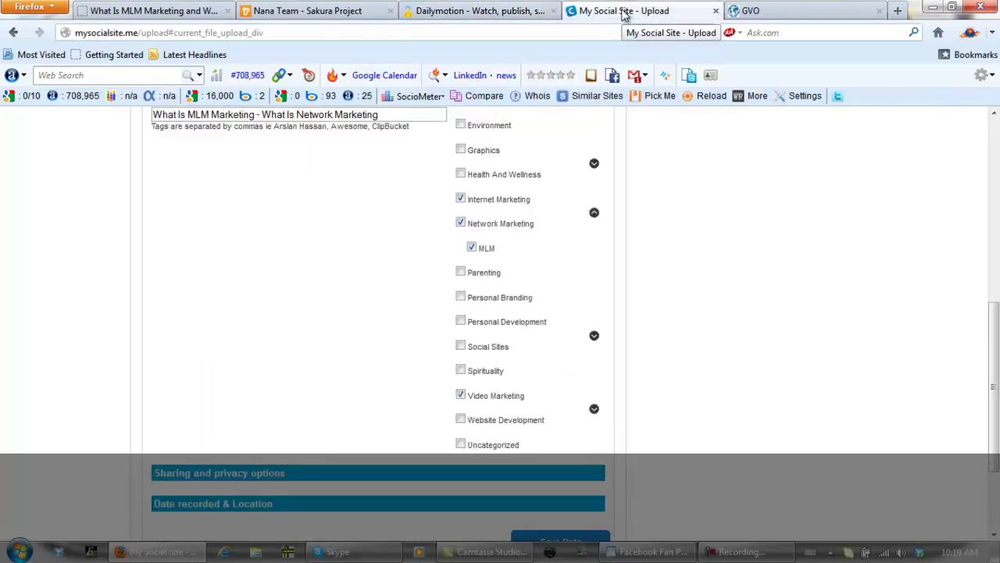
scroll(390, 118, up, 2)
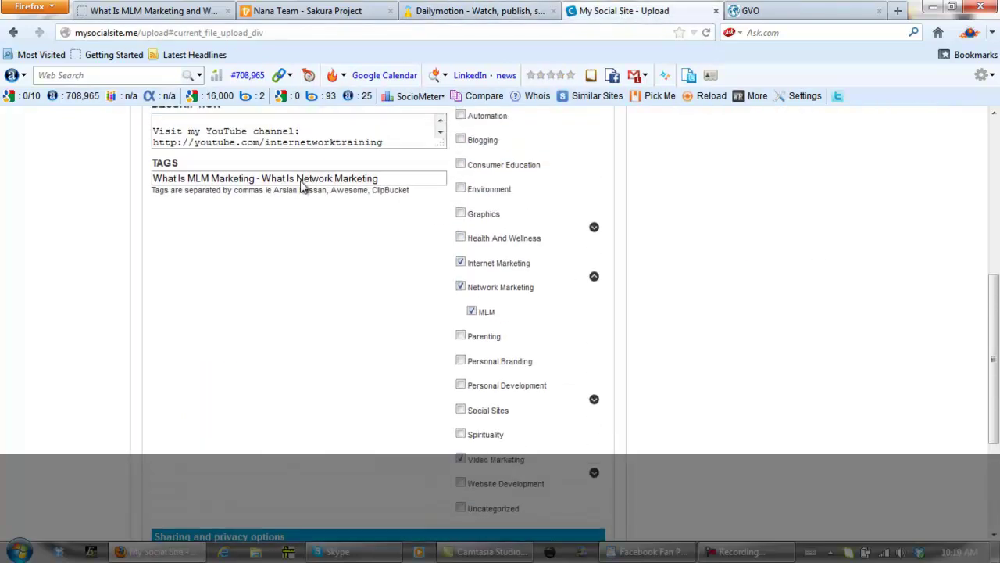
drag(385, 198, 109, 197)
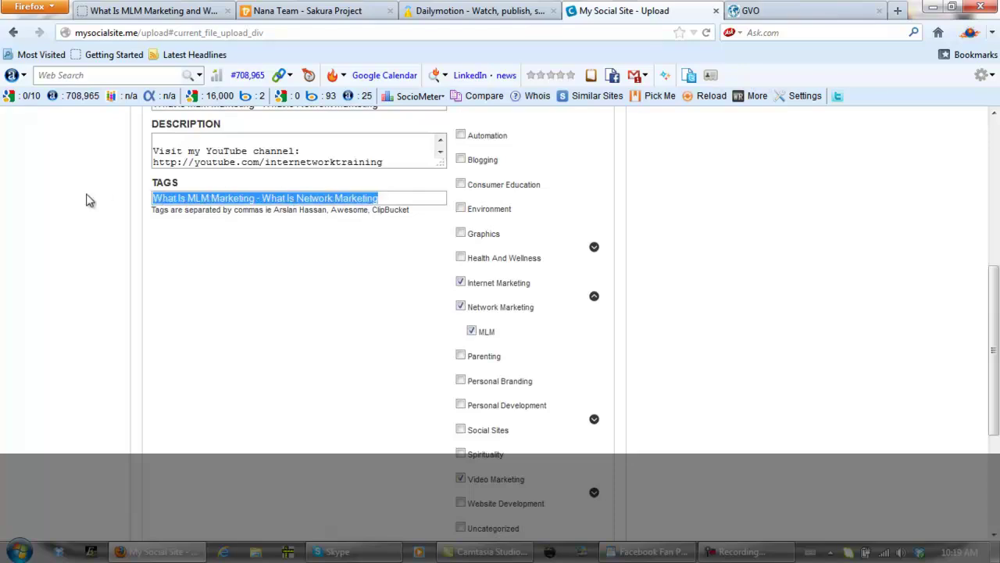
key(ctrl+v)
scroll(89, 201, down, 4)
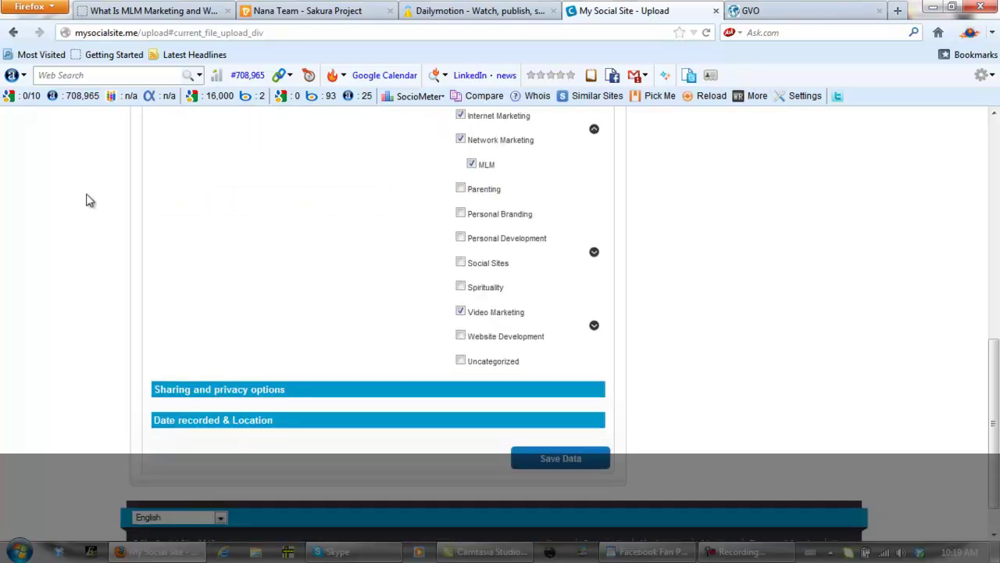
click(558, 459)
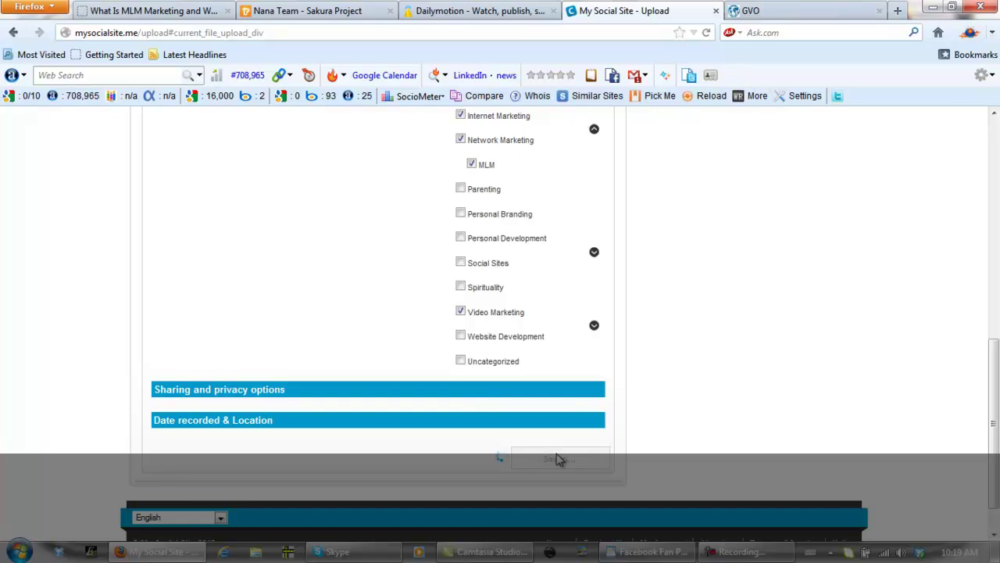
click(739, 552)
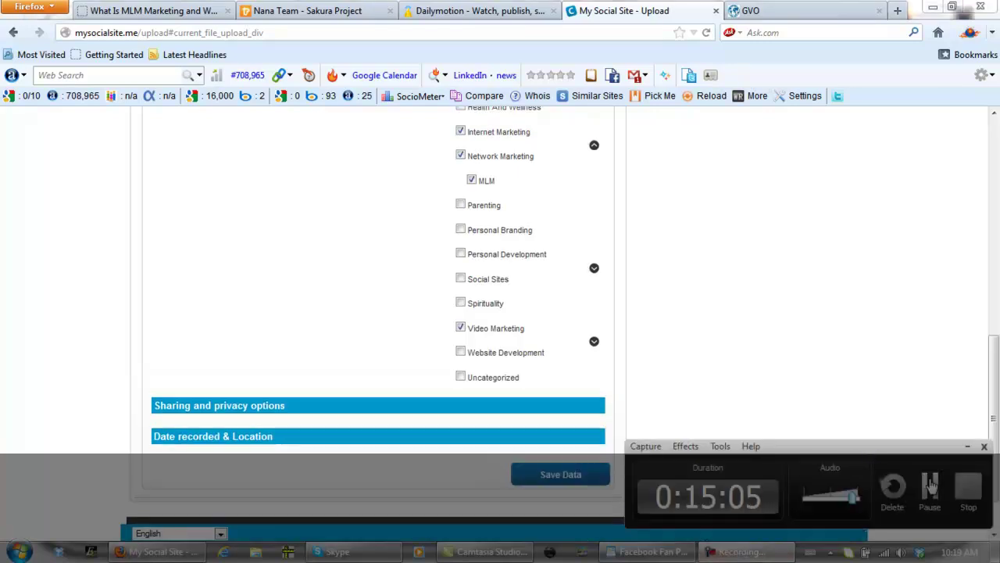
click(968, 446)
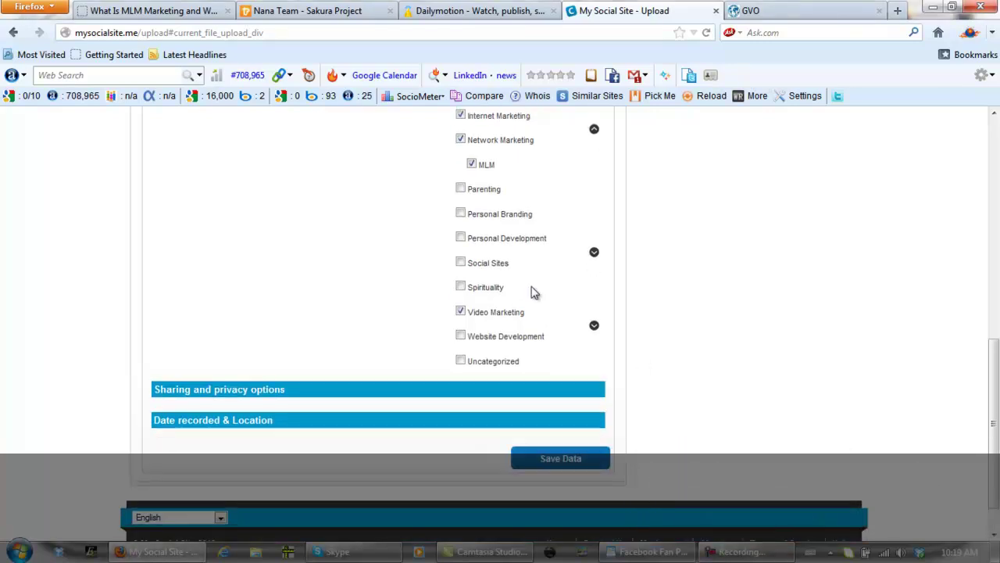
In WordPad, add below the keywords the line "what_is_mlm_marketing what_is_network_makreting what_is_mlm internet_marketing_training internetworktraining"
click(645, 551)
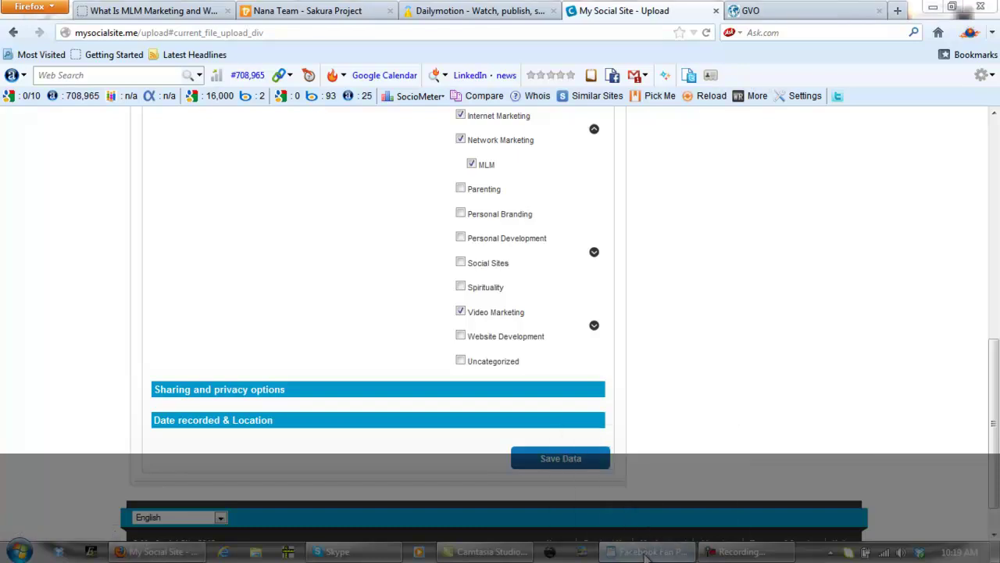
click(482, 328)
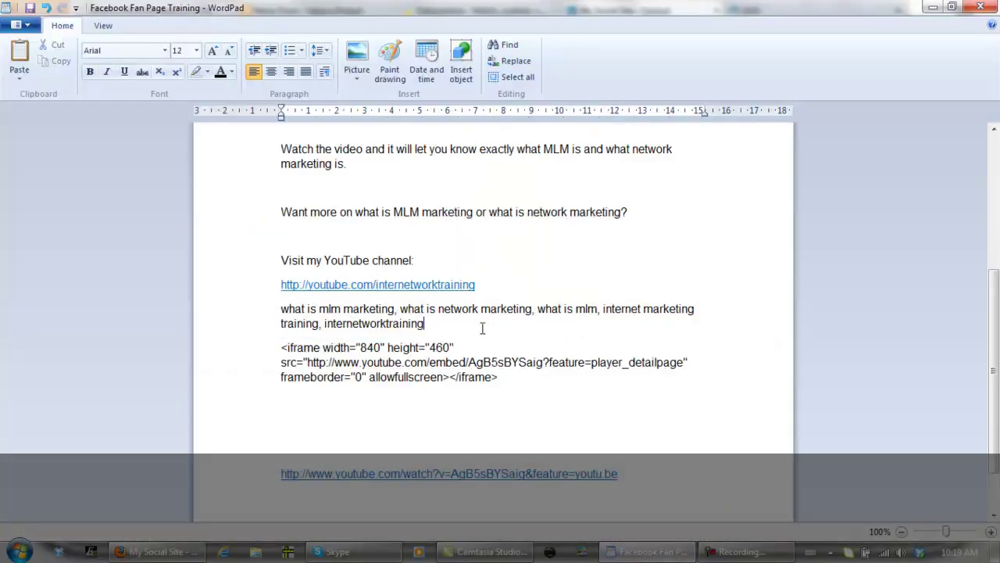
key(Return)
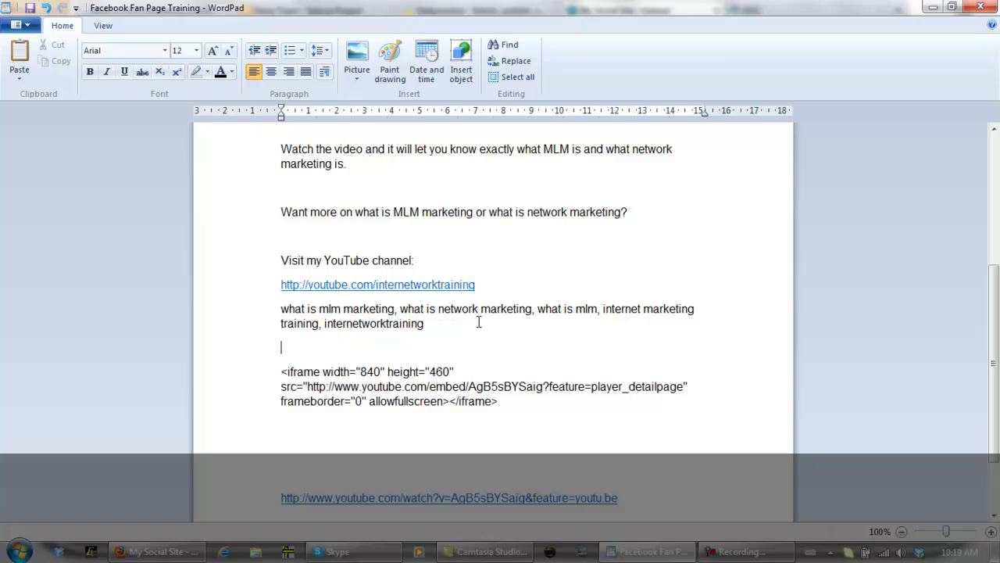
text(what_is_mlm_marketing what_is_network_makreting what_is_mlm internet_marketing_training internetworktraining)
drag(533, 368, 266, 350)
click(584, 384)
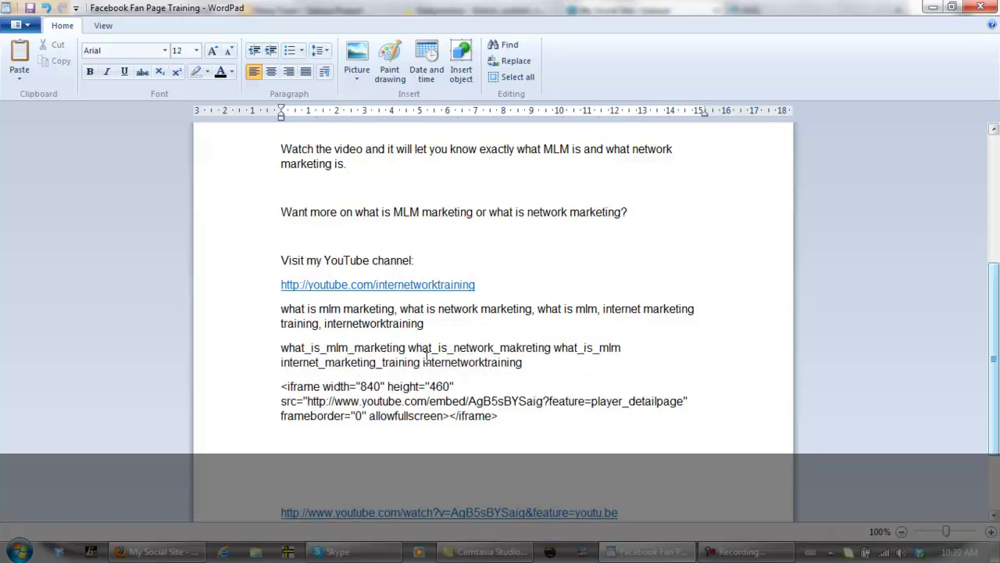
key(Return)
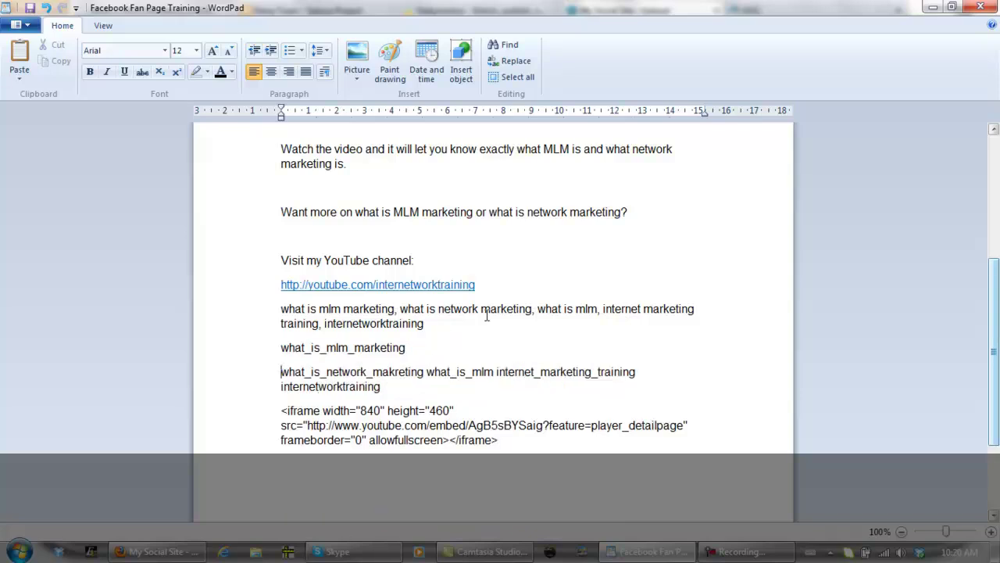
click(237, 351)
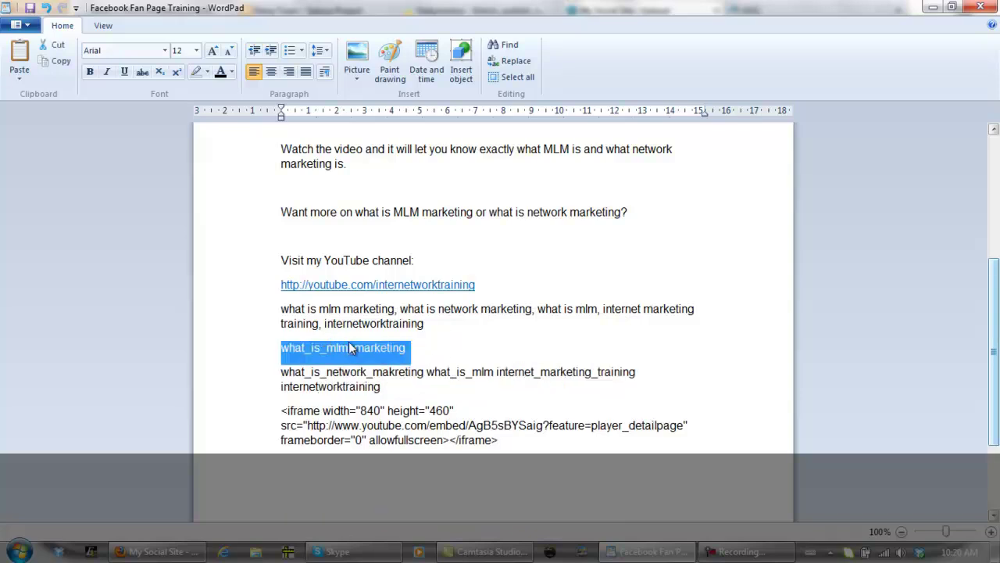
click(411, 349)
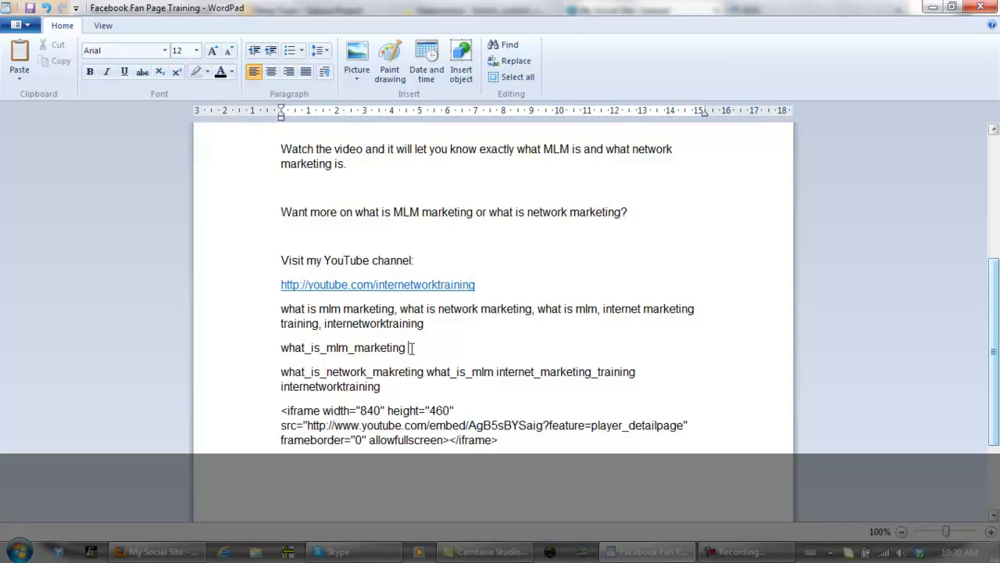
key(Delete)
Copy the underscore-joined keyword line in WordPad, and close the Dailymotion and My Social Site pages in the browser
drag(521, 363, 286, 348)
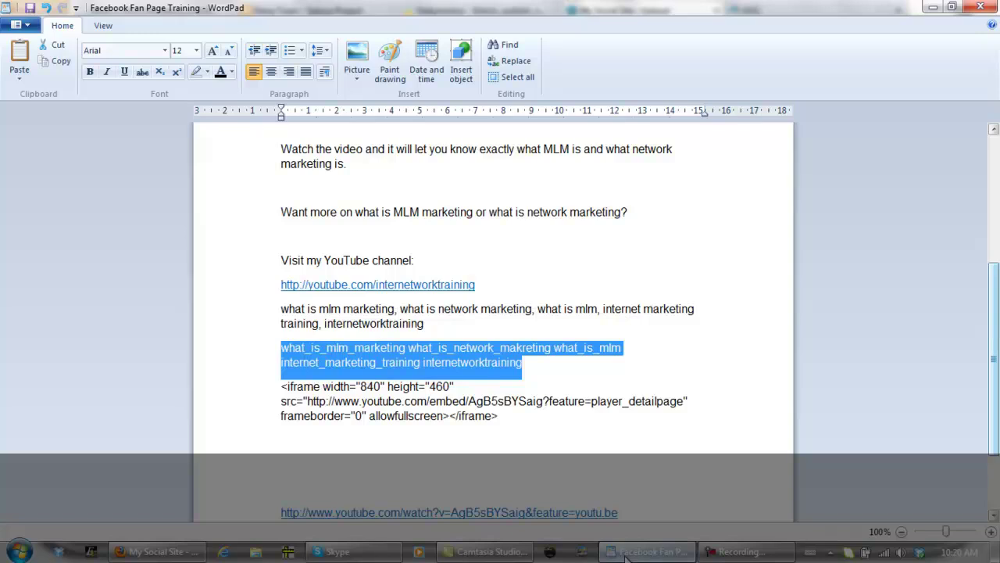
click(160, 551)
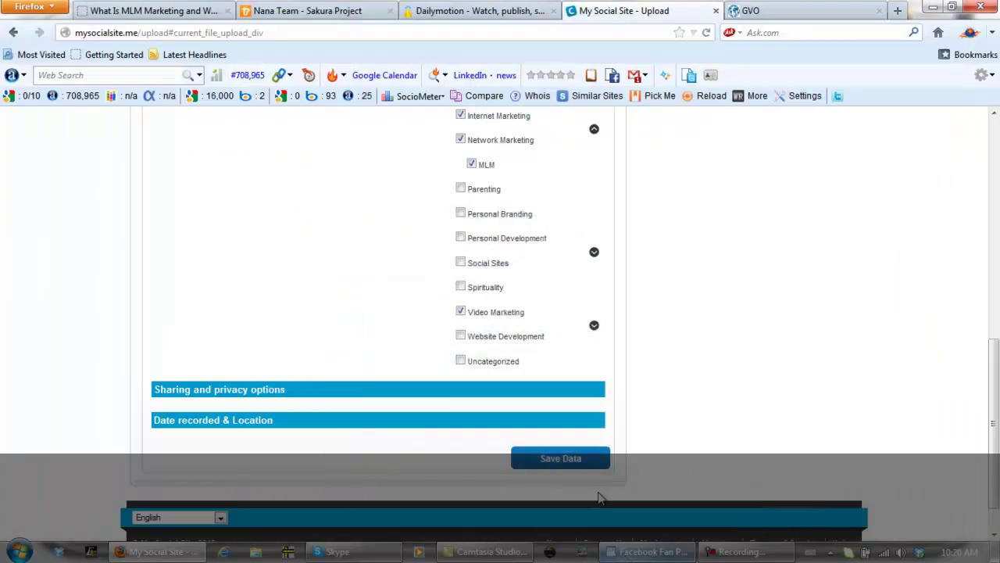
click(545, 12)
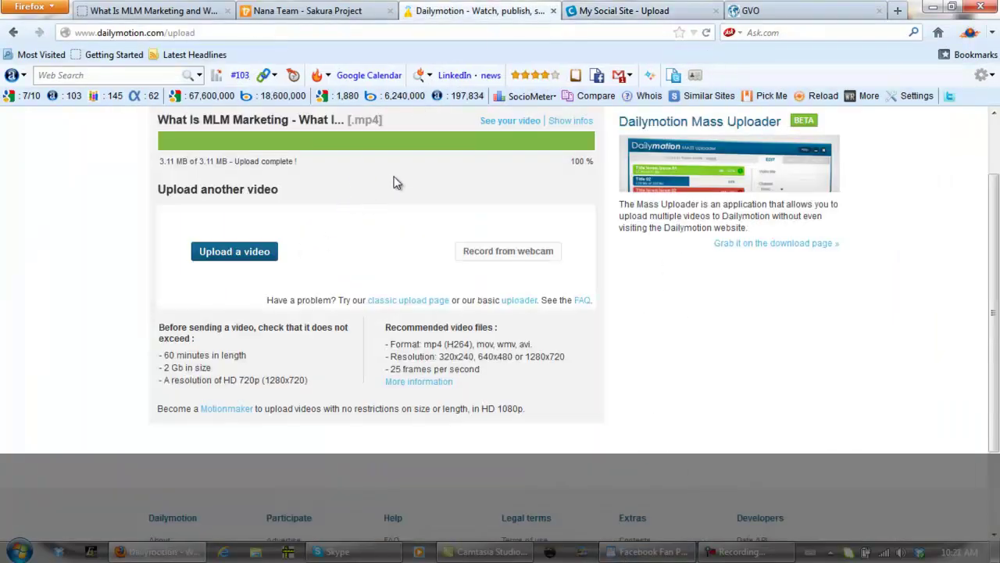
click(553, 10)
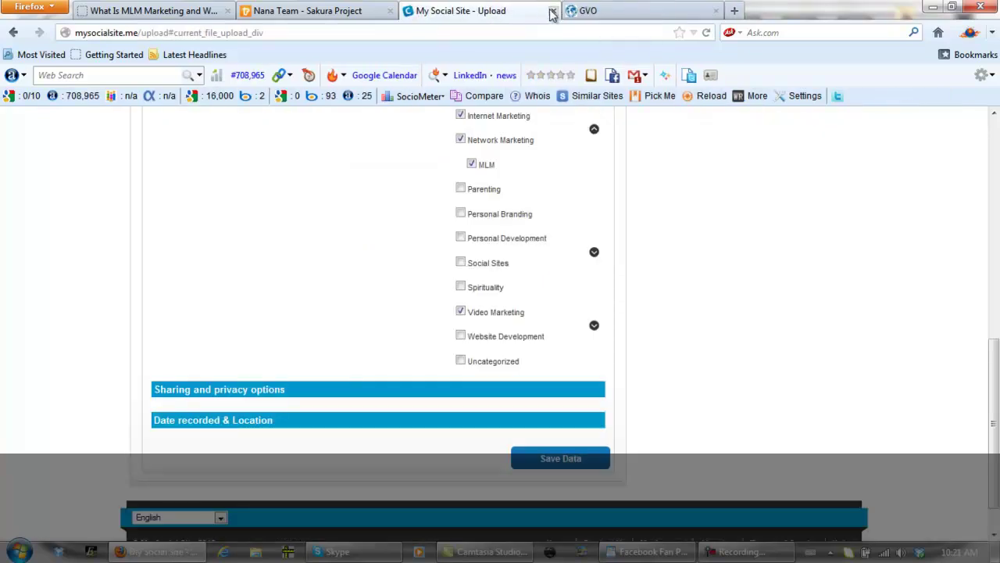
click(552, 11)
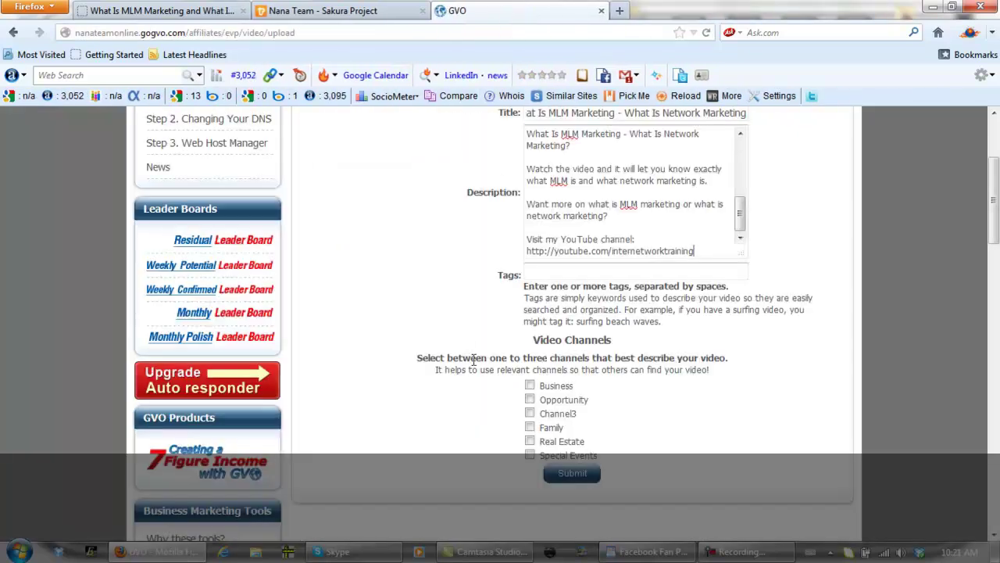
Insert the copied keywords as the GVO video's tags, choose the channels Business, Opportunity and Channel3, and submit the details
click(566, 273)
text(internet_marketing_training internetworktraining)
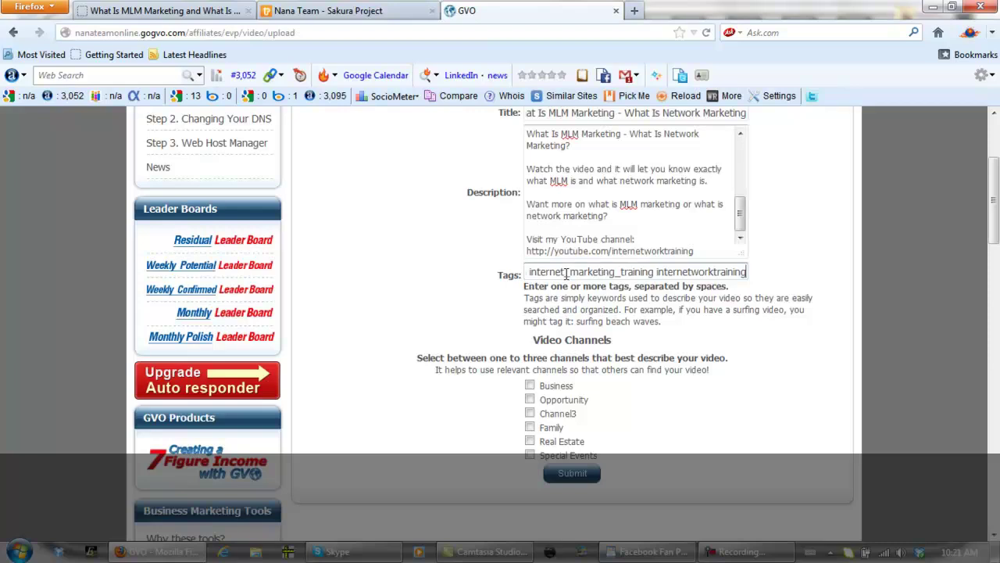
click(530, 386)
click(531, 400)
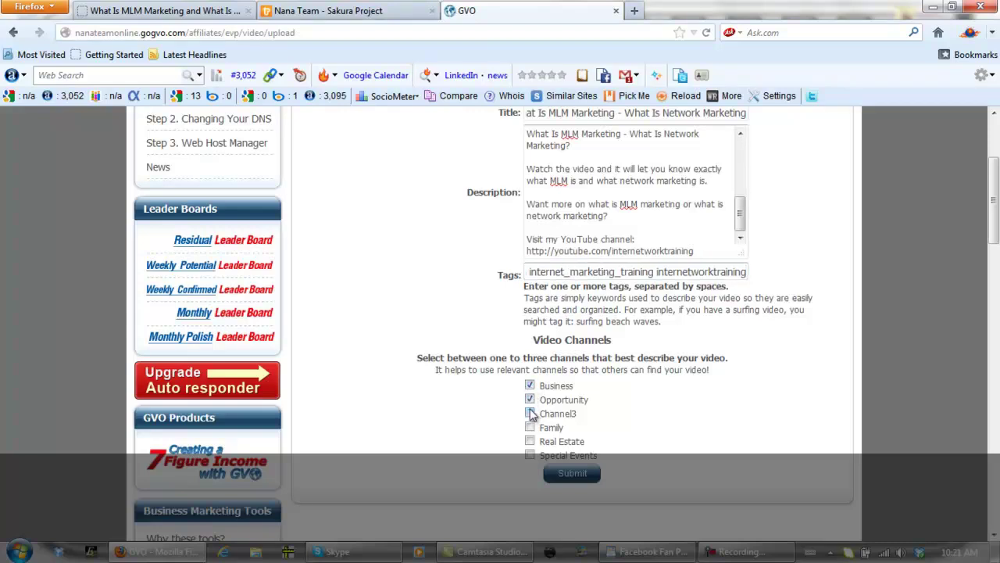
click(530, 414)
click(572, 475)
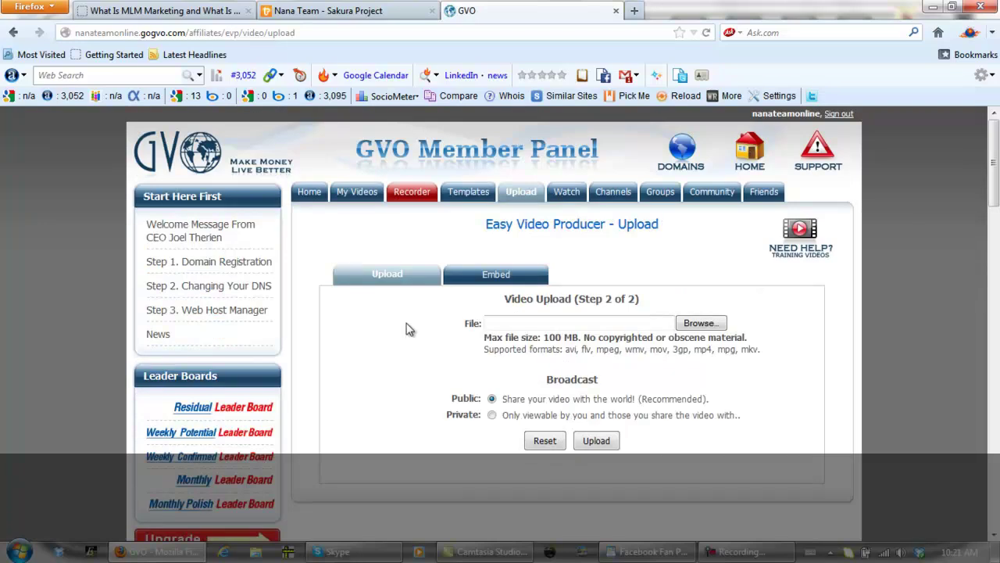
Select the "What Is MLM Marketing - What Is Network Marketing.mp4" file from the desktop and upload it to GVO as a public video
click(701, 323)
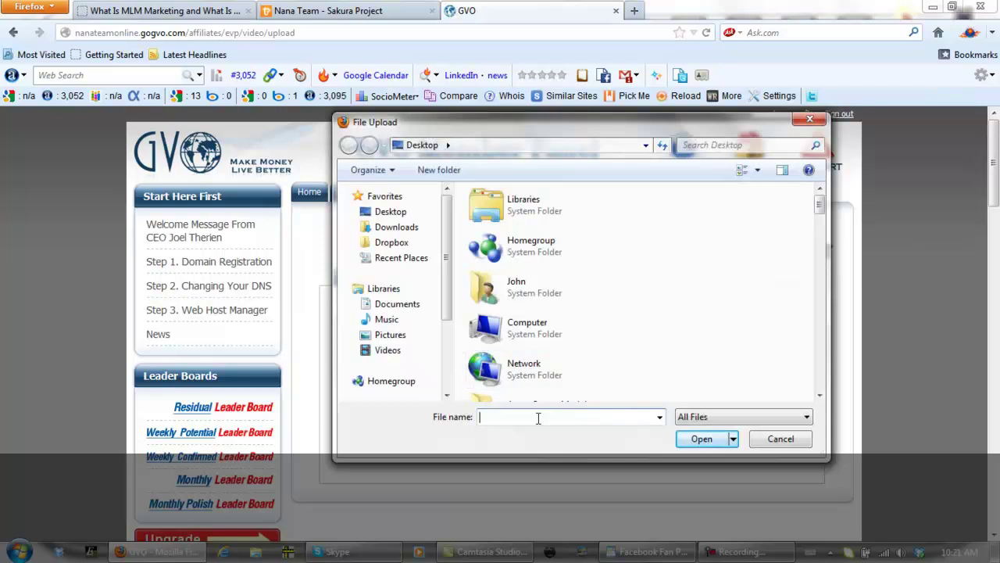
text(what)
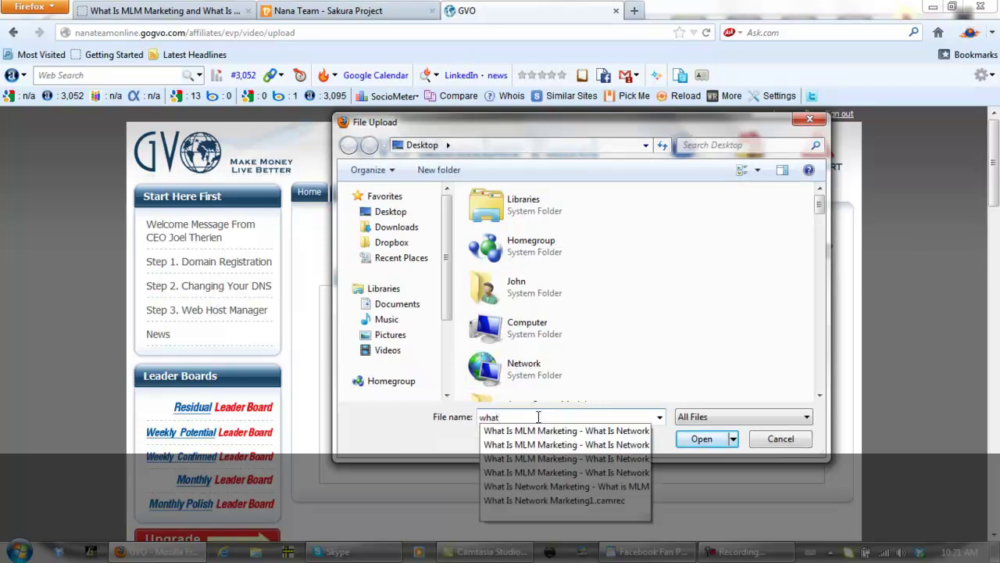
click(563, 473)
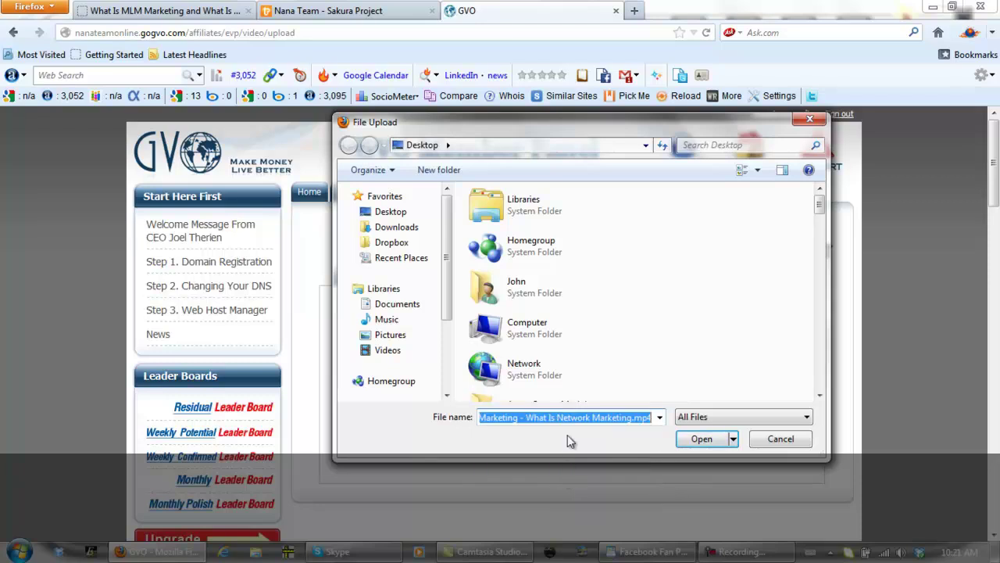
click(696, 440)
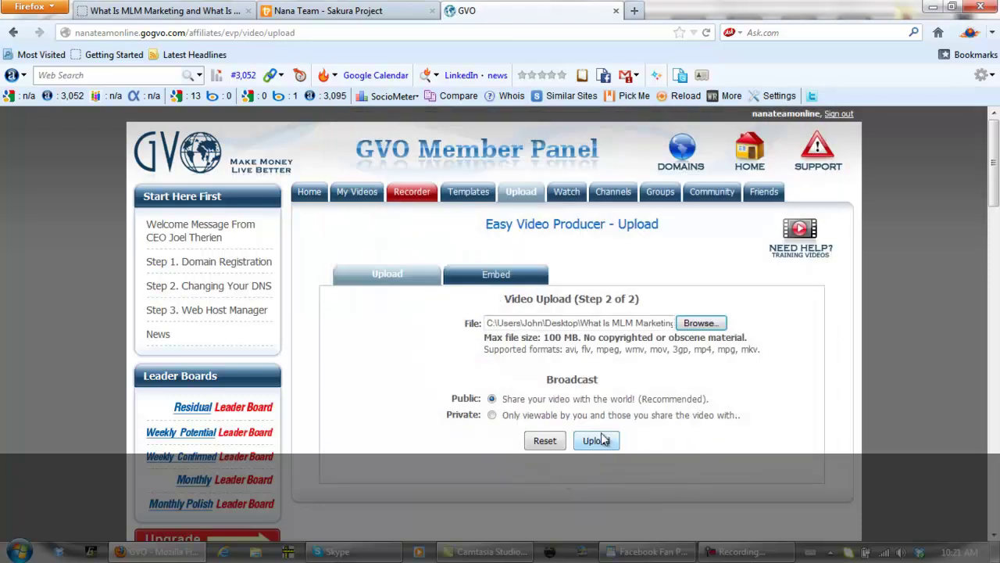
click(595, 441)
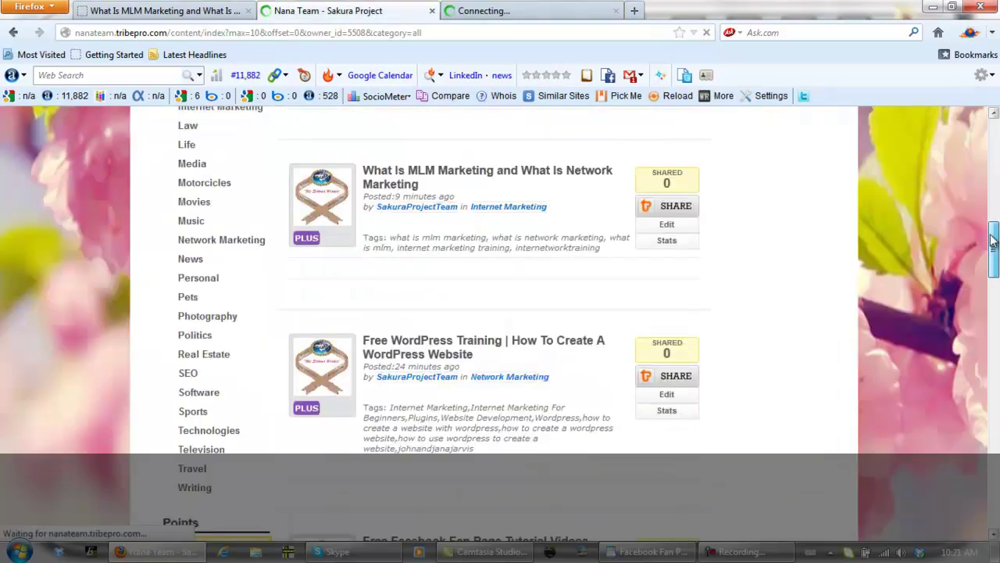
Check the TribePro posts and the GVO upload progress, and examine the two keyword phrases in the blog post's title
mouse_move(995, 252)
mouse_down()
mouse_move(995, 167)
mouse_move(997, 179)
mouse_up()
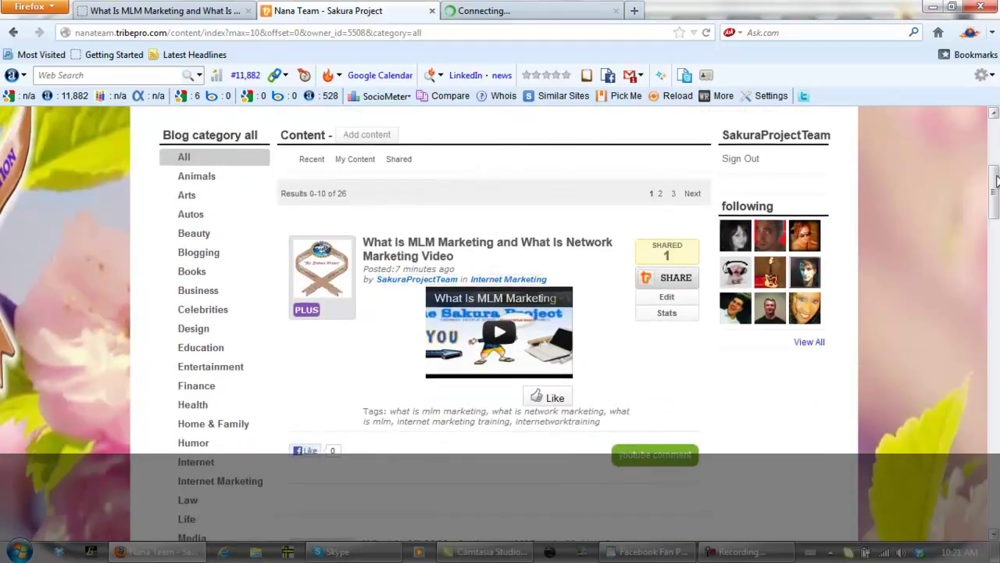
click(547, 10)
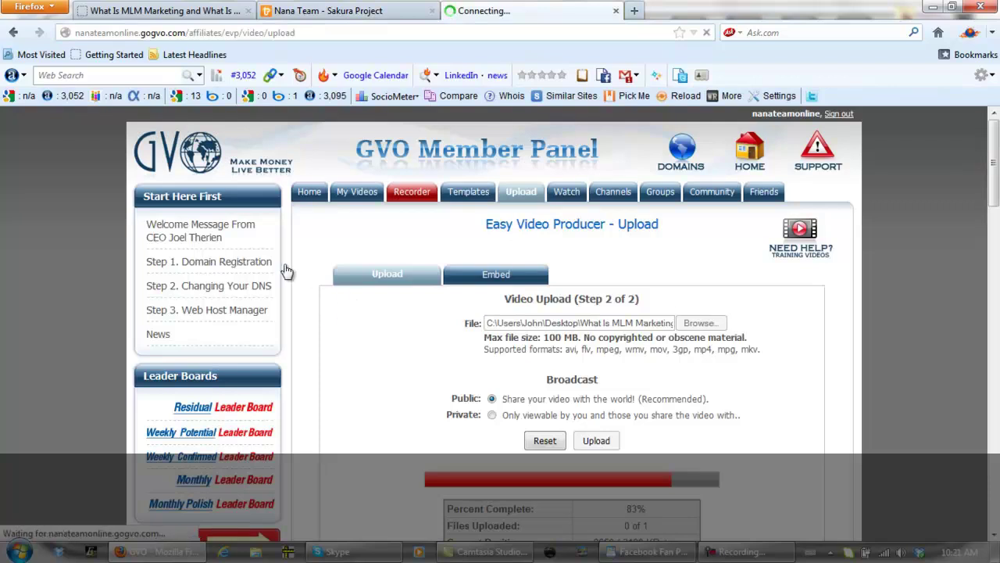
click(171, 14)
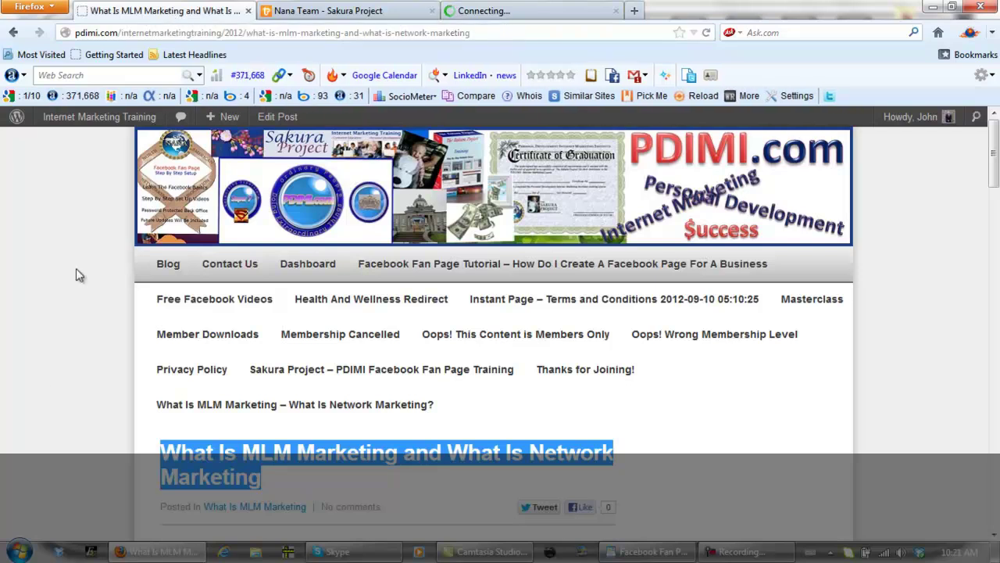
scroll(45, 354, down, 2)
click(48, 350)
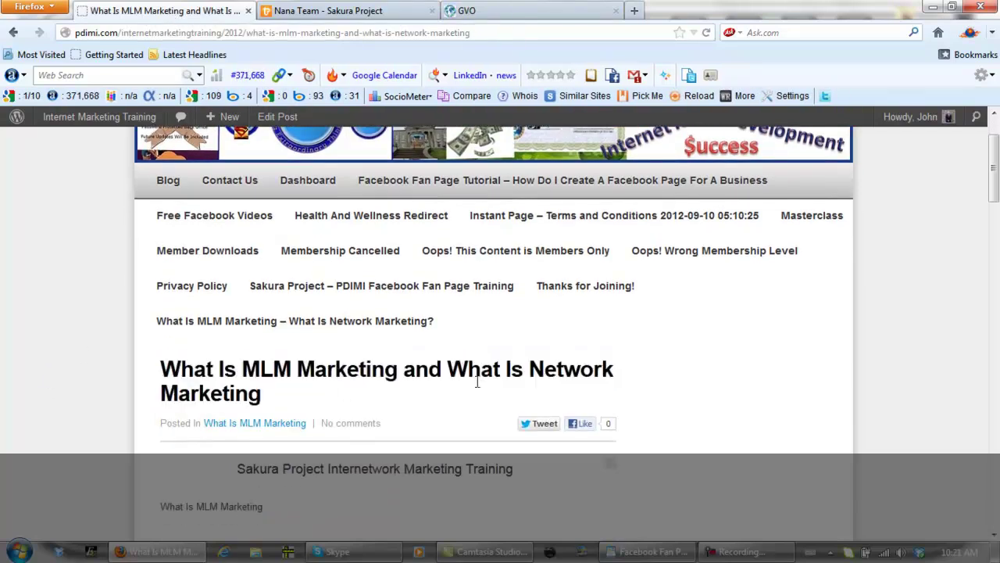
drag(397, 372, 169, 367)
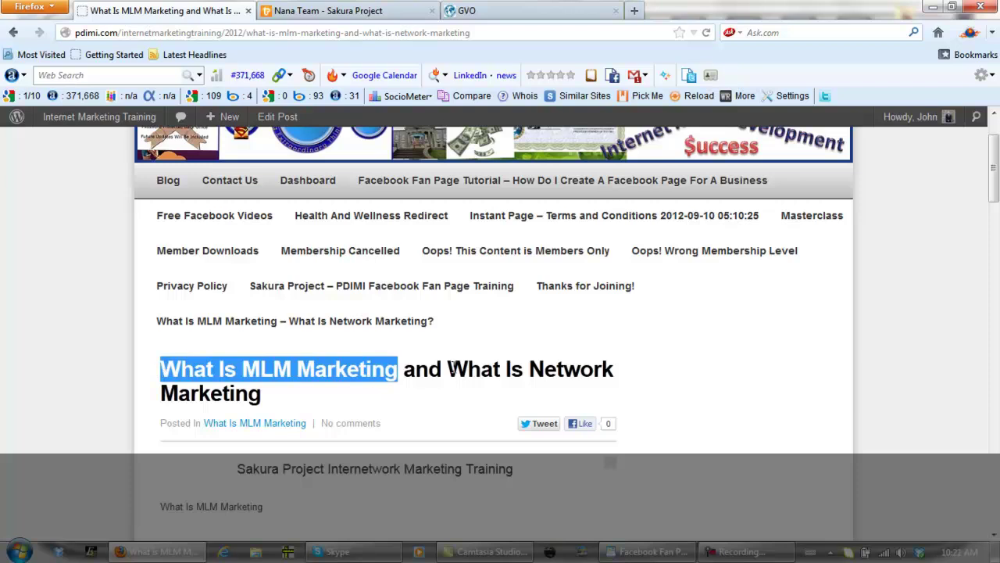
drag(451, 367, 448, 396)
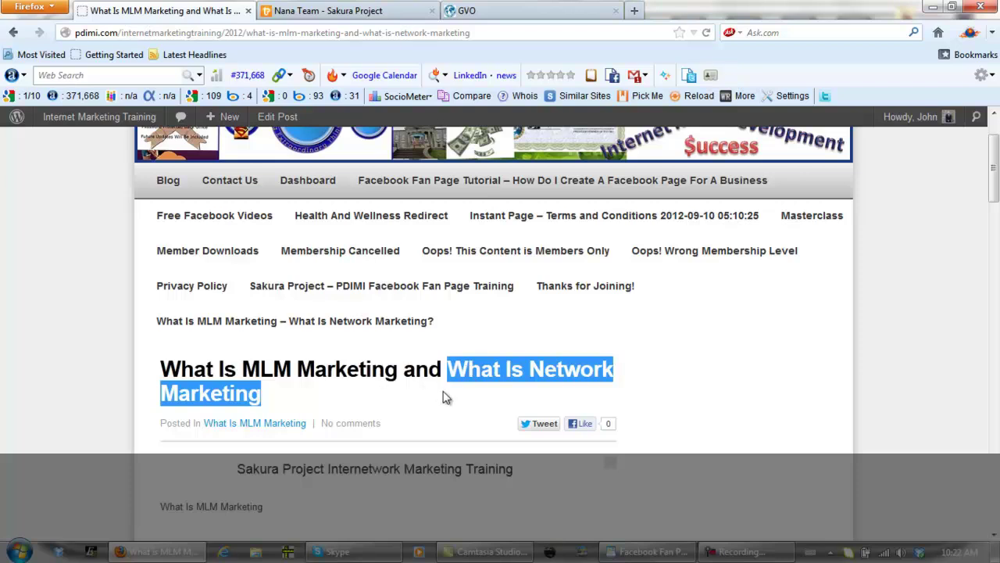
click(634, 377)
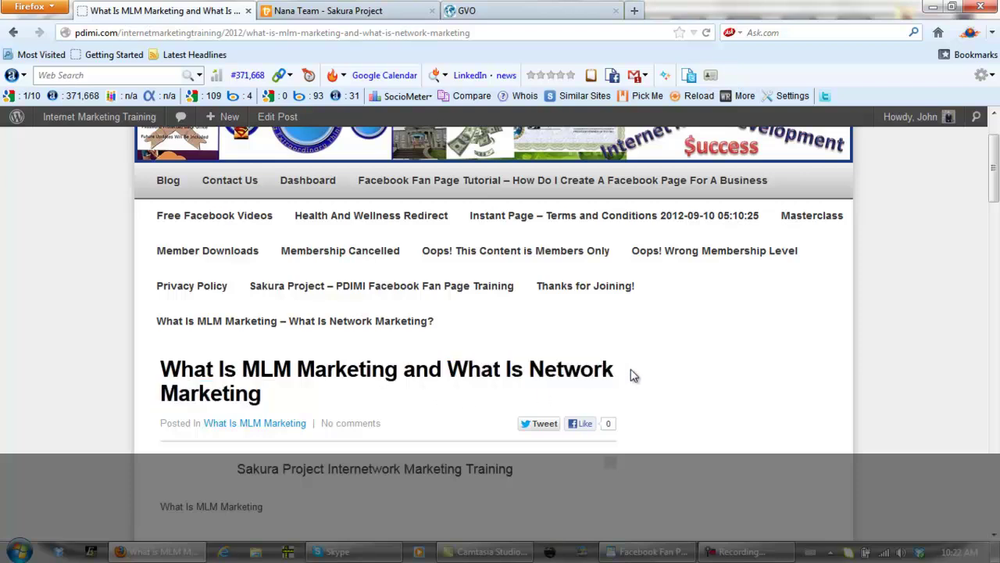
scroll(641, 367, up, 2)
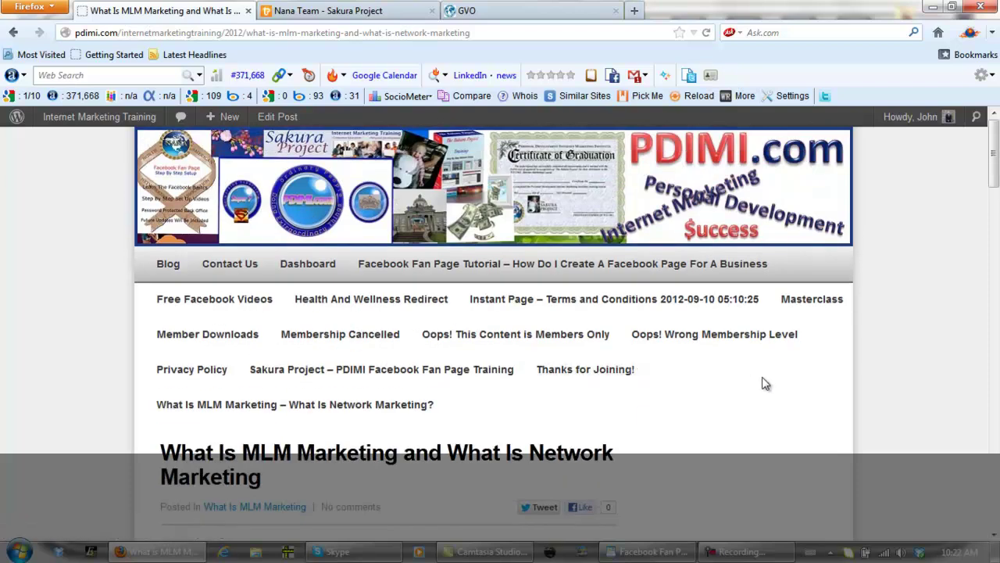
Review the MLM marketing posts listed on TribePro and the uploaded video in GVO's My Videos list
click(560, 11)
scroll(828, 317, down, 3)
scroll(828, 317, down, 2)
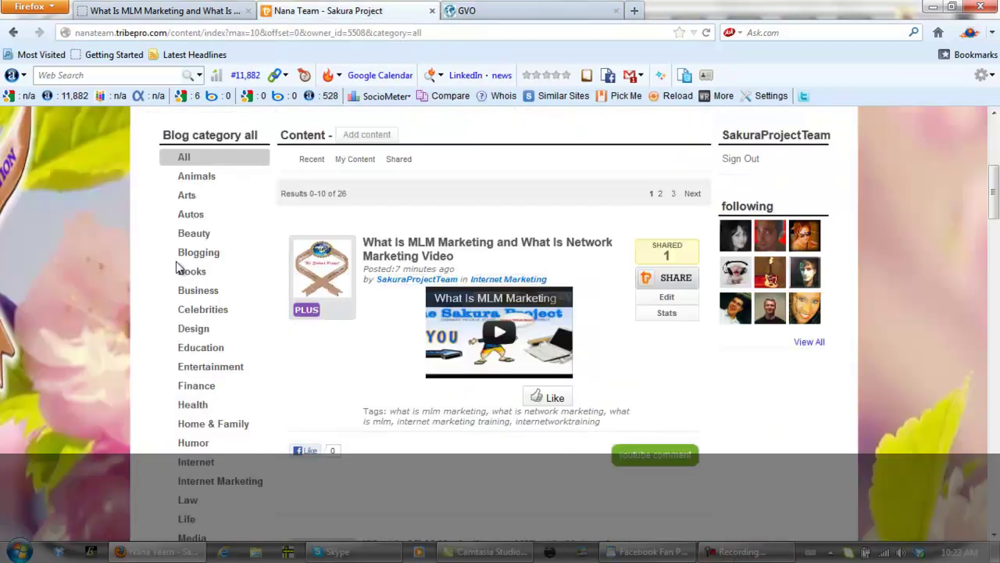
scroll(990, 192, down, 3)
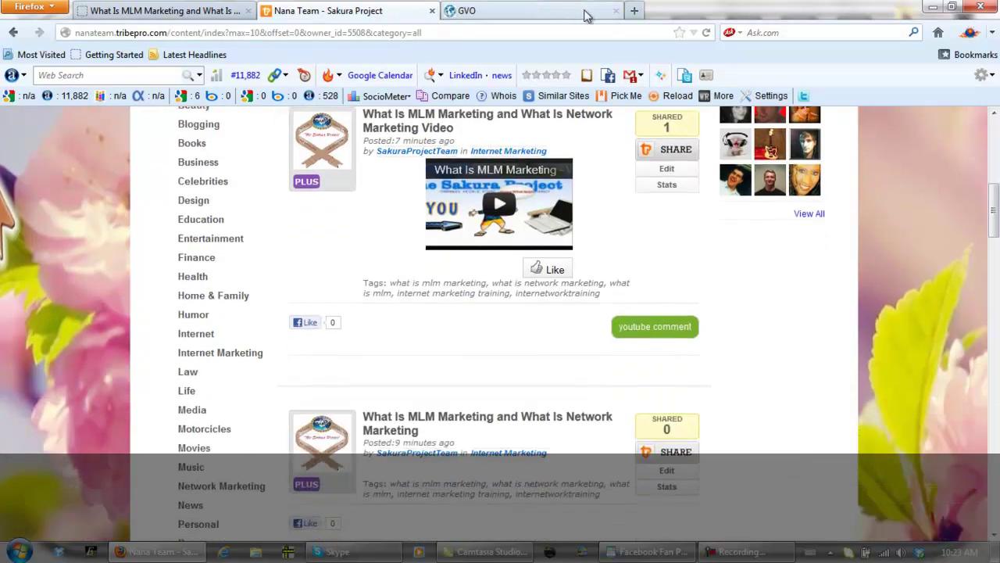
click(547, 11)
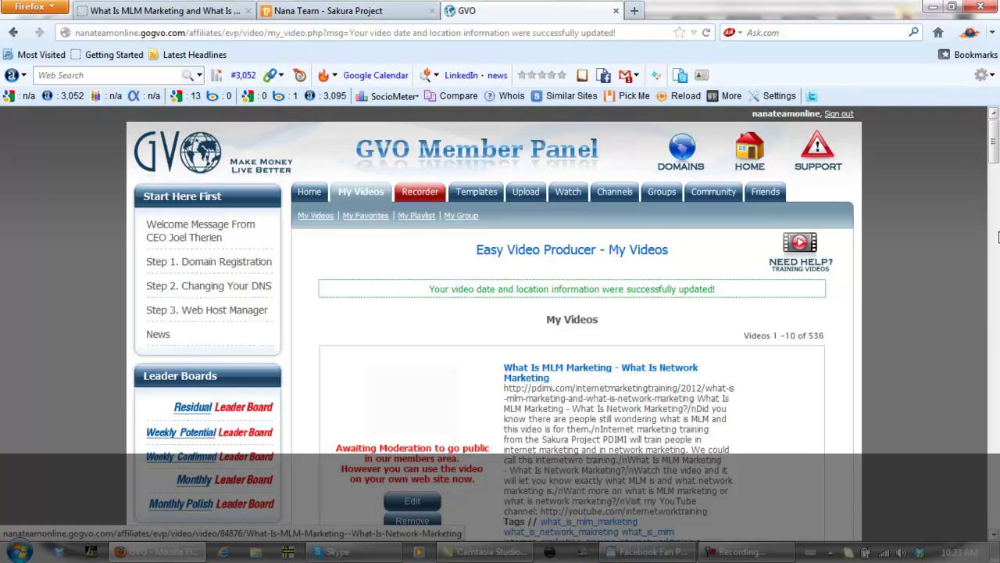
Open google.com in place of the GVO page and search for "what is mlm marketing"
click(385, 32)
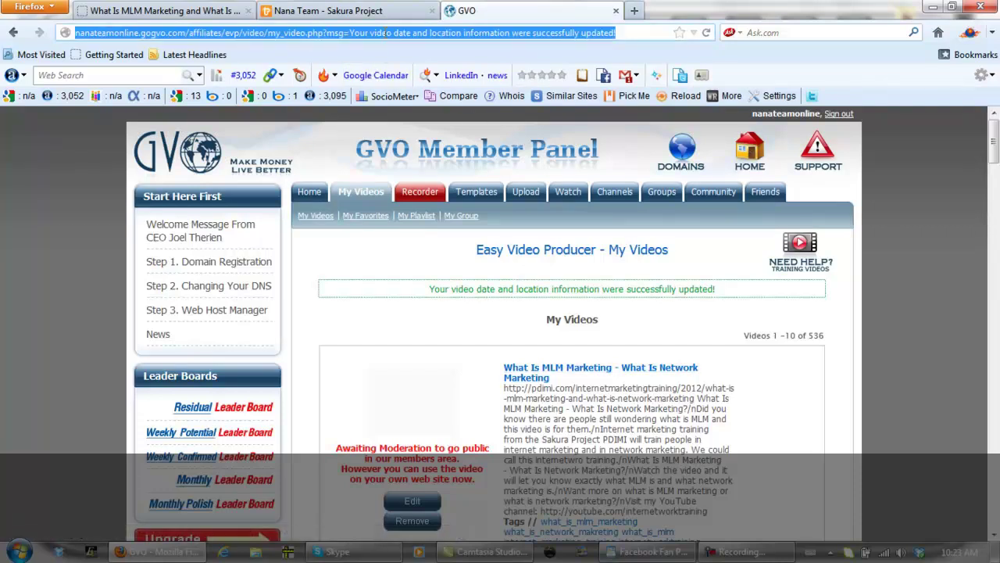
text(google.com/)
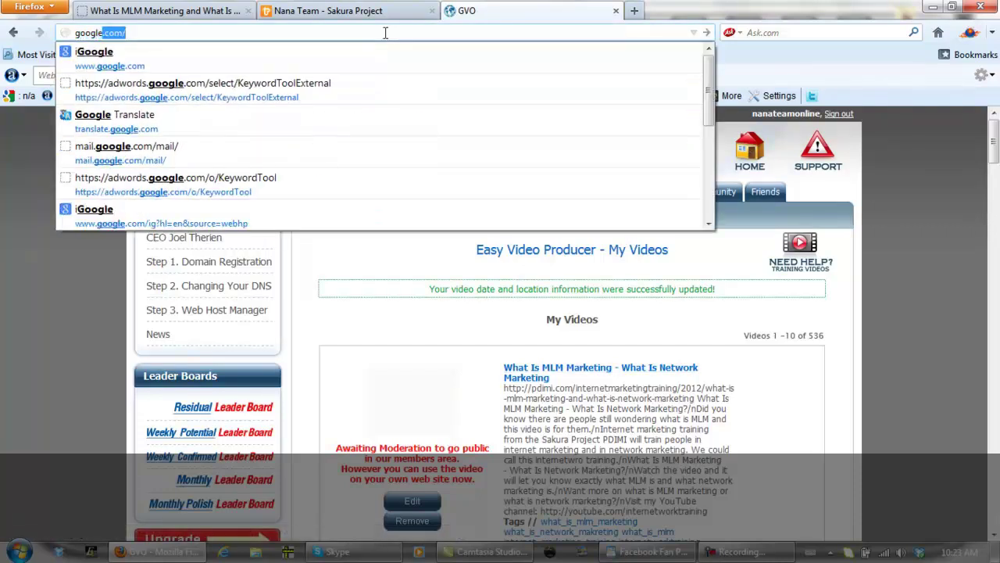
key(Return)
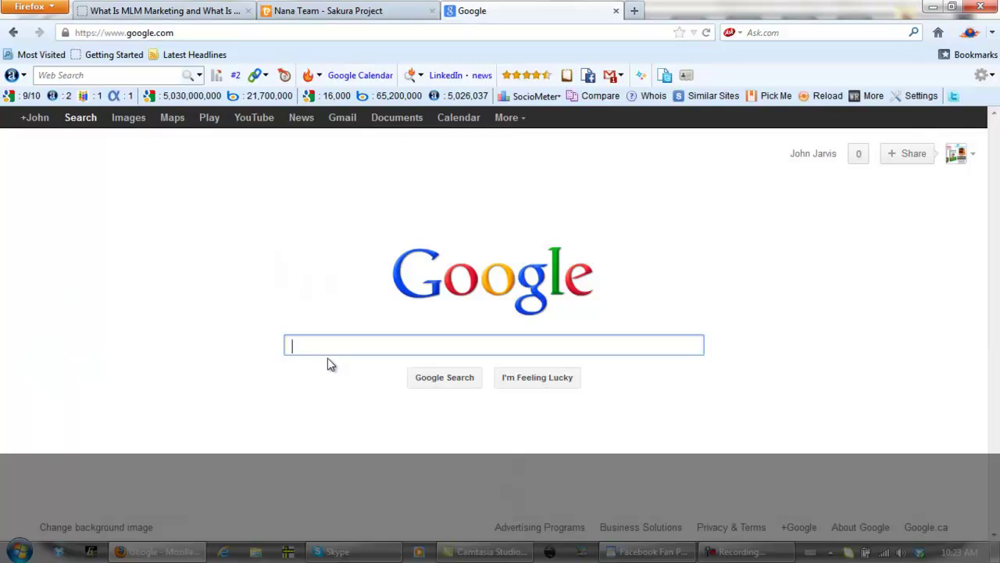
text(what)
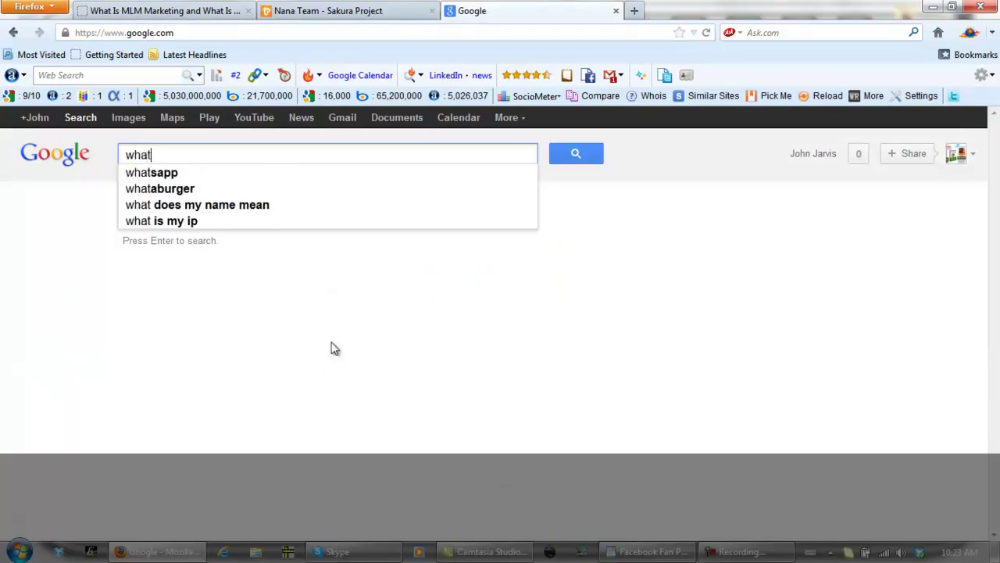
text( is mlm mar)
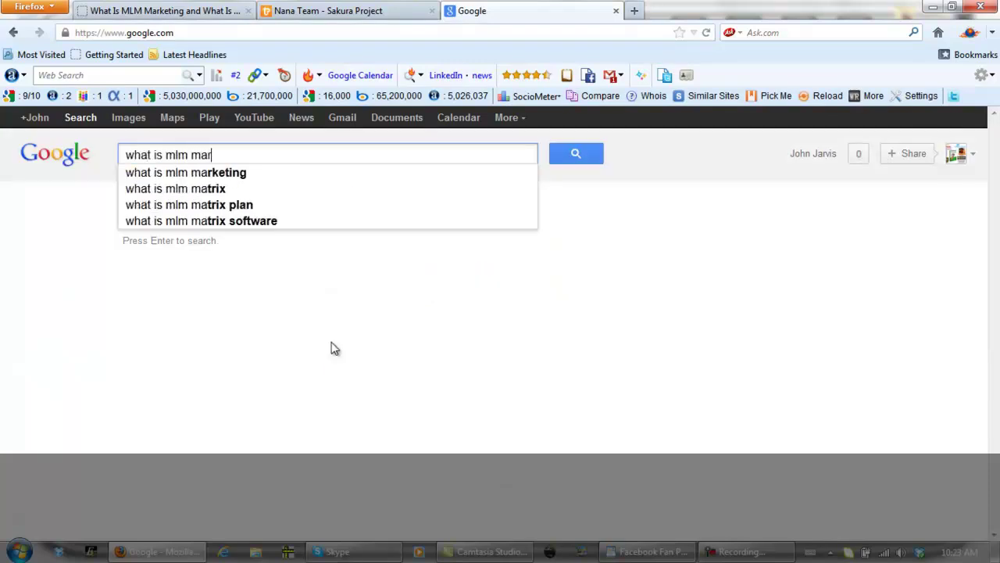
text(keting)
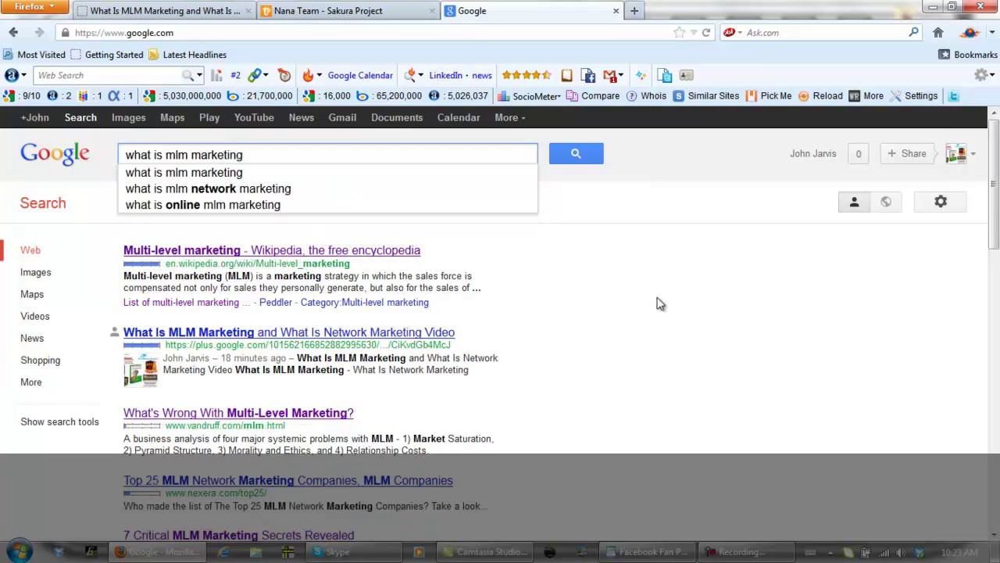
click(572, 154)
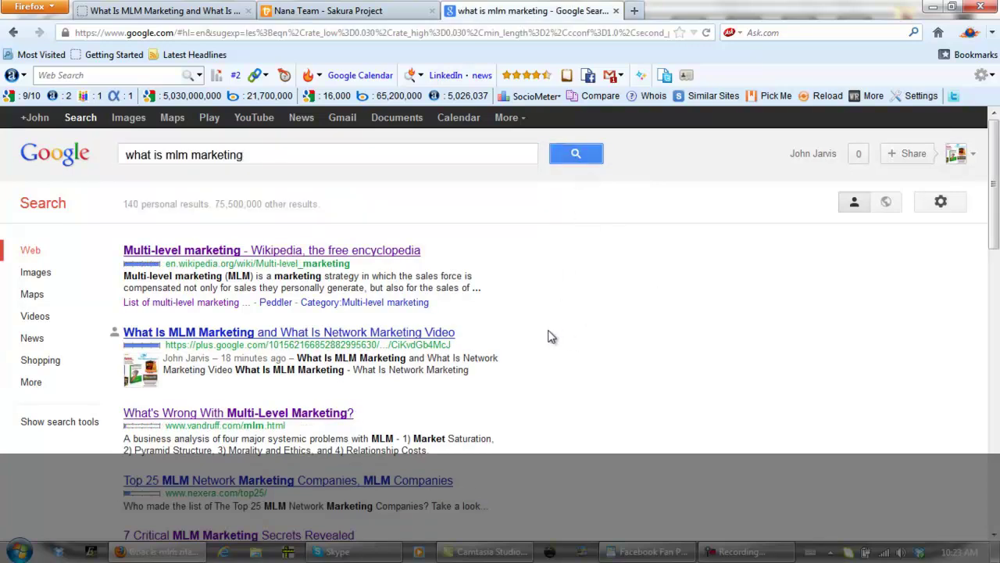
Examine the search results for the Google+ post promoting the video and preview the image results
drag(469, 370, 166, 349)
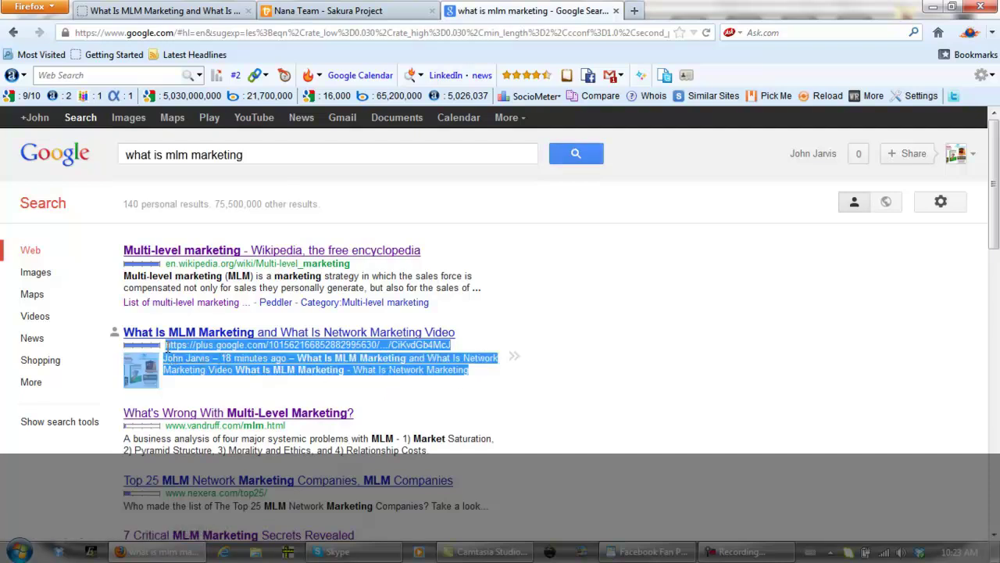
click(561, 274)
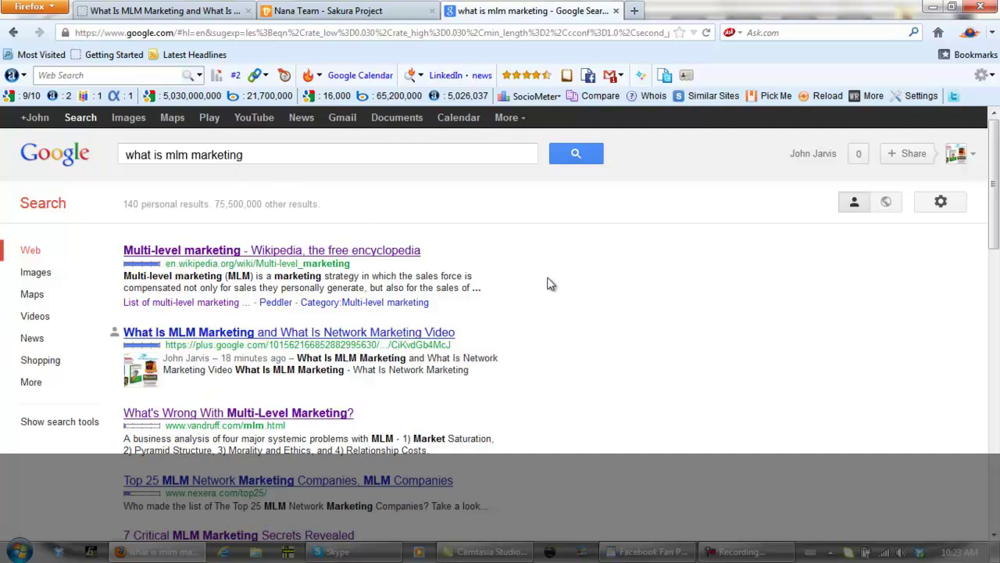
scroll(547, 283, down, 2)
scroll(551, 283, down, 6)
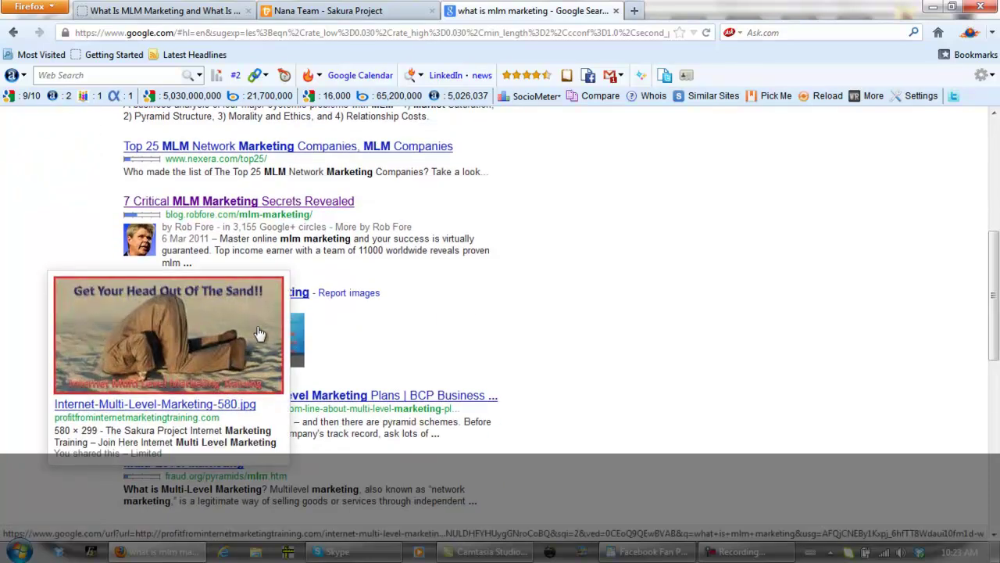
mouse_move(287, 339)
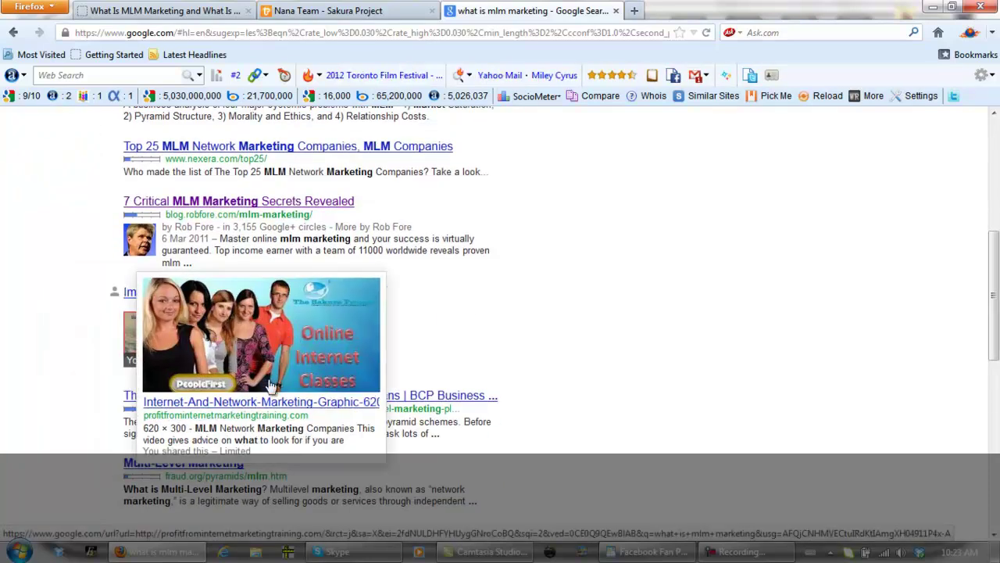
Review the rest of the "what is mlm marketing" results, then hide personal results and look through the global listings
scroll(613, 292, down, 7)
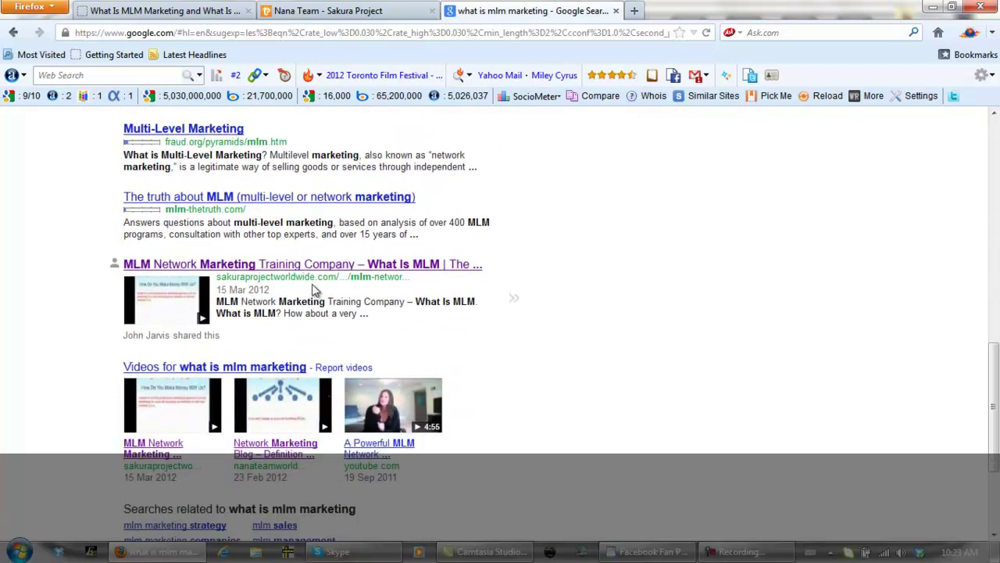
scroll(513, 411, down, 3)
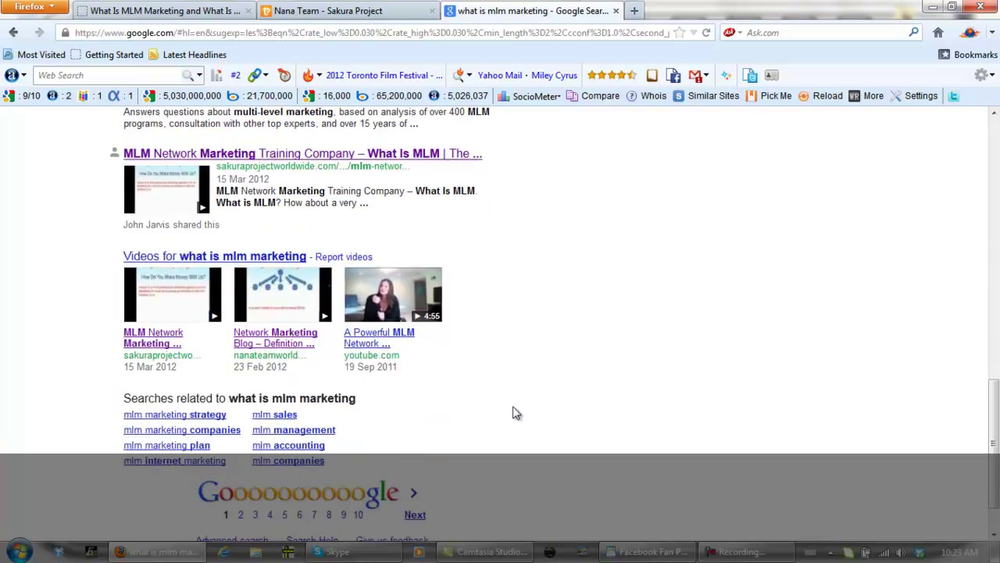
scroll(516, 408, up, 10)
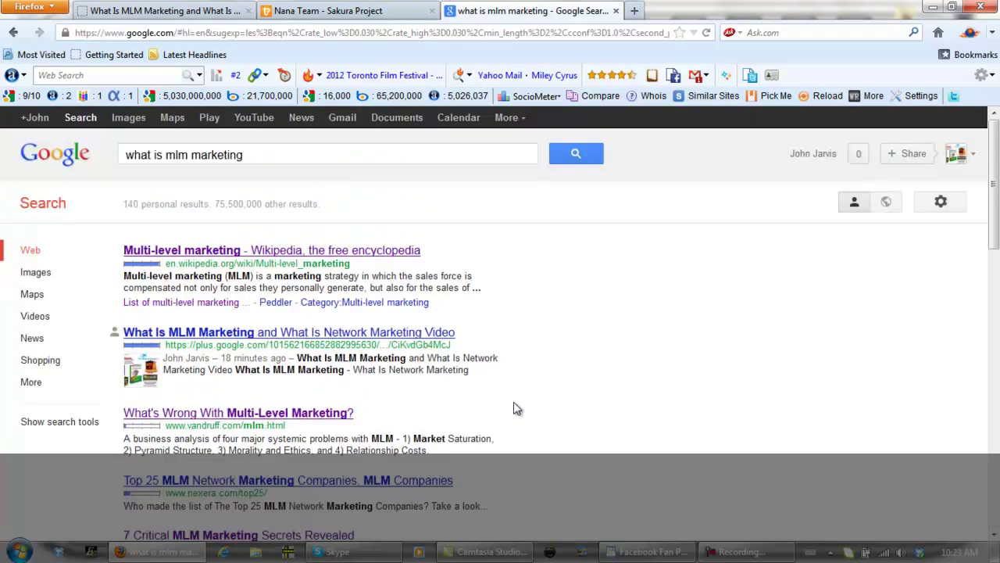
click(886, 203)
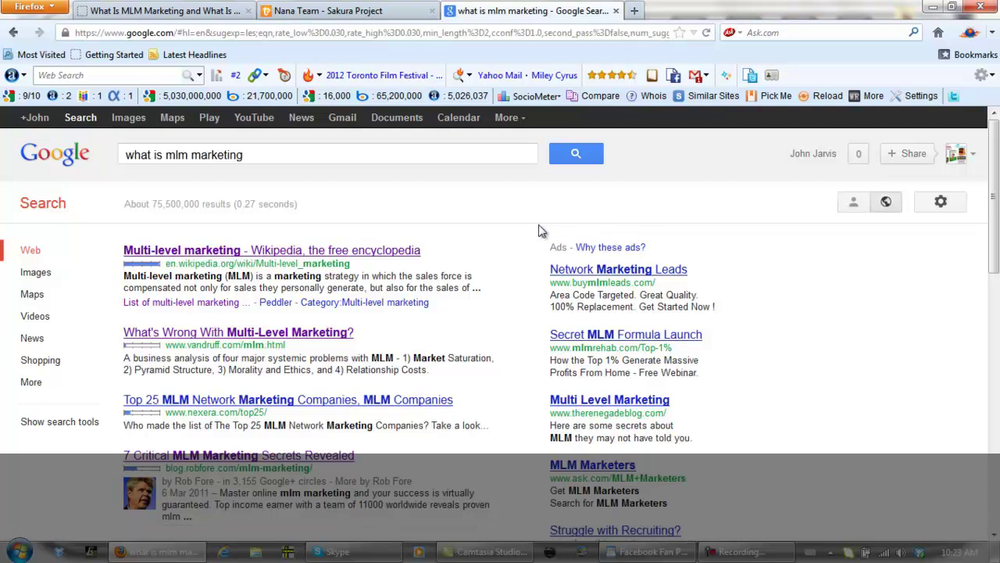
scroll(530, 236, down, 8)
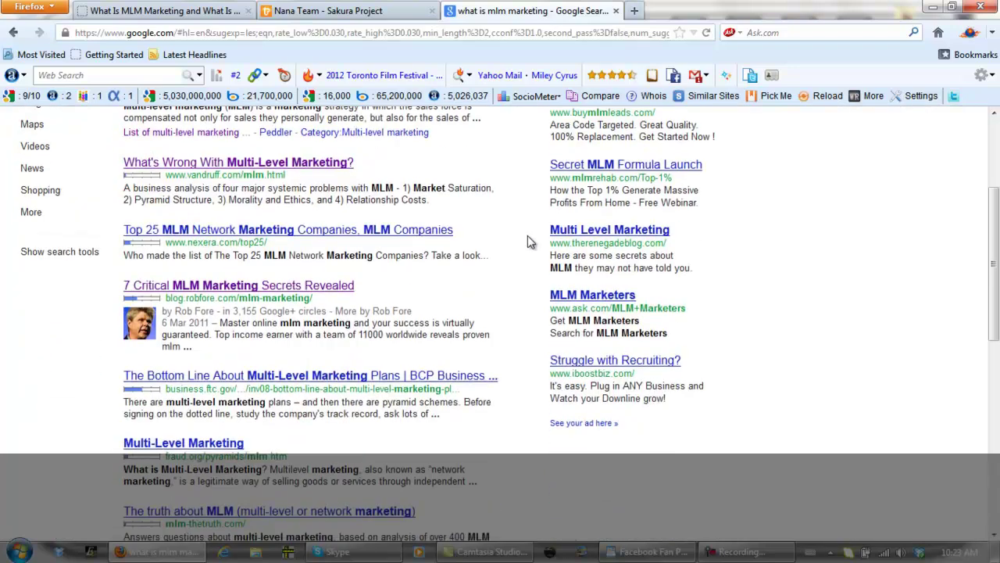
scroll(527, 238, down, 7)
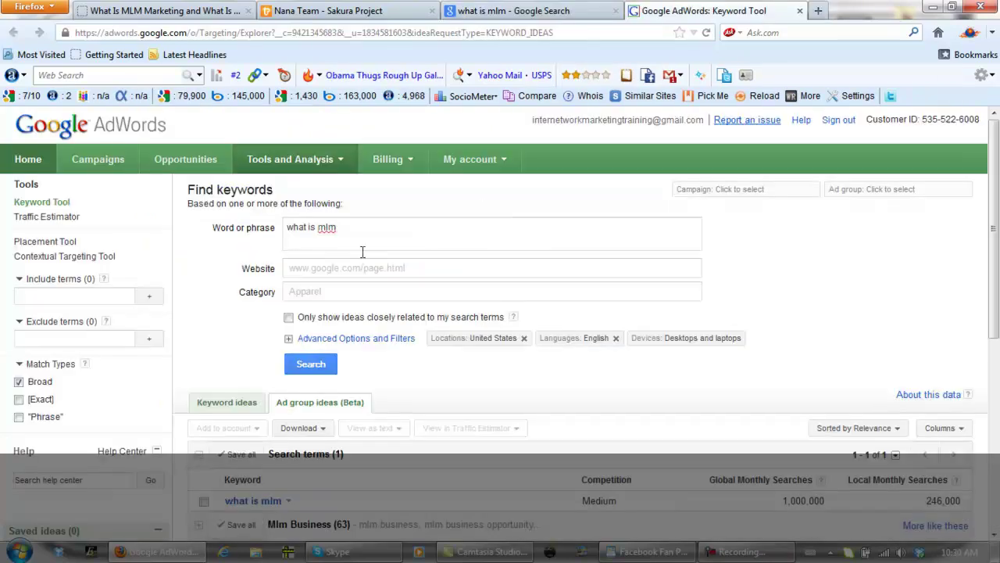
Run a Google search for the keyword "what is mlm" from the AdWords Keyword Tool and hide personal results
click(353, 230)
click(305, 245)
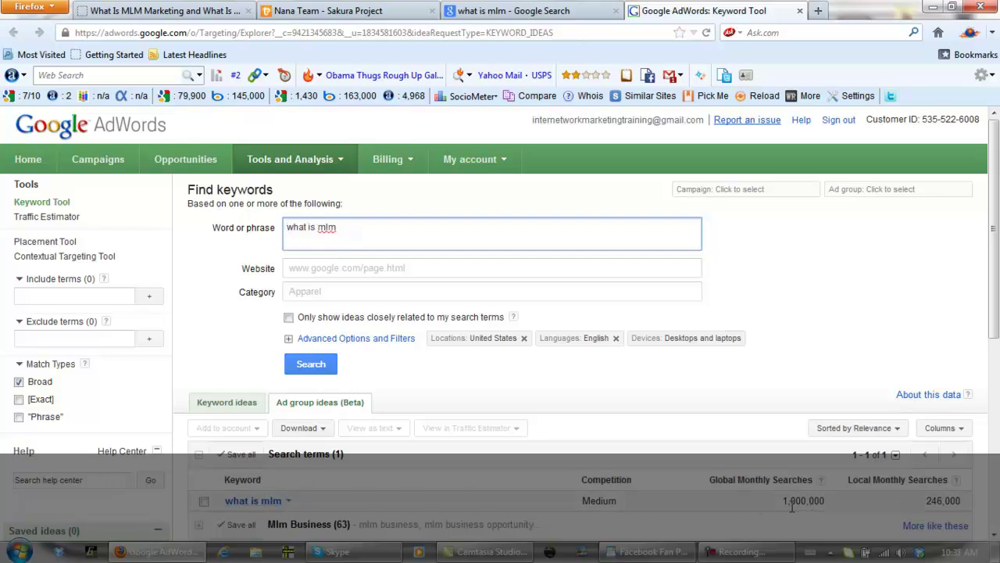
click(244, 502)
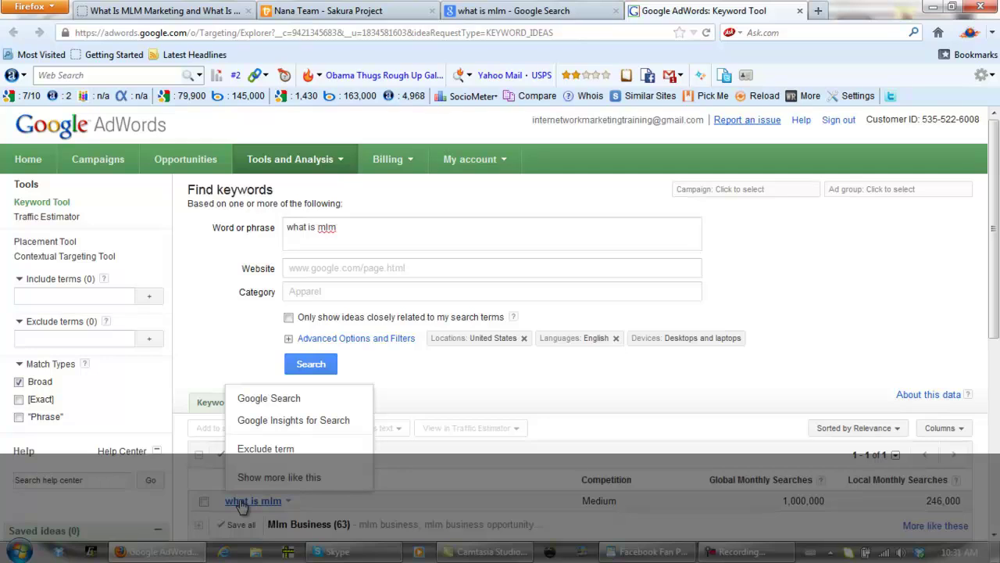
click(264, 400)
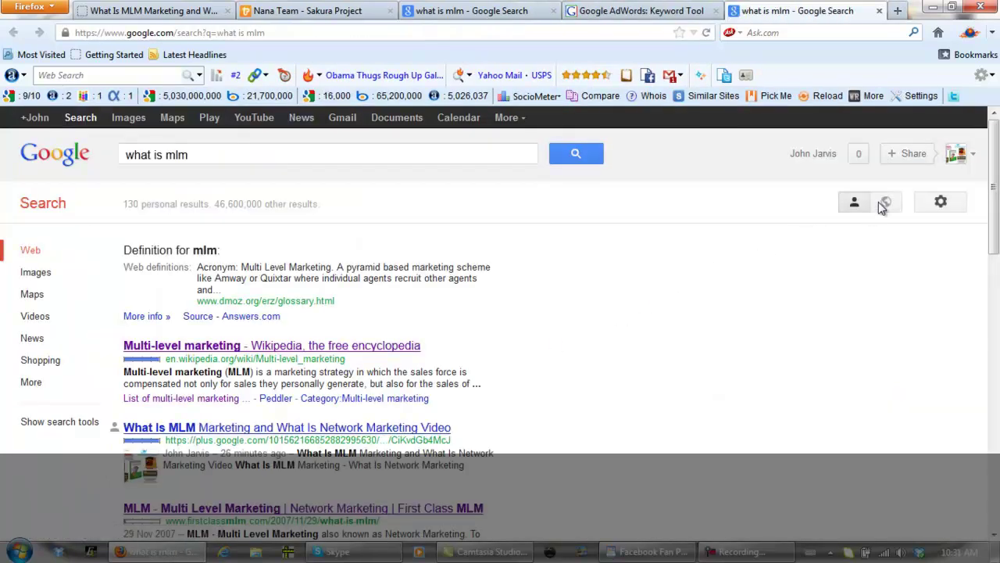
click(886, 203)
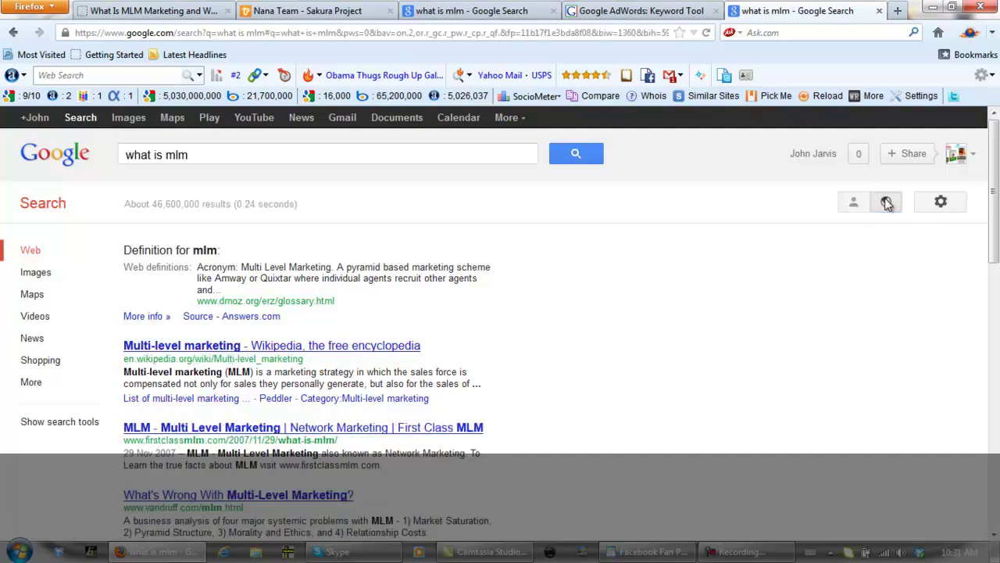
Show the video results for "what is mlm" and highlight the nanateamworldwide.com address of the "What Is Spillover" listing
click(30, 321)
scroll(532, 312, down, 3)
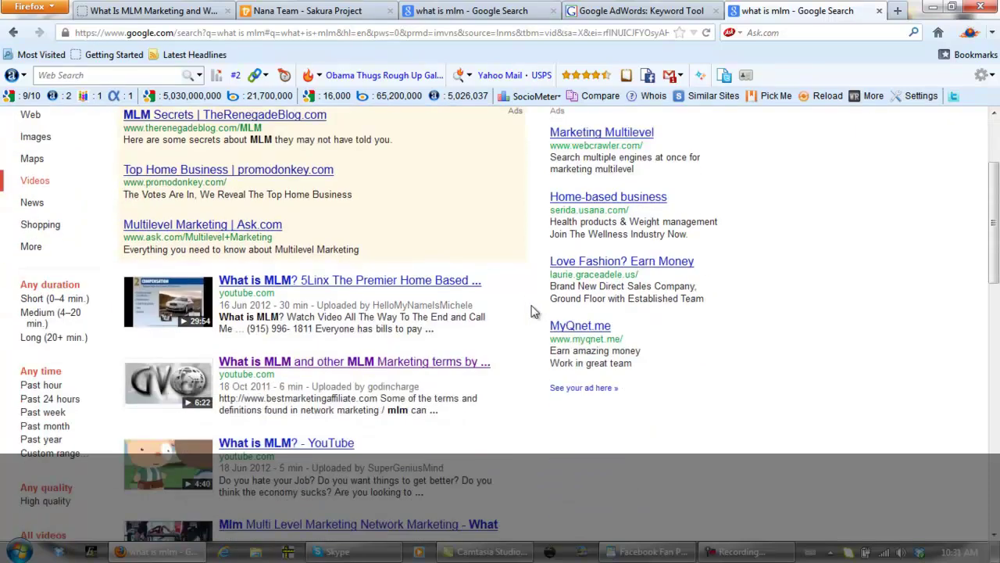
scroll(531, 312, down, 15)
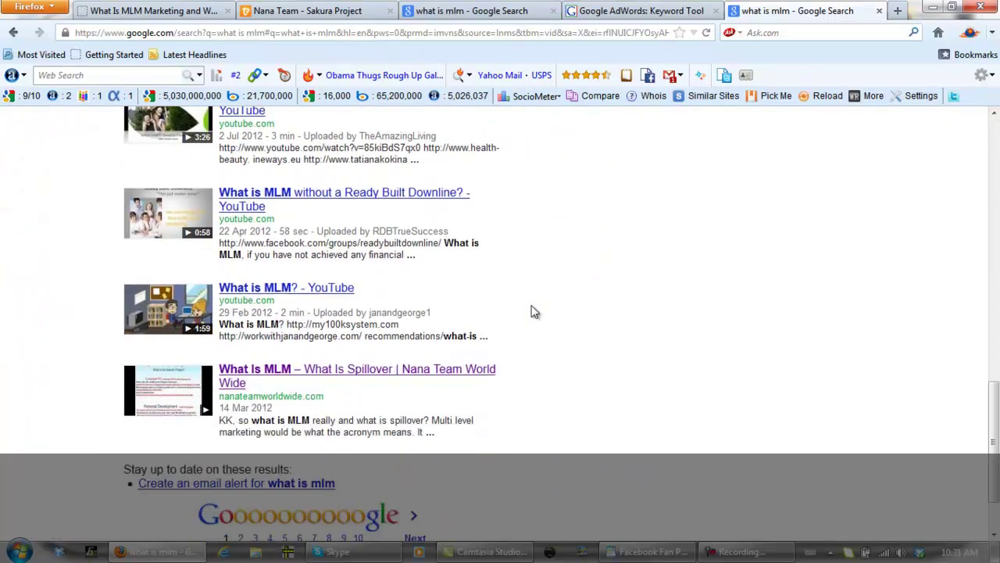
scroll(531, 313, down, 2)
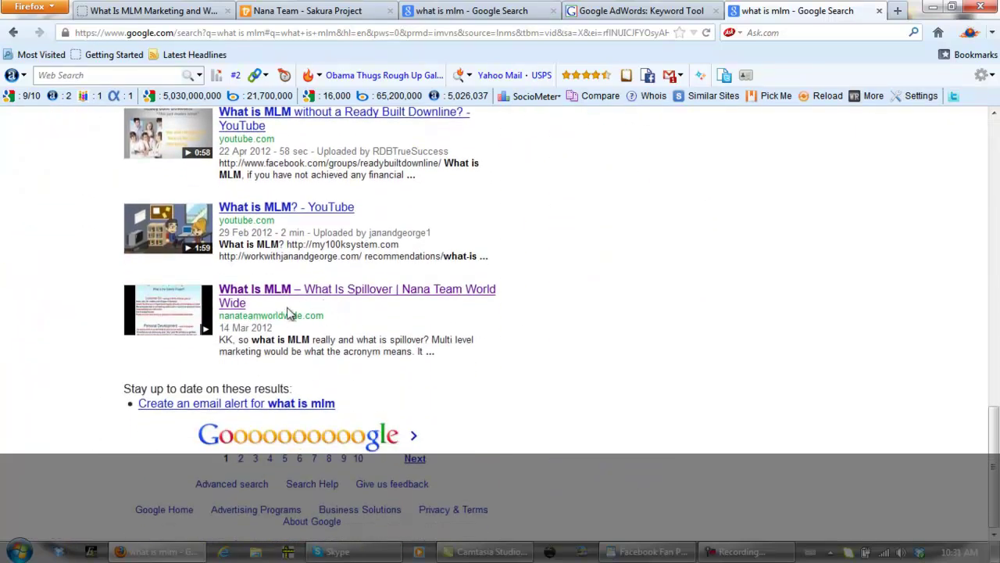
drag(341, 324, 238, 322)
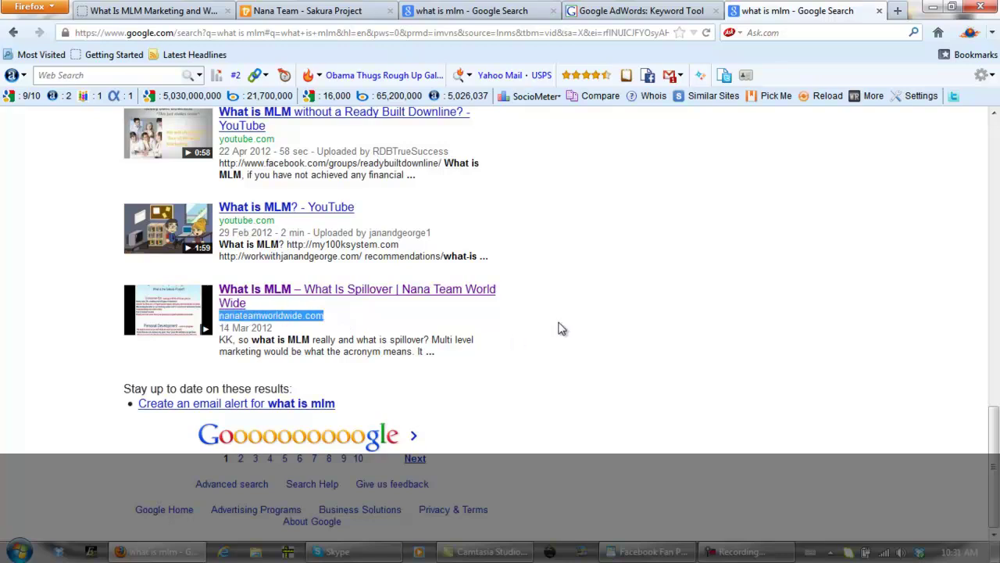
key(Home)
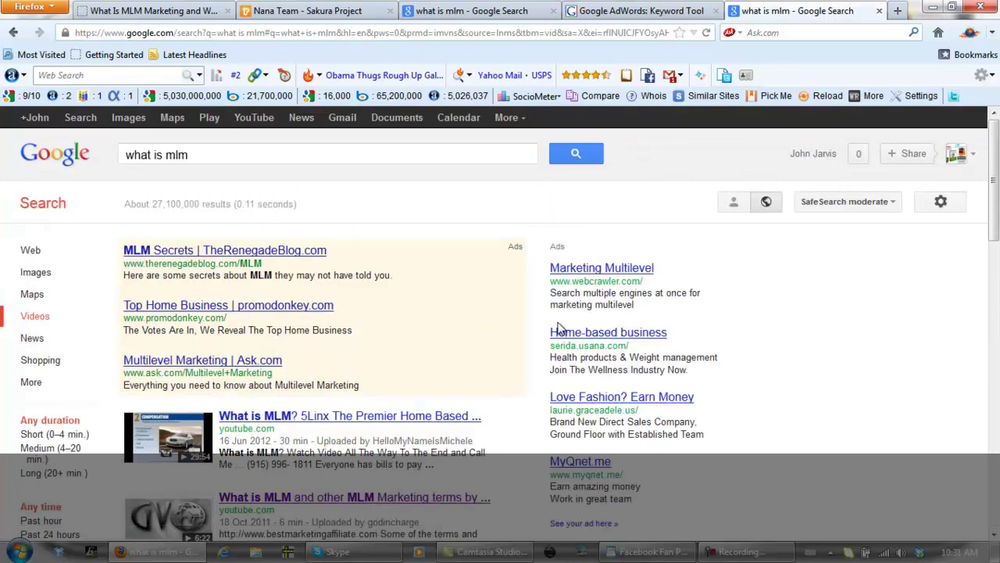
Show the image results for the quoted phrase "what is mlm marketing" and preview the Click Here and traffic funnel images
click(126, 155)
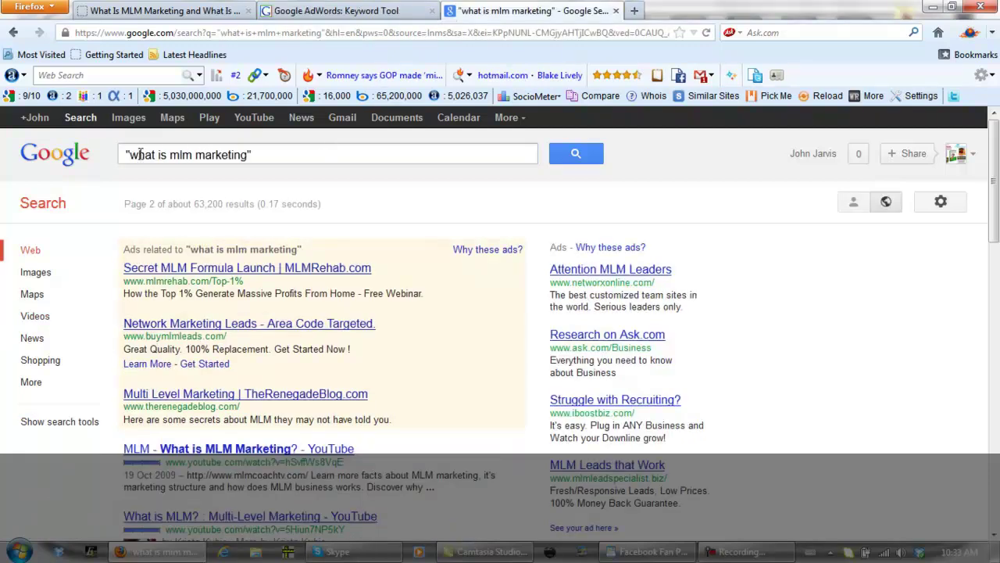
click(37, 275)
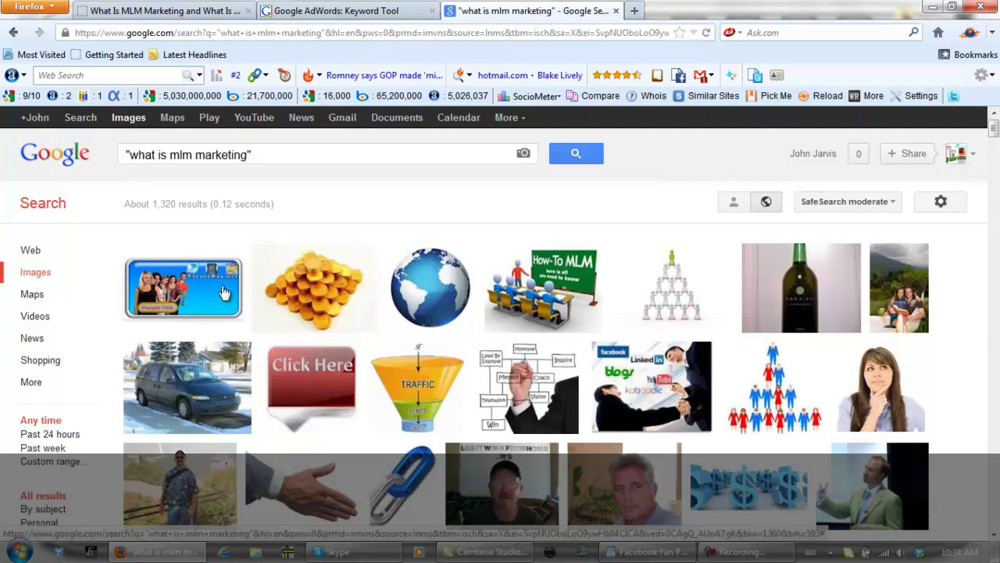
mouse_move(224, 292)
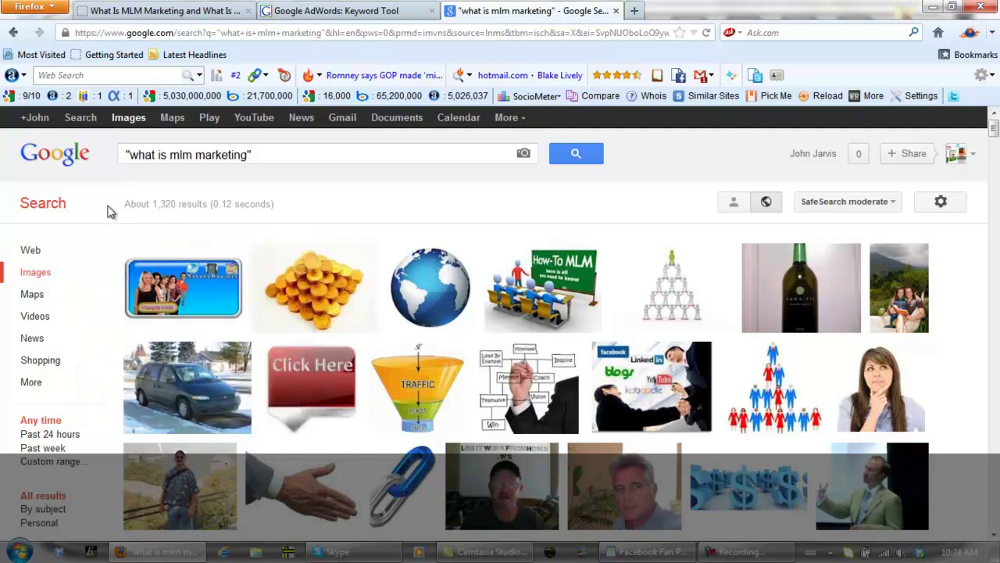
scroll(109, 215, down, 2)
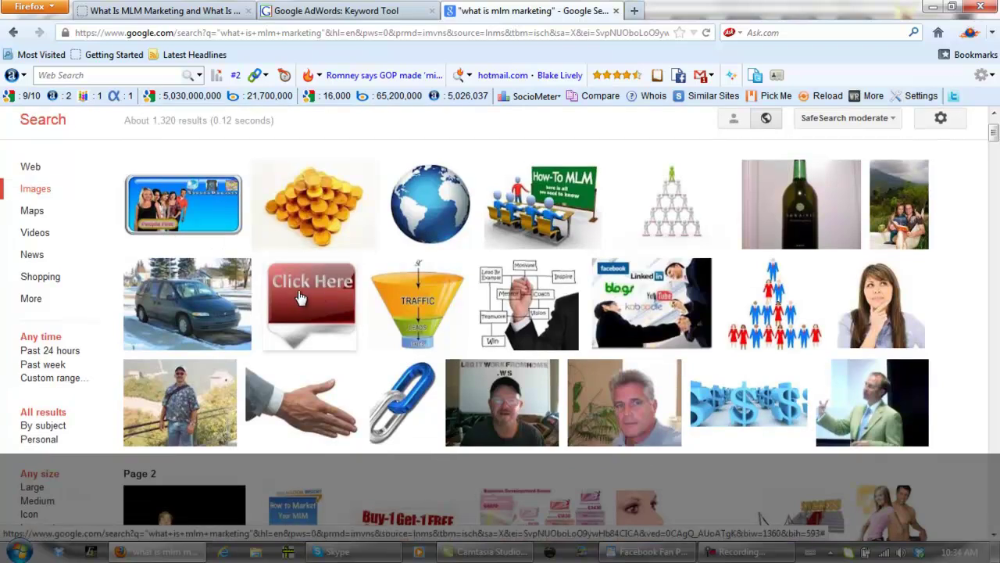
mouse_move(301, 297)
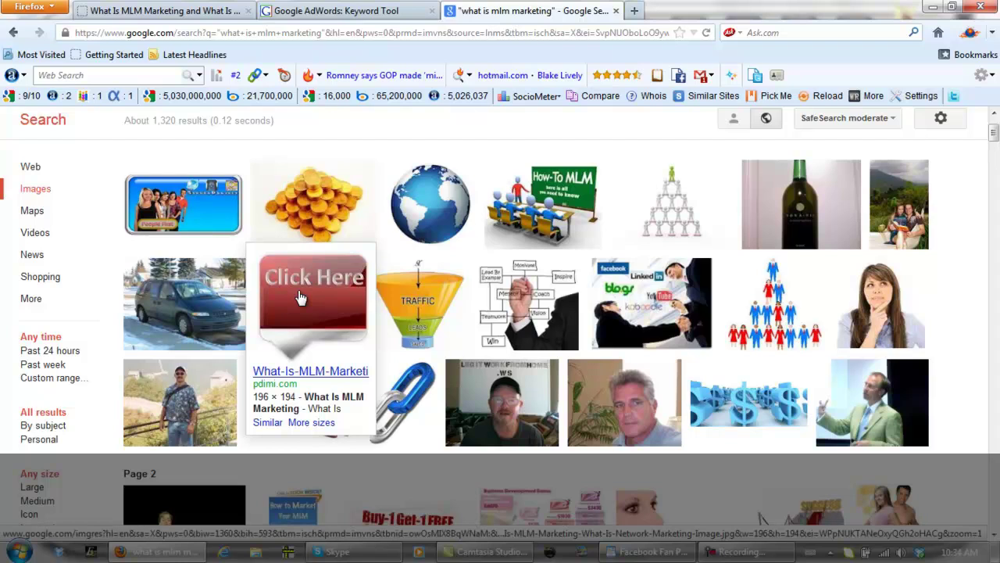
scroll(102, 252, down, 2)
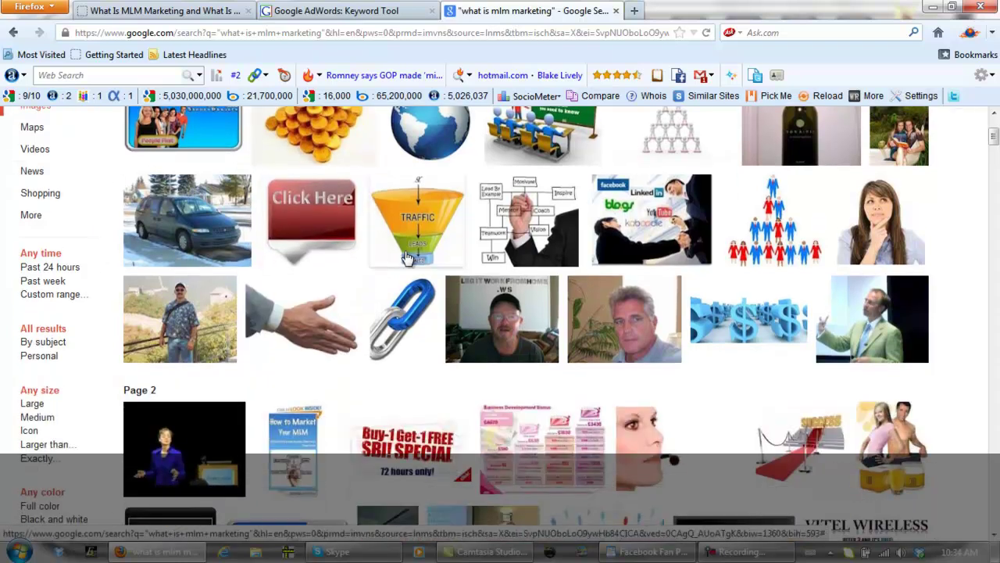
mouse_move(422, 233)
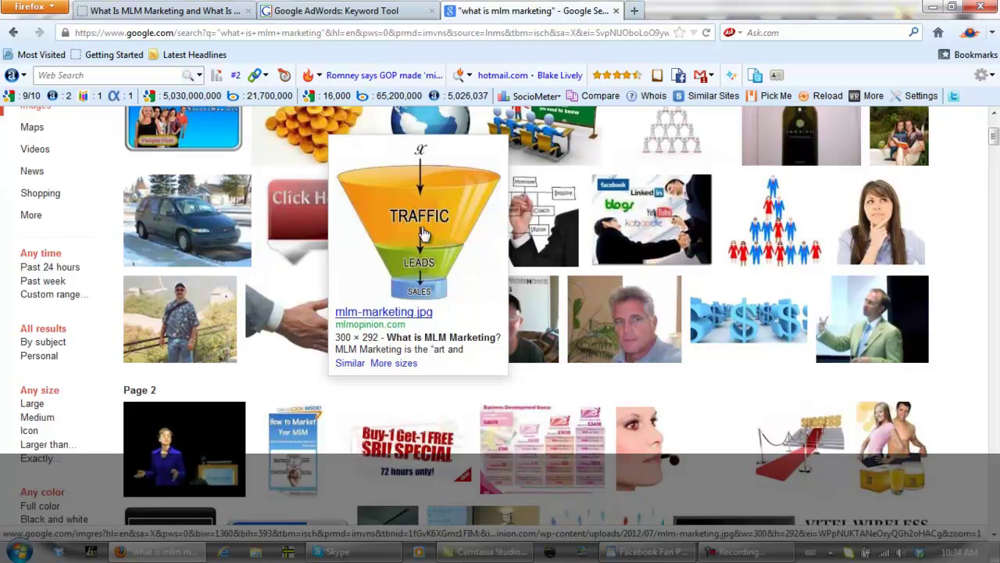
scroll(99, 227, up, 1)
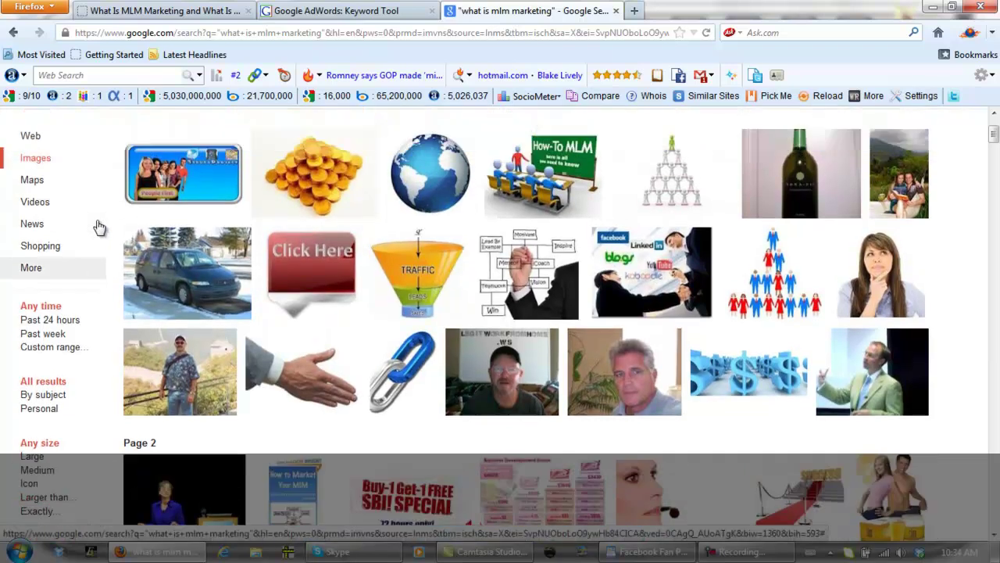
scroll(99, 227, up, 3)
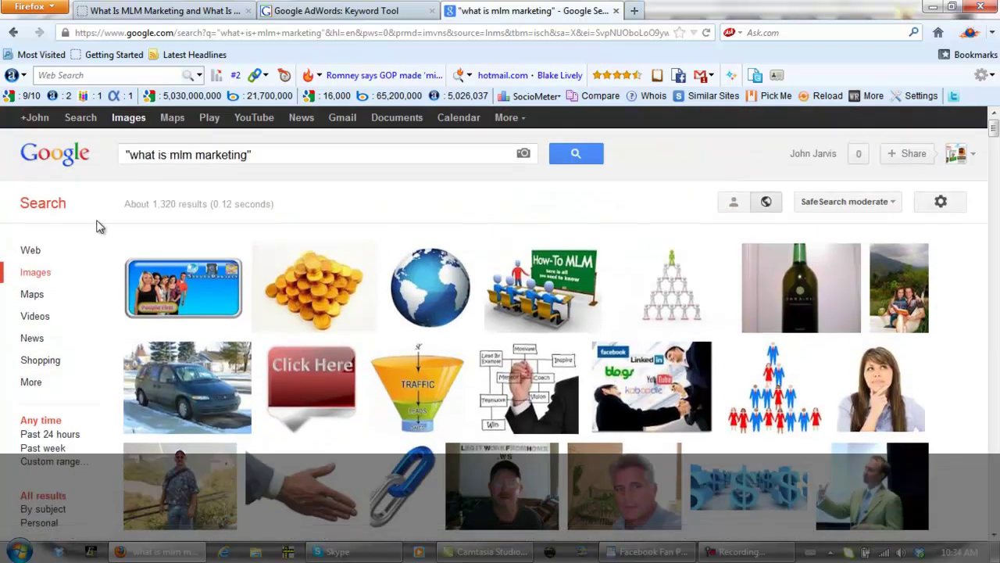